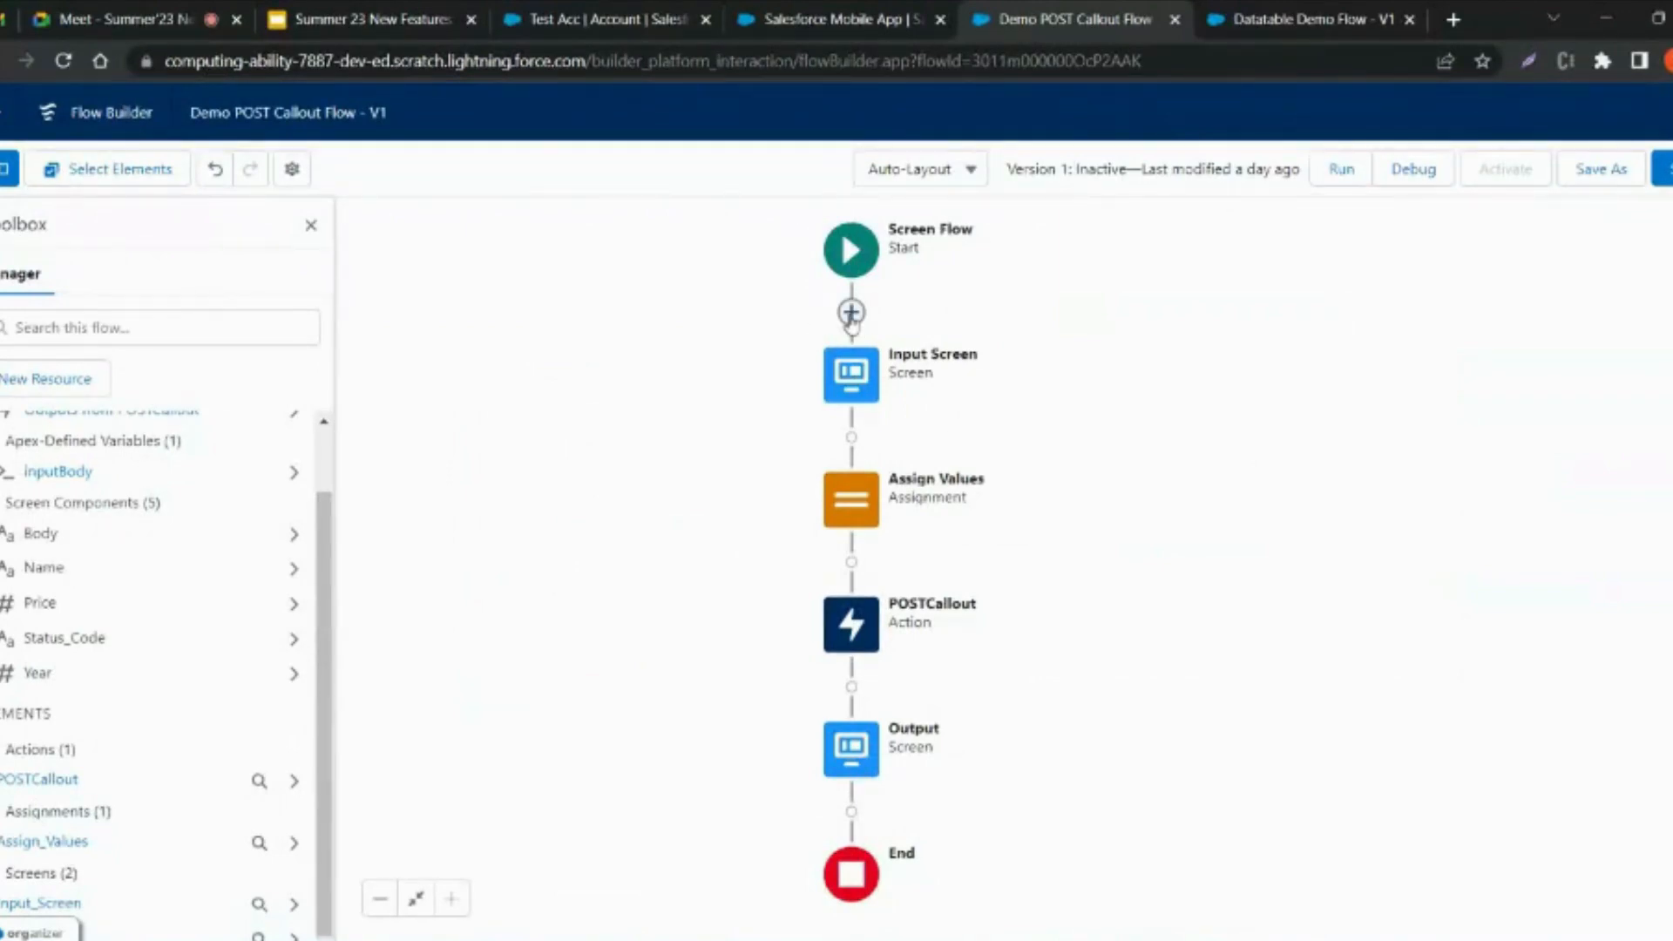
- Add an action element directly after POSTCallout and start creating a new HTTP callout for it
click(852, 687)
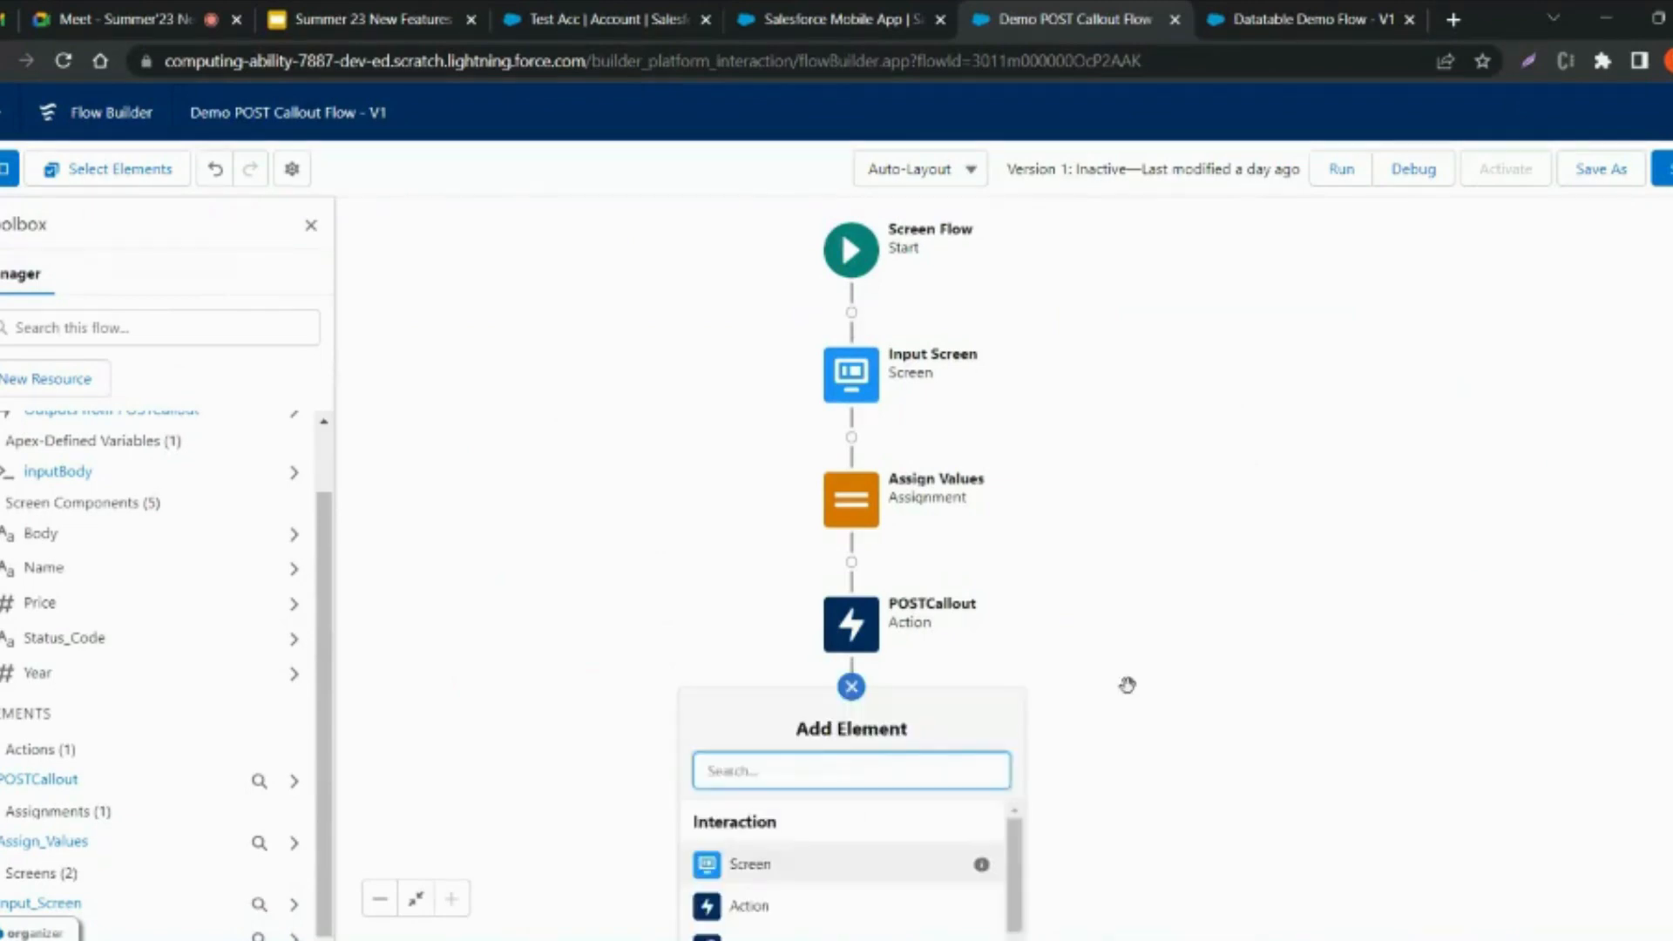
click(838, 898)
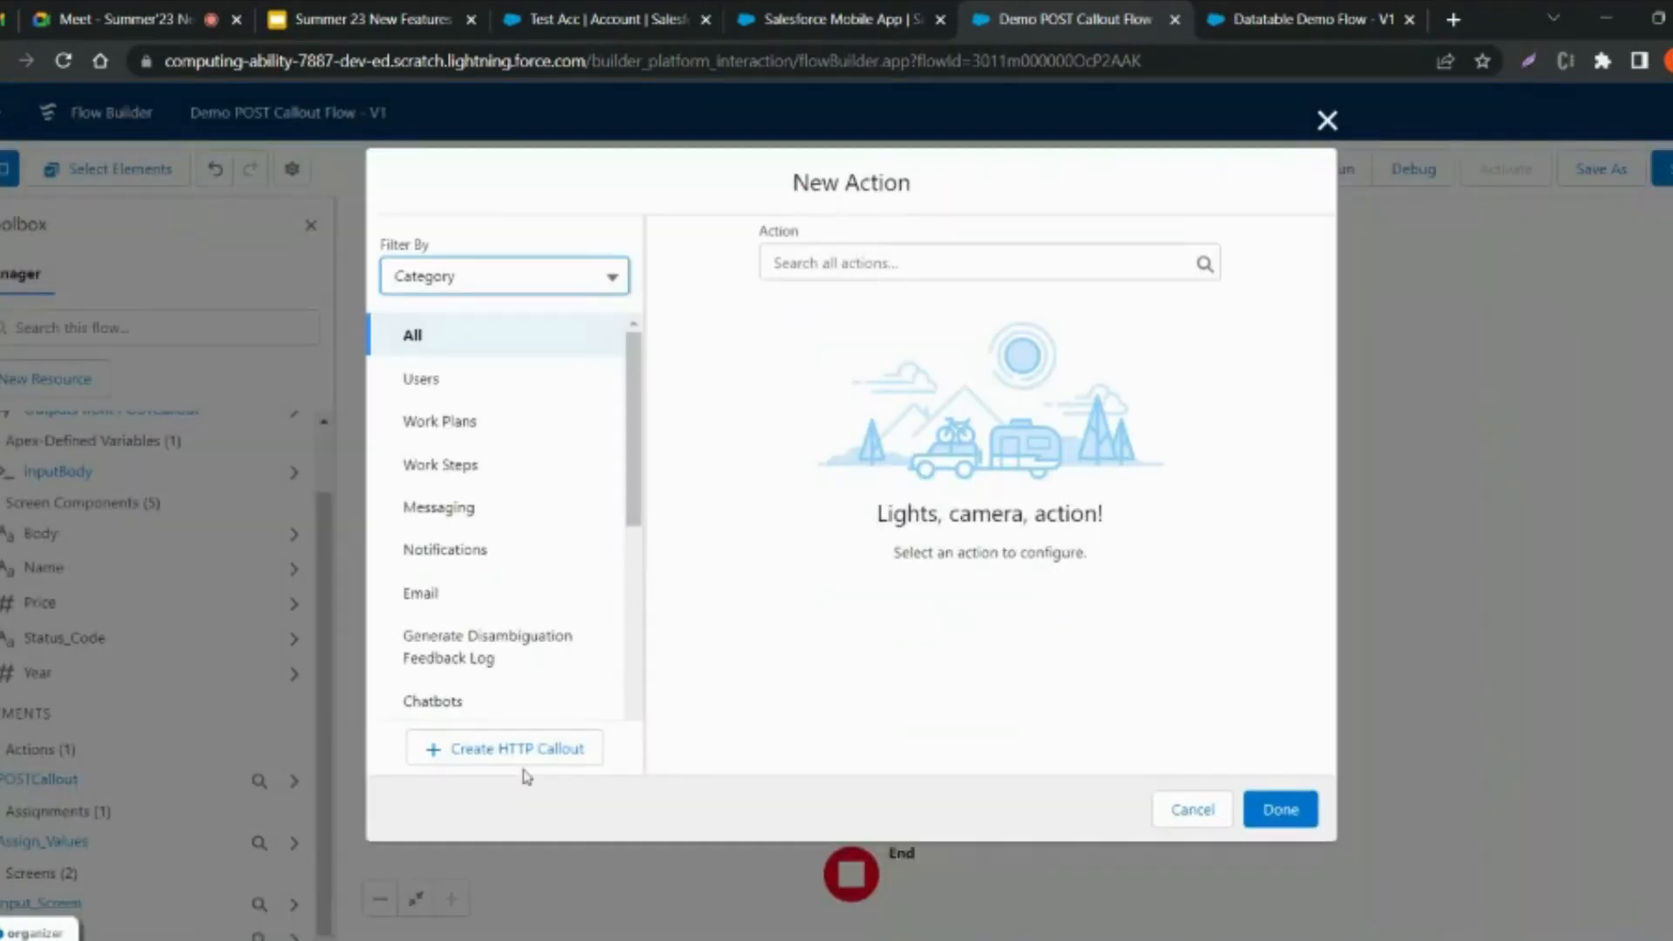
click(523, 750)
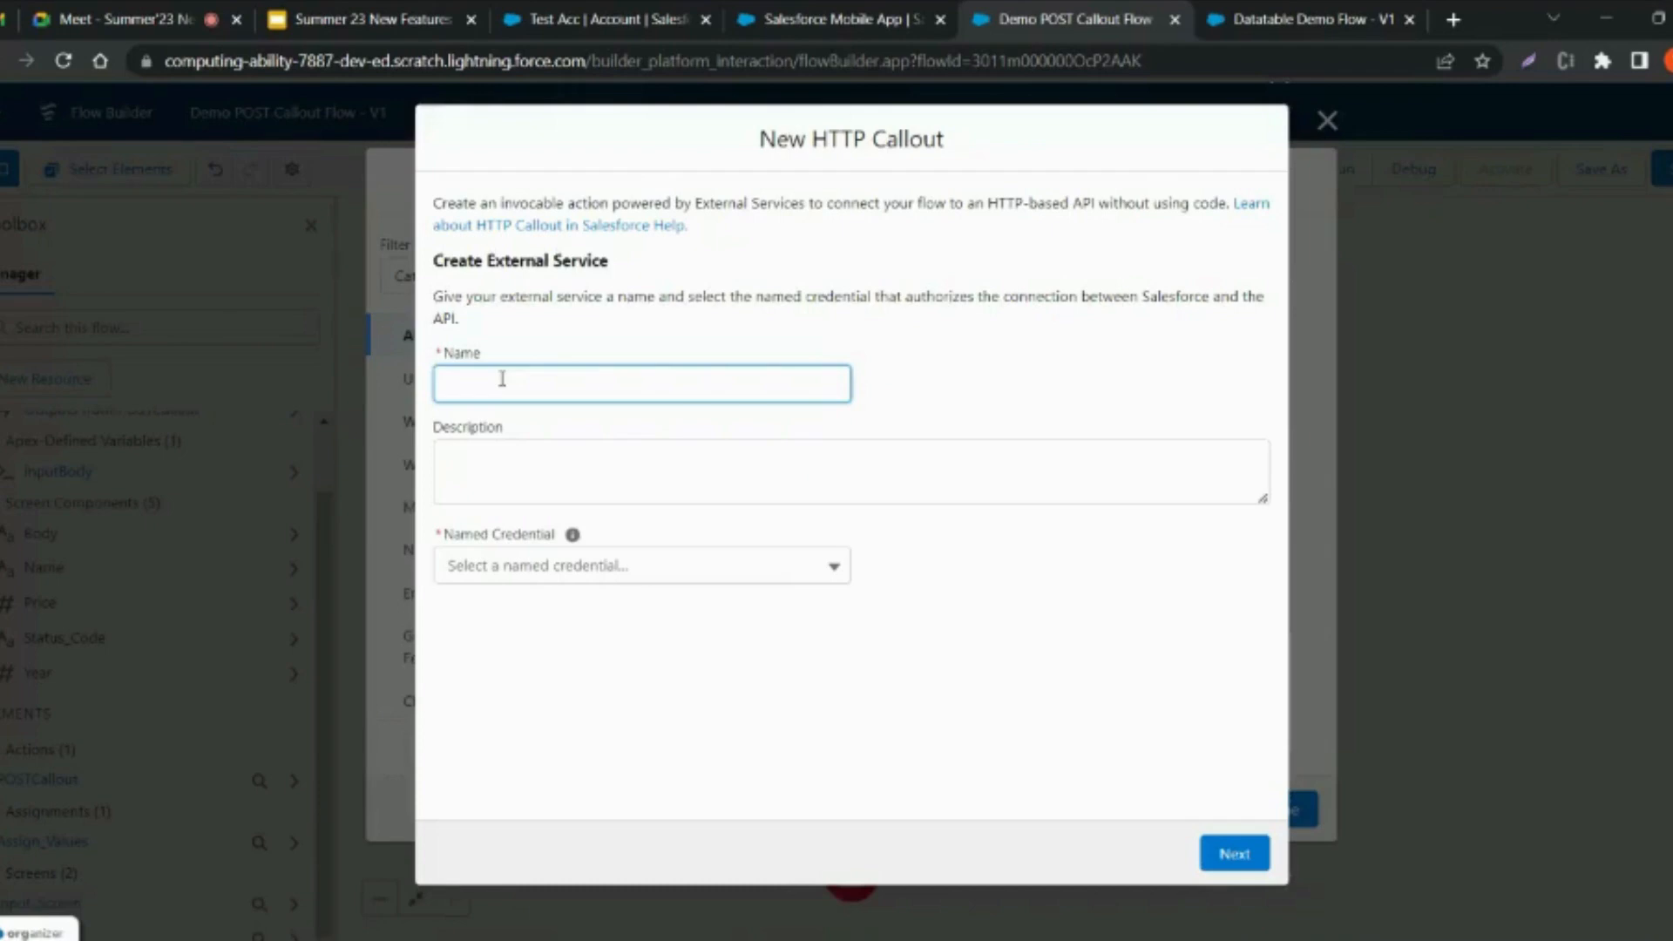
- Name the external service DemoExternalService, assign it the RestfulNamedCredential named credential, and continue to the invocable action configuration
text(DemoW)
key(BackSpace)
text(ExternalService)
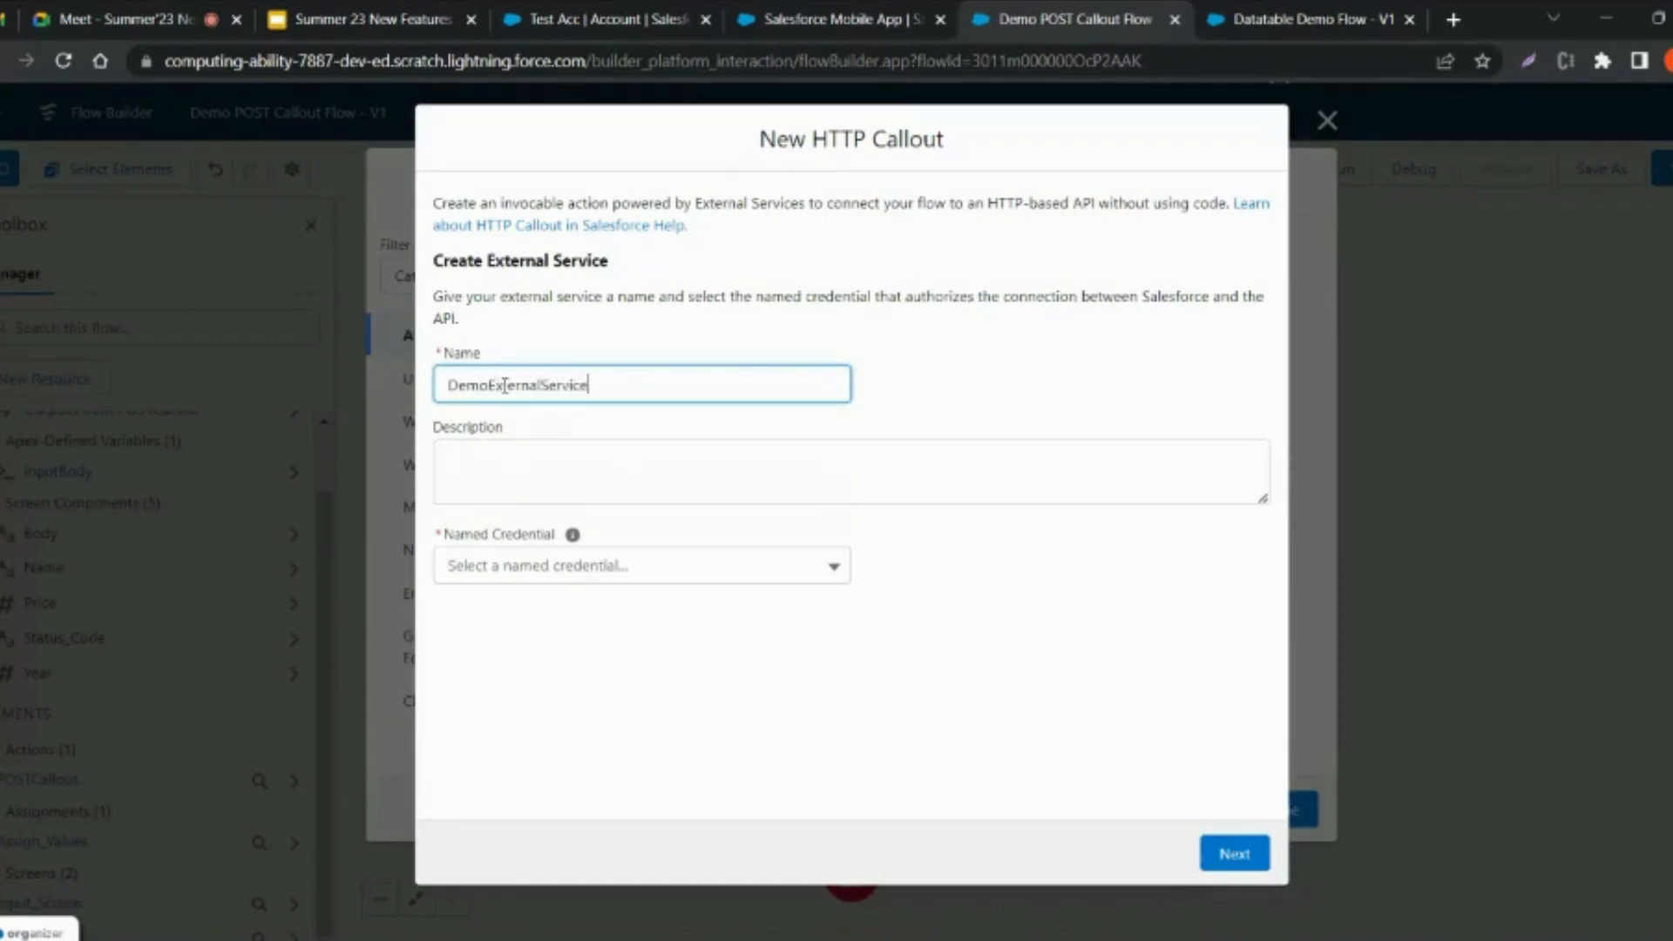
click(563, 566)
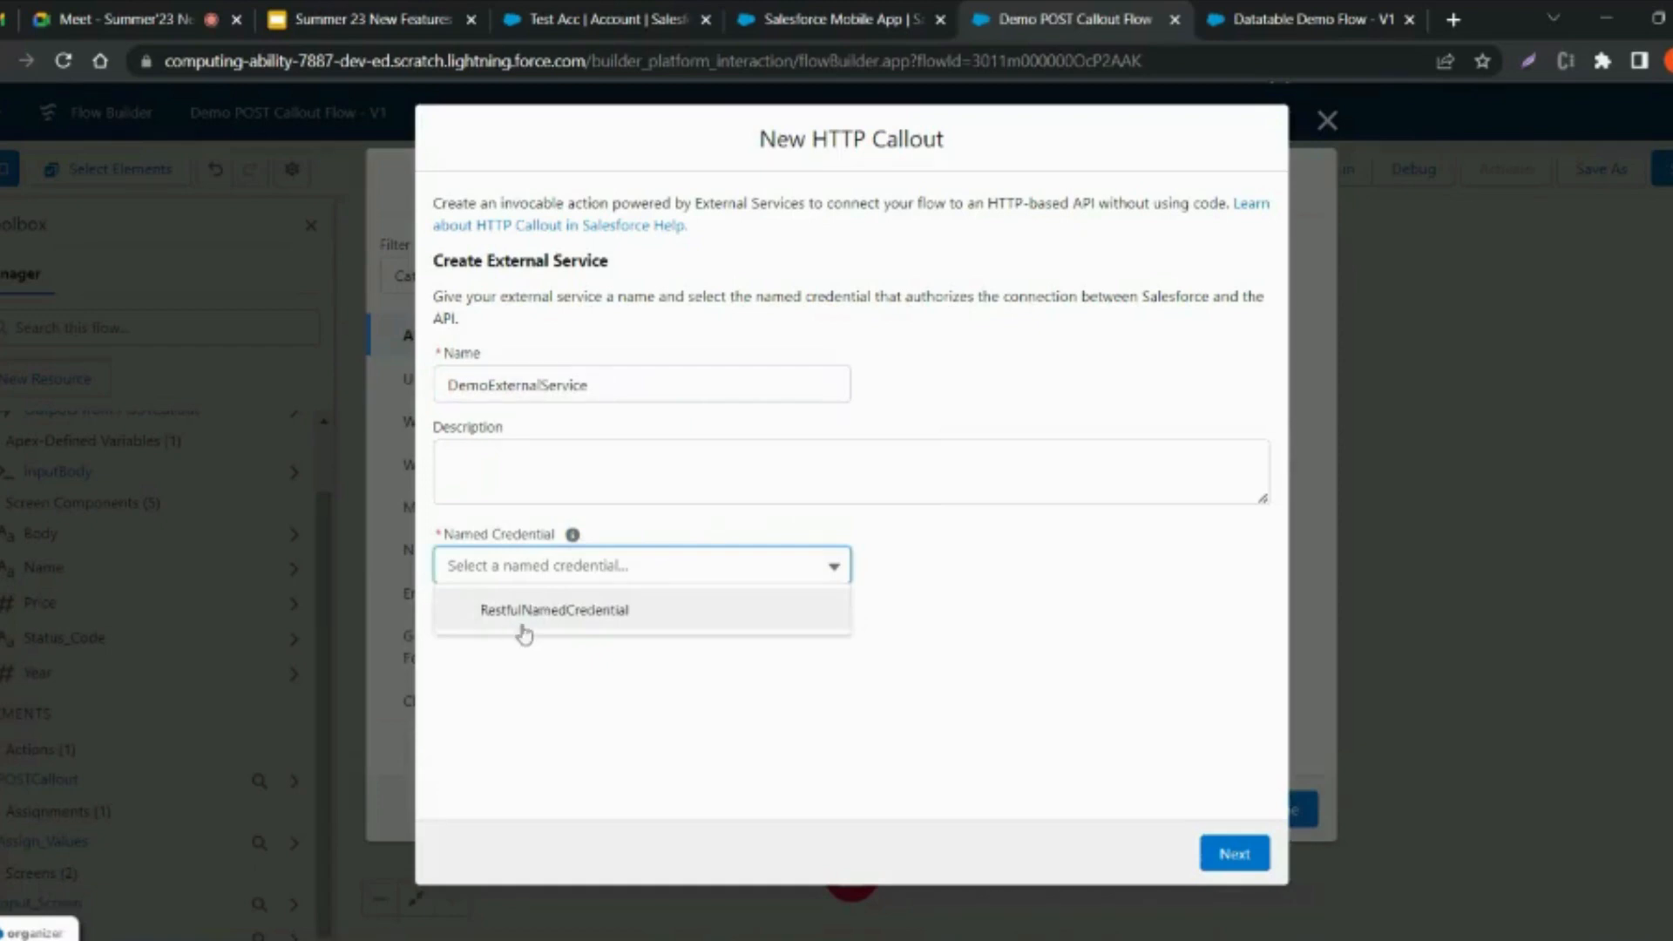
click(475, 609)
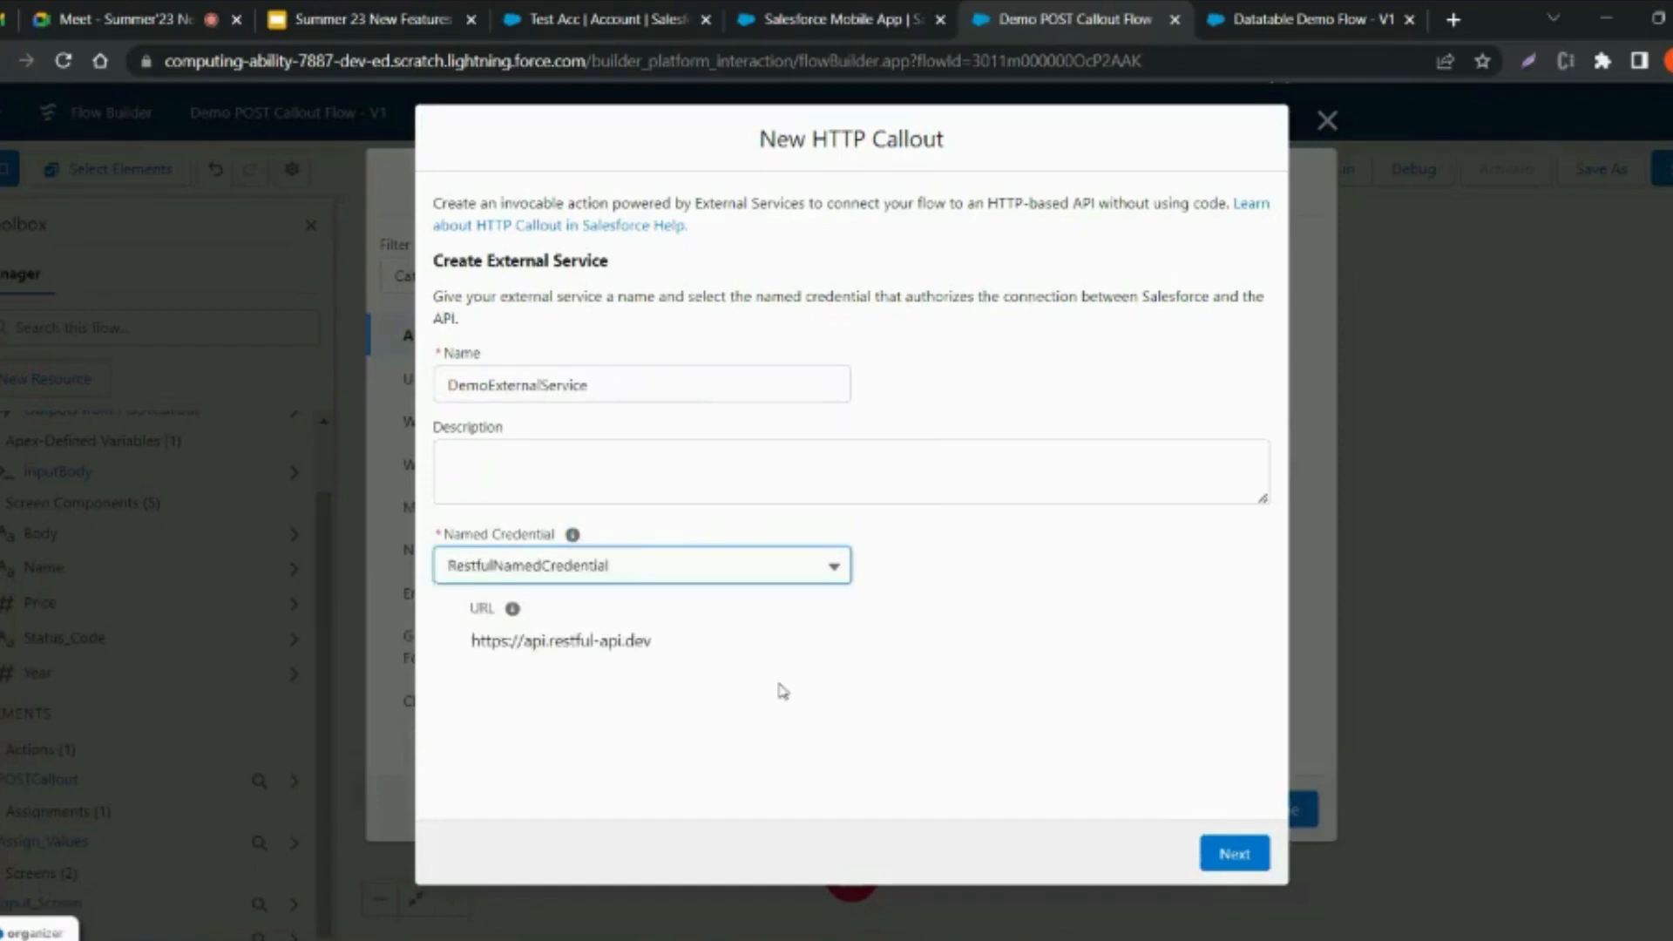
click(1234, 853)
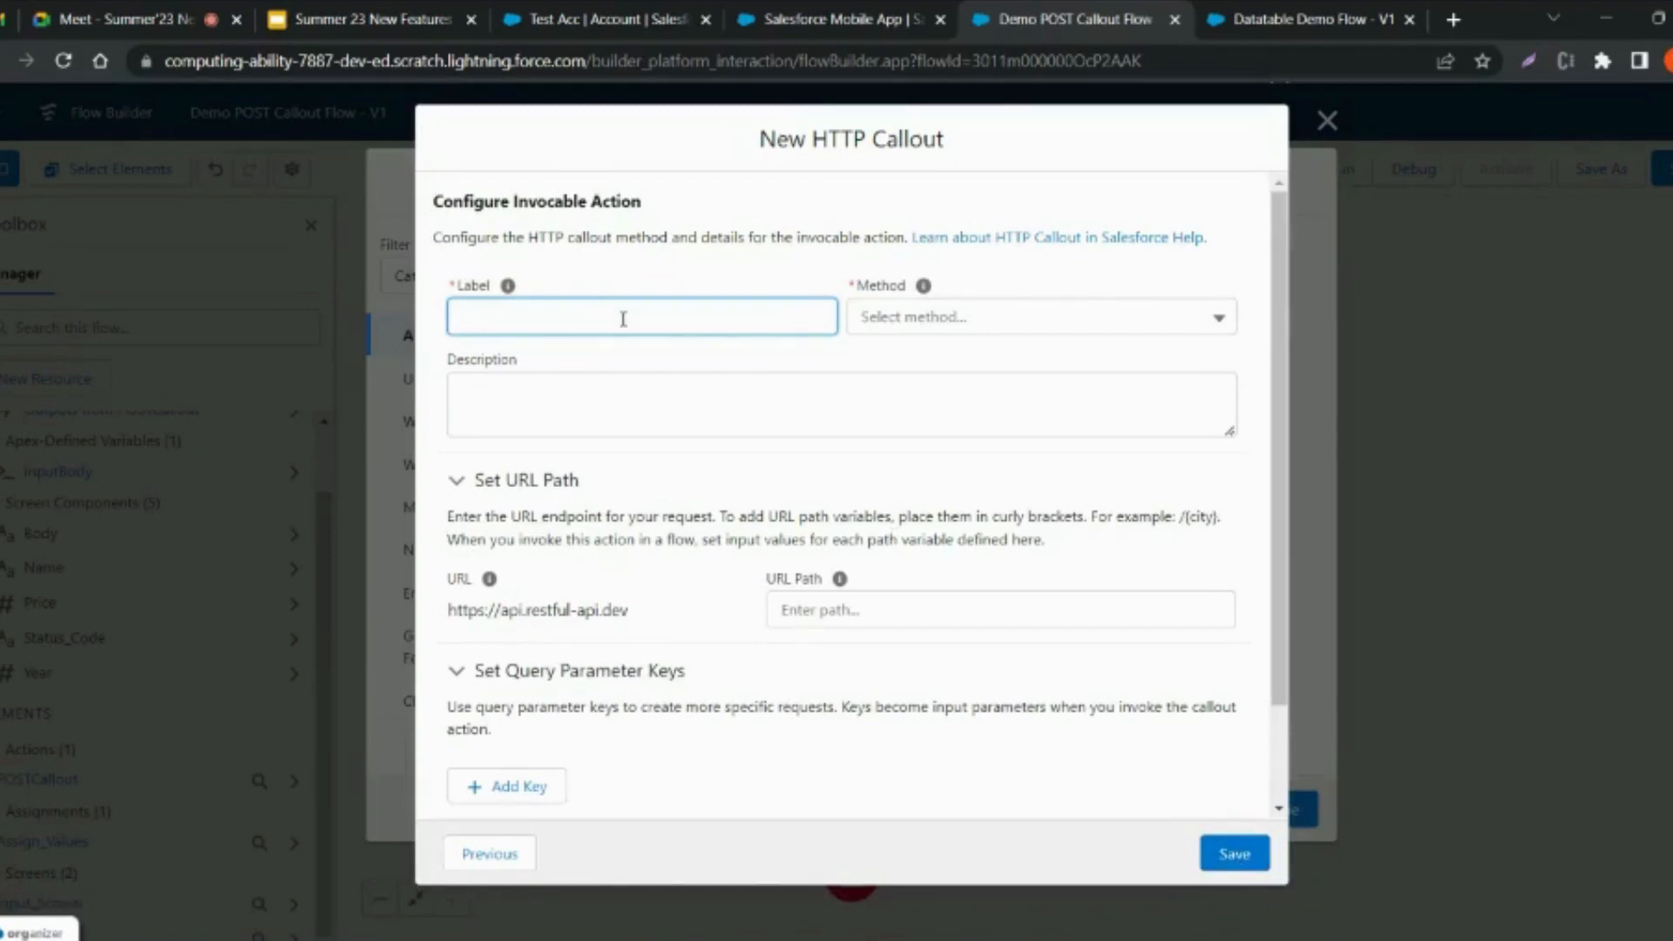
- Label the invocable action DemoPostMethod and set its method to POST (Beta)
text(DemoPostMehod)
key(Left)
key(Left)
key(Left)
text(t)
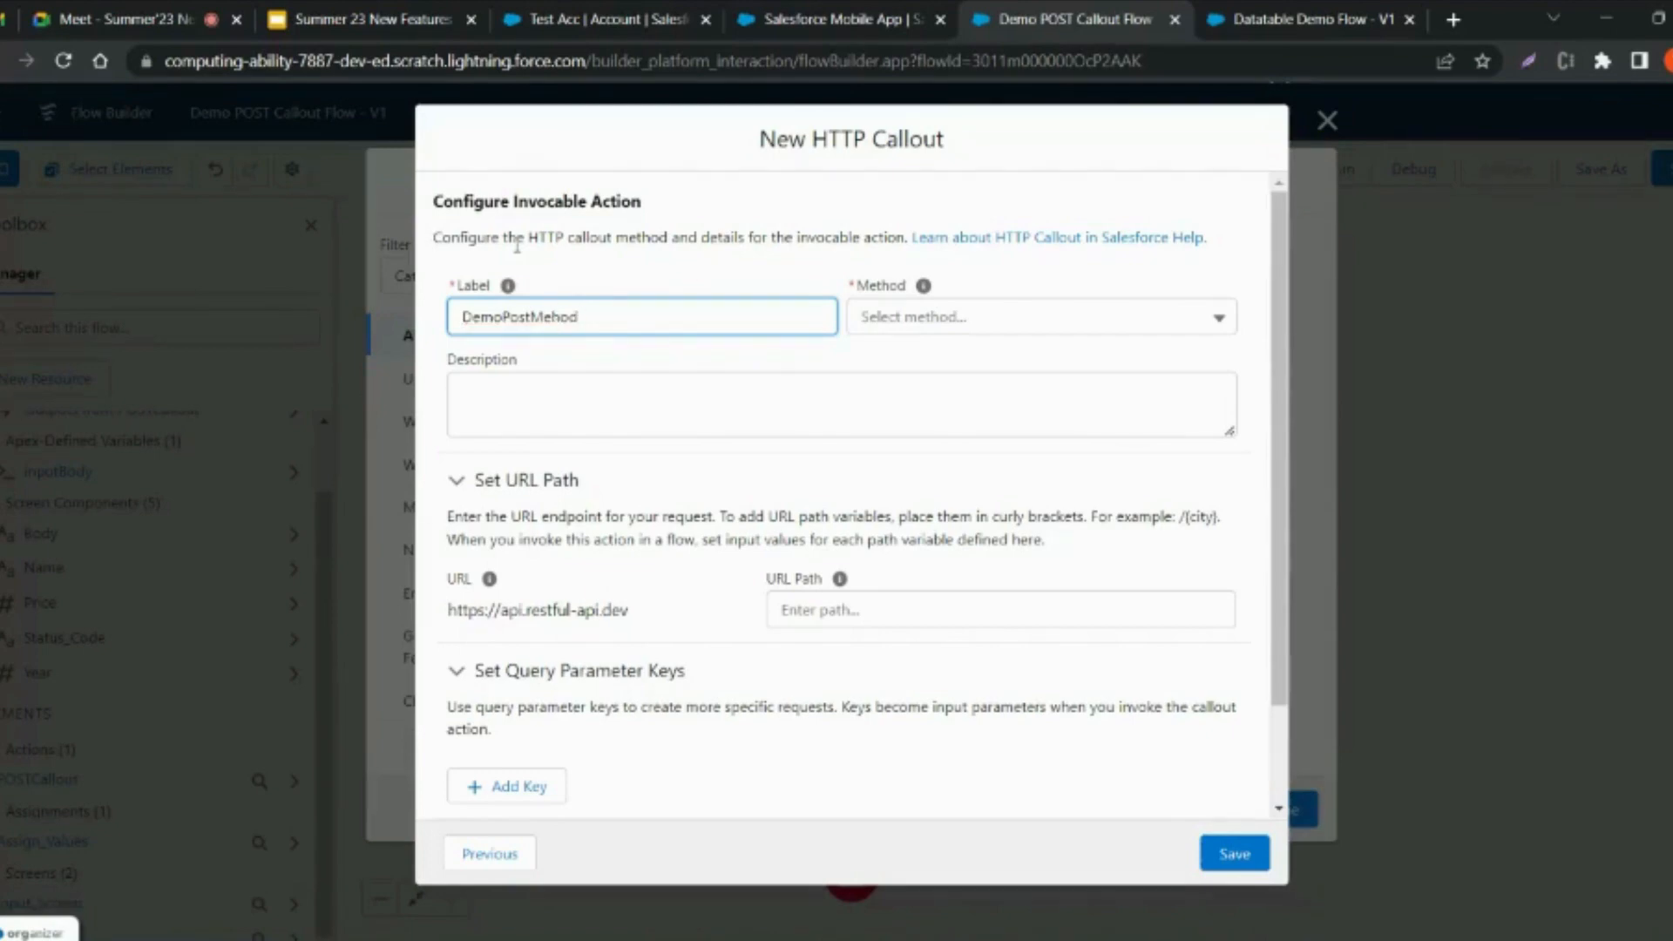
text(t)
click(954, 318)
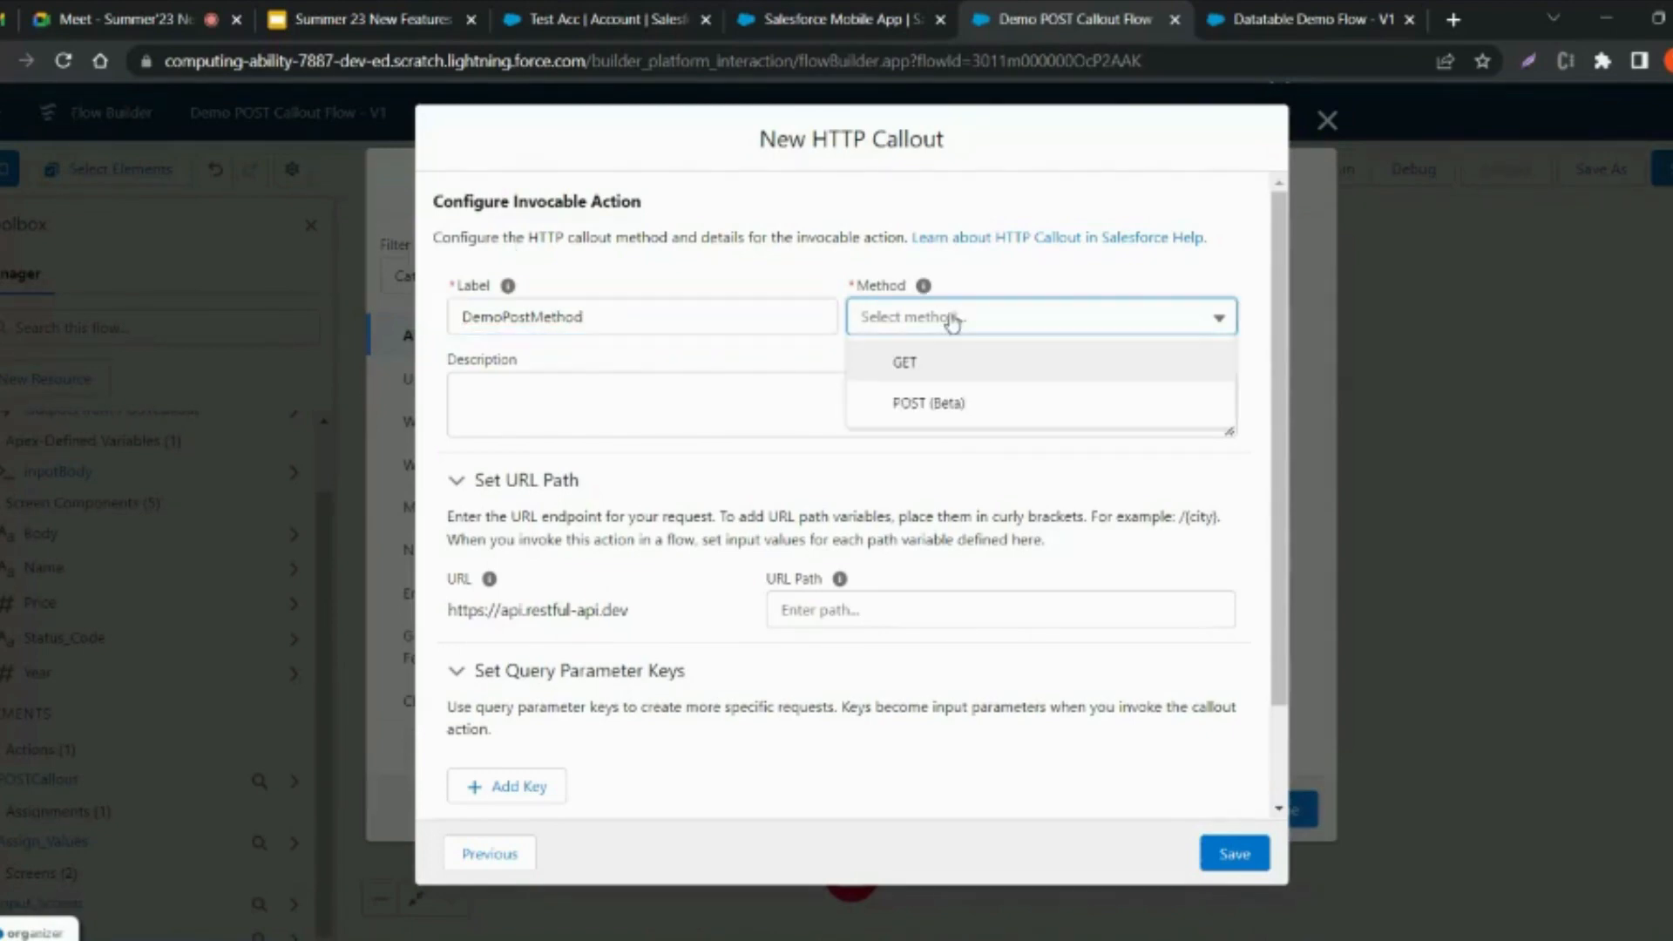
click(931, 404)
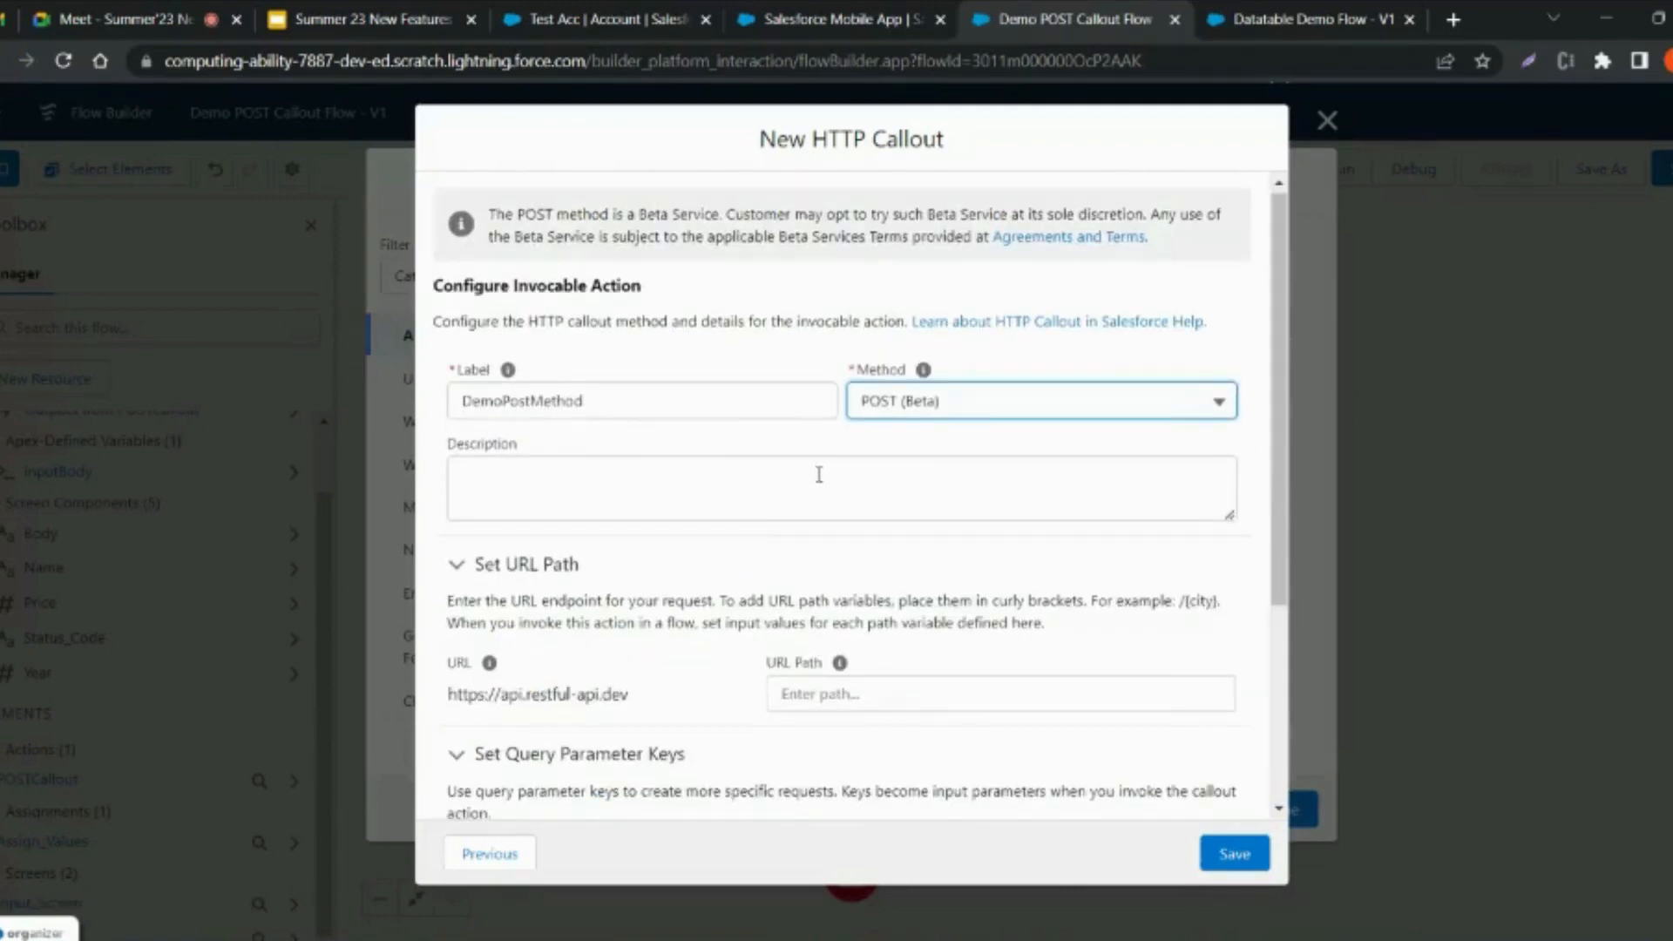
- Set the callout's URL path to /objects, leaving no query parameter keys defined
scroll(819, 475, down, 3)
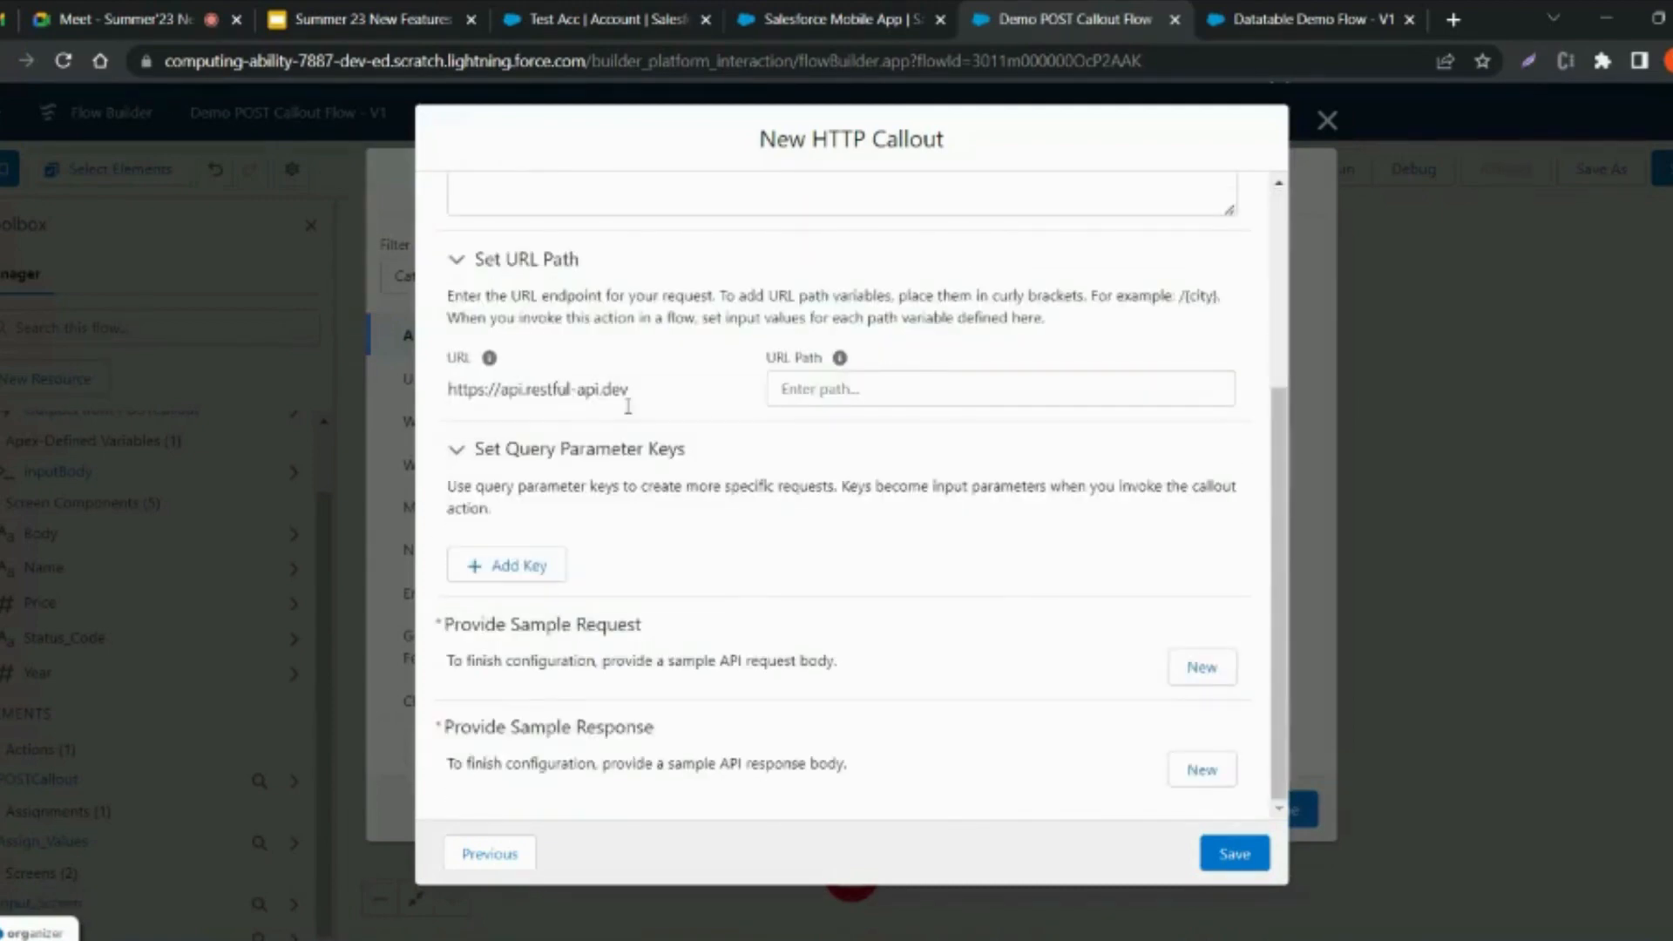
click(805, 390)
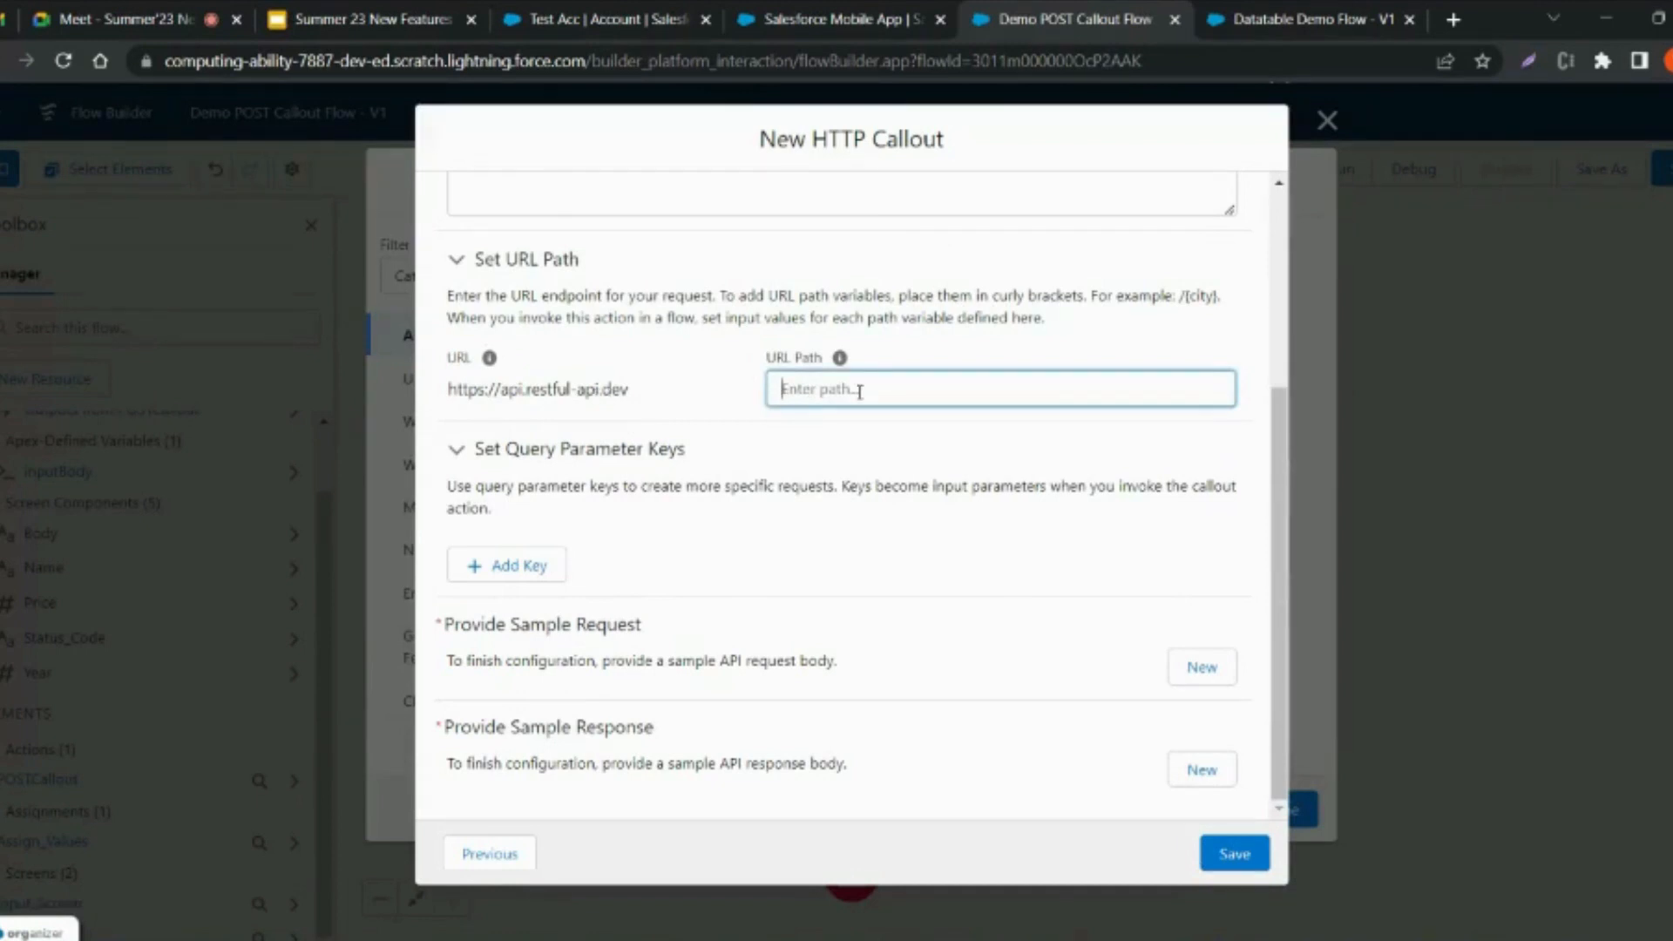
text(/objre)
key(BackSpace)
key(BackSpace)
text(ects)
click(539, 568)
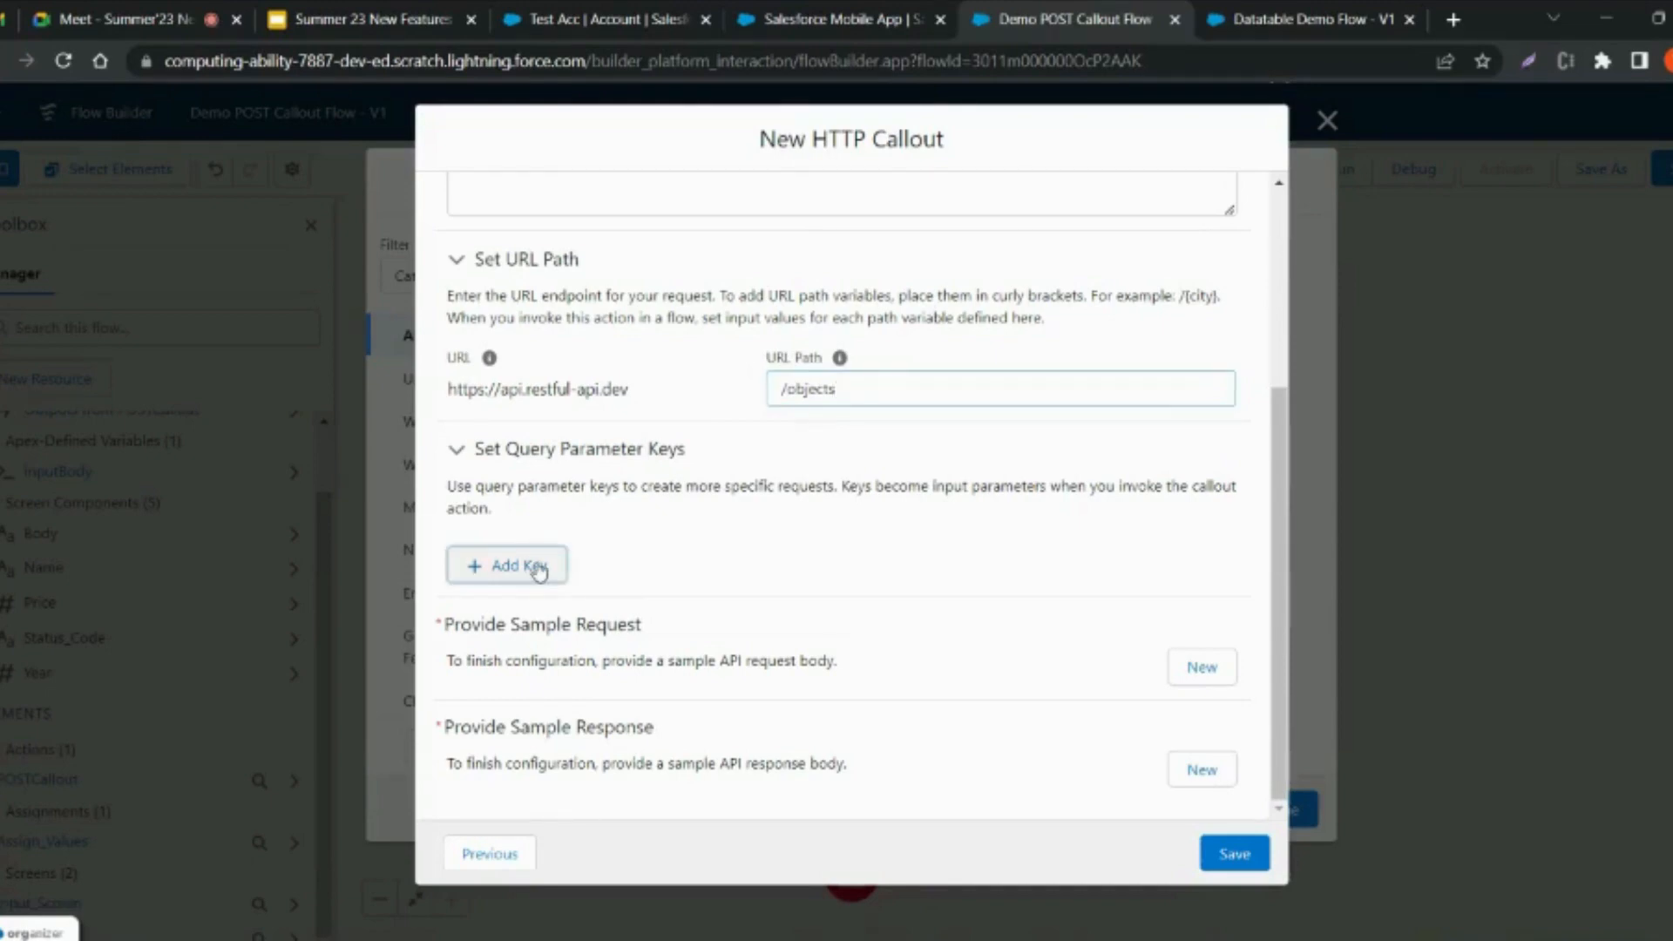
click(1218, 582)
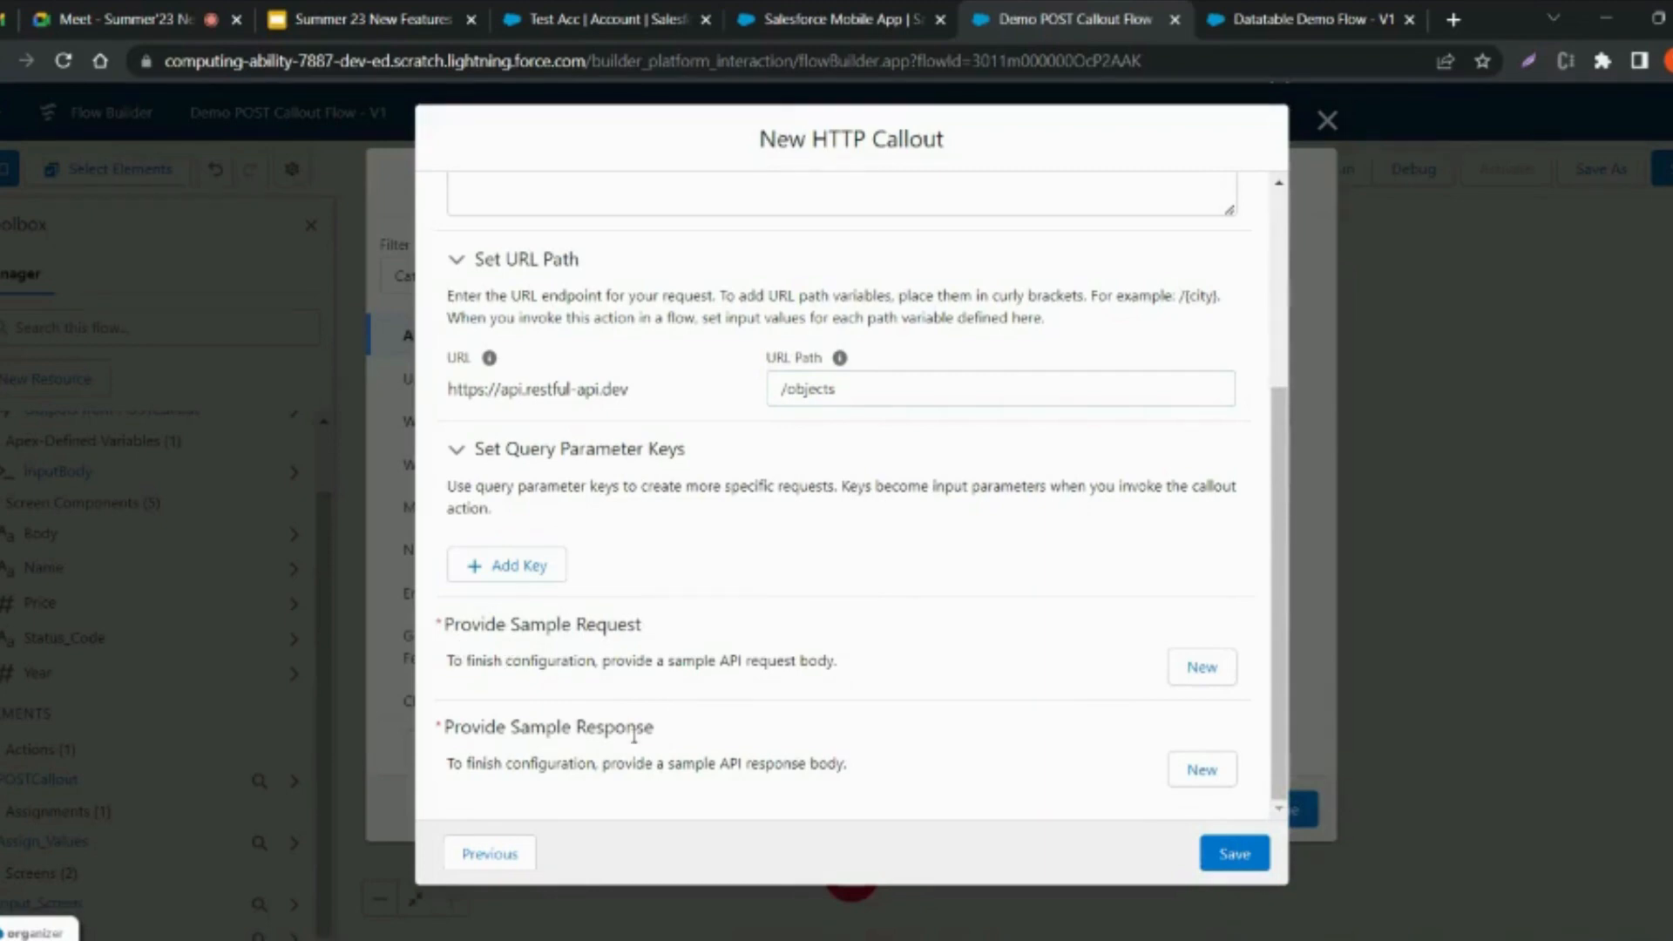
- Start a new sample request, then switch to Notepad and copy the JSON under Request Body
click(1201, 666)
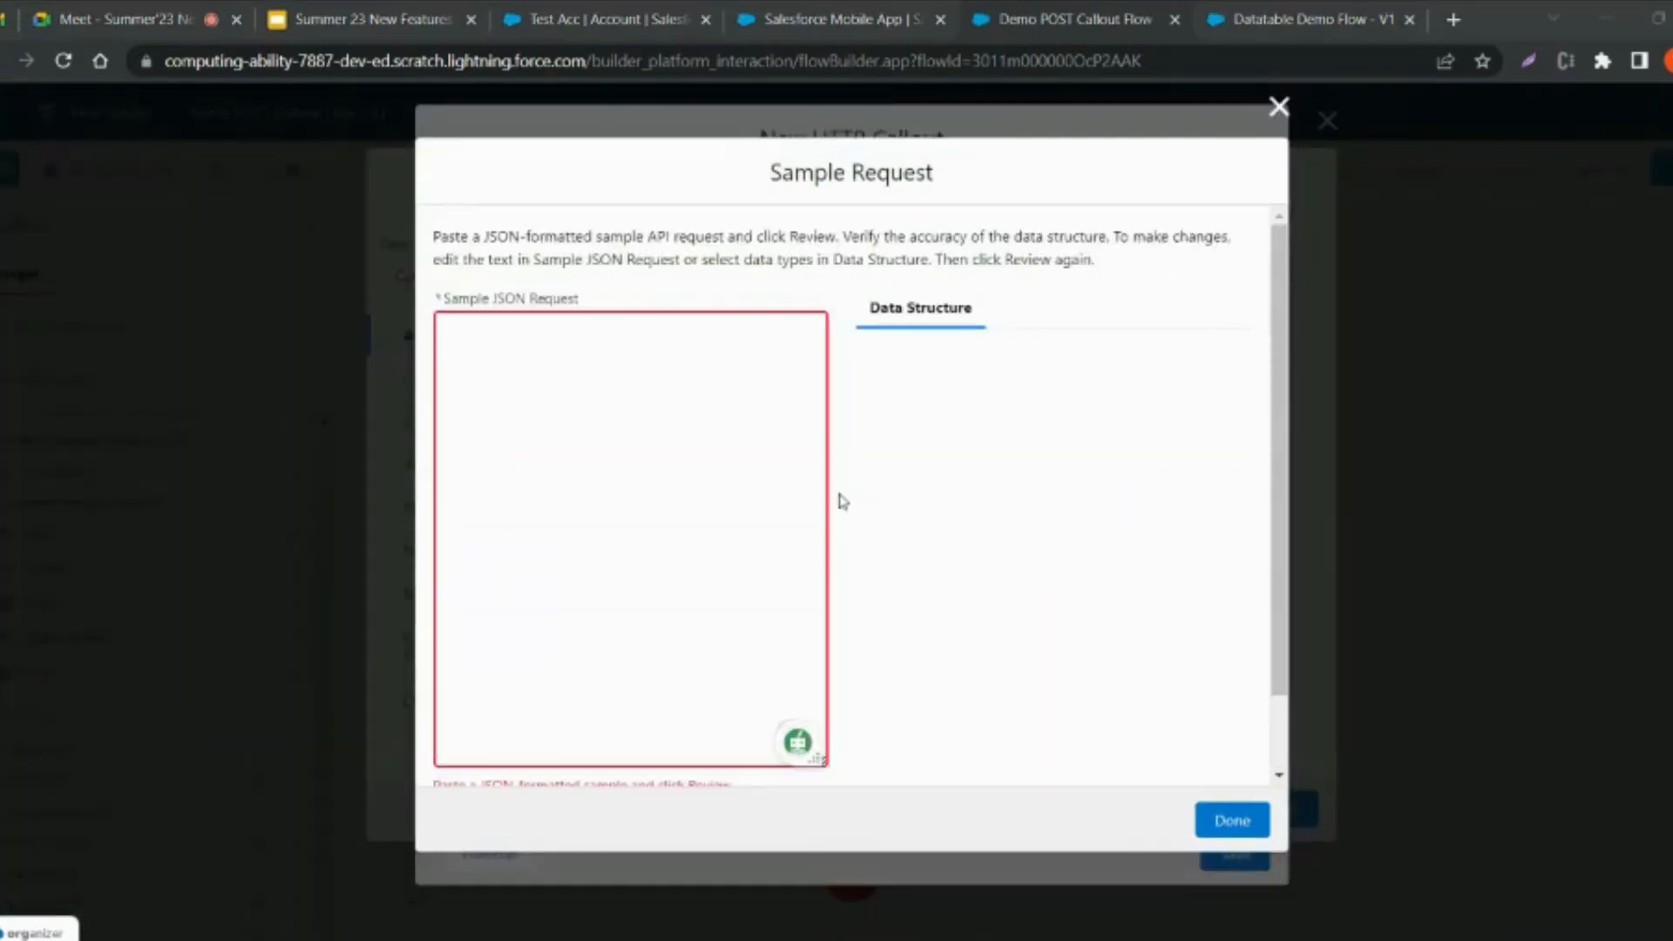
key(alt+Tab)
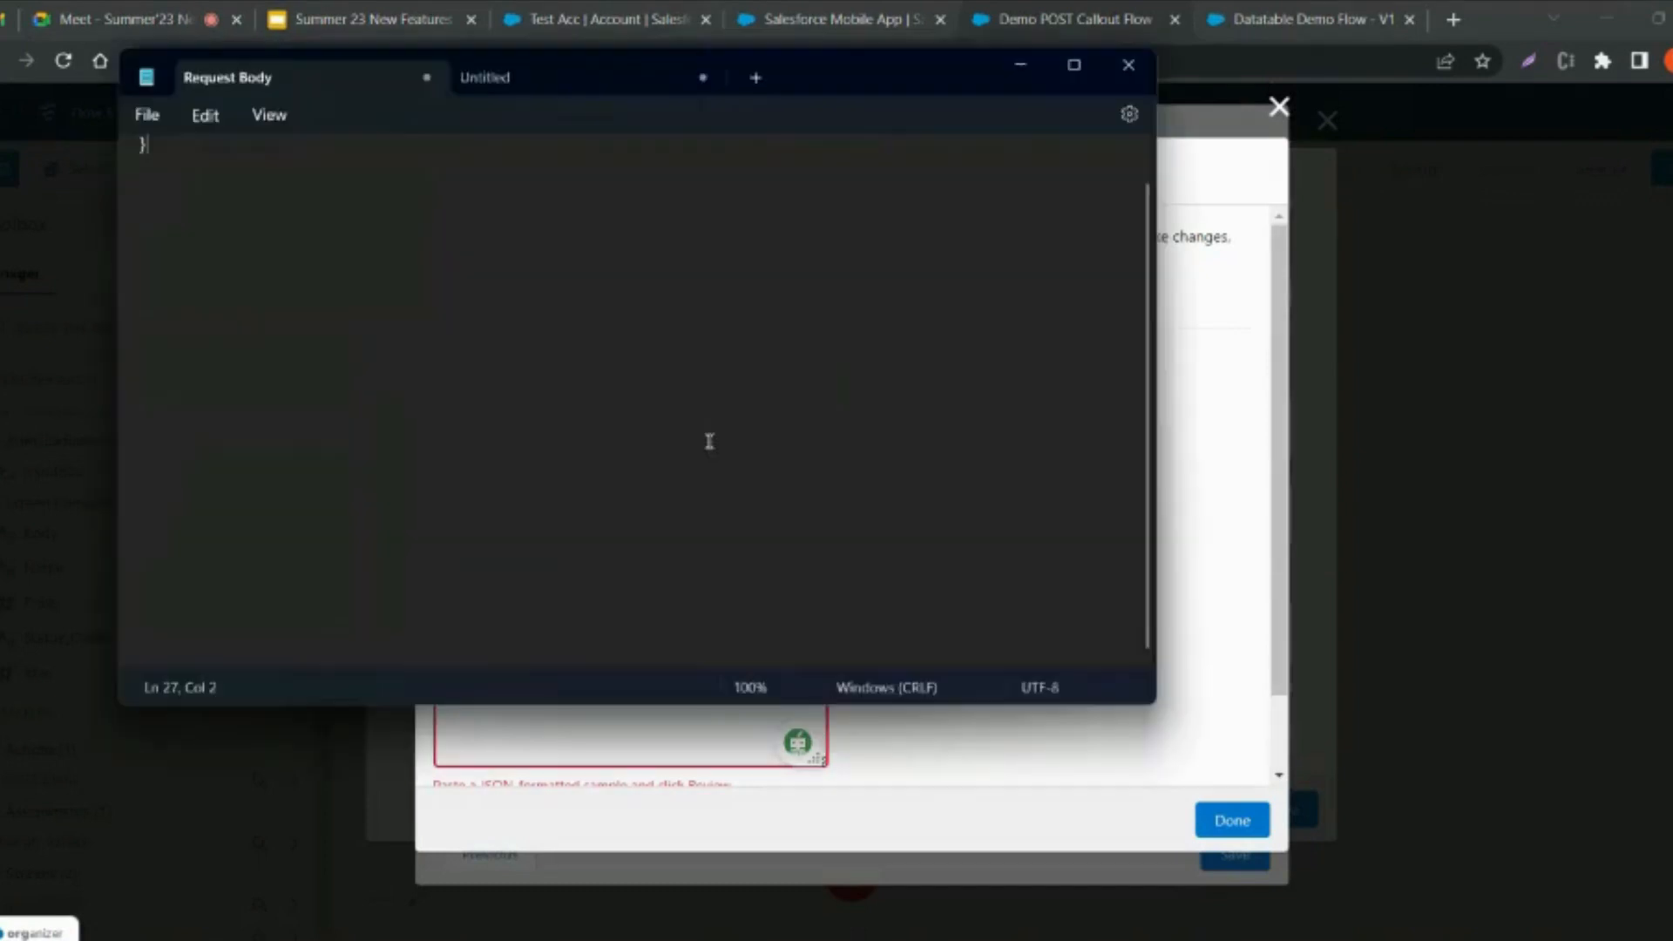
scroll(314, 311, up, 9)
drag(180, 364, 138, 201)
key(ctrl+c)
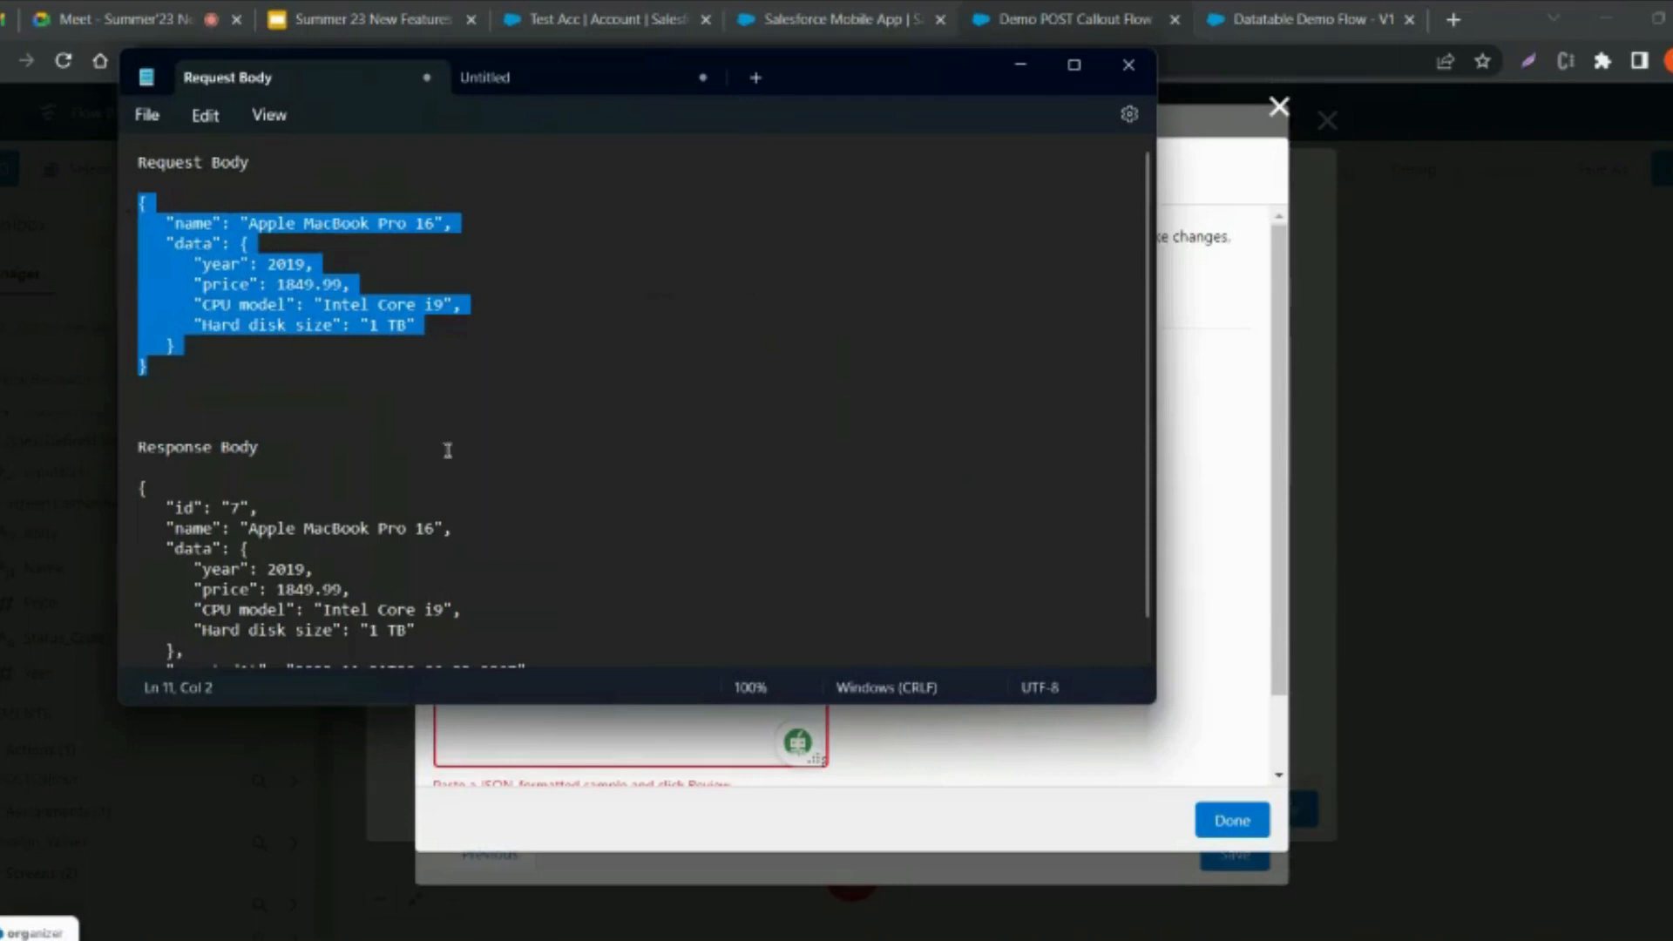
- Paste the copied JSON as the sample request in the callout setup and generate its data structure
click(532, 734)
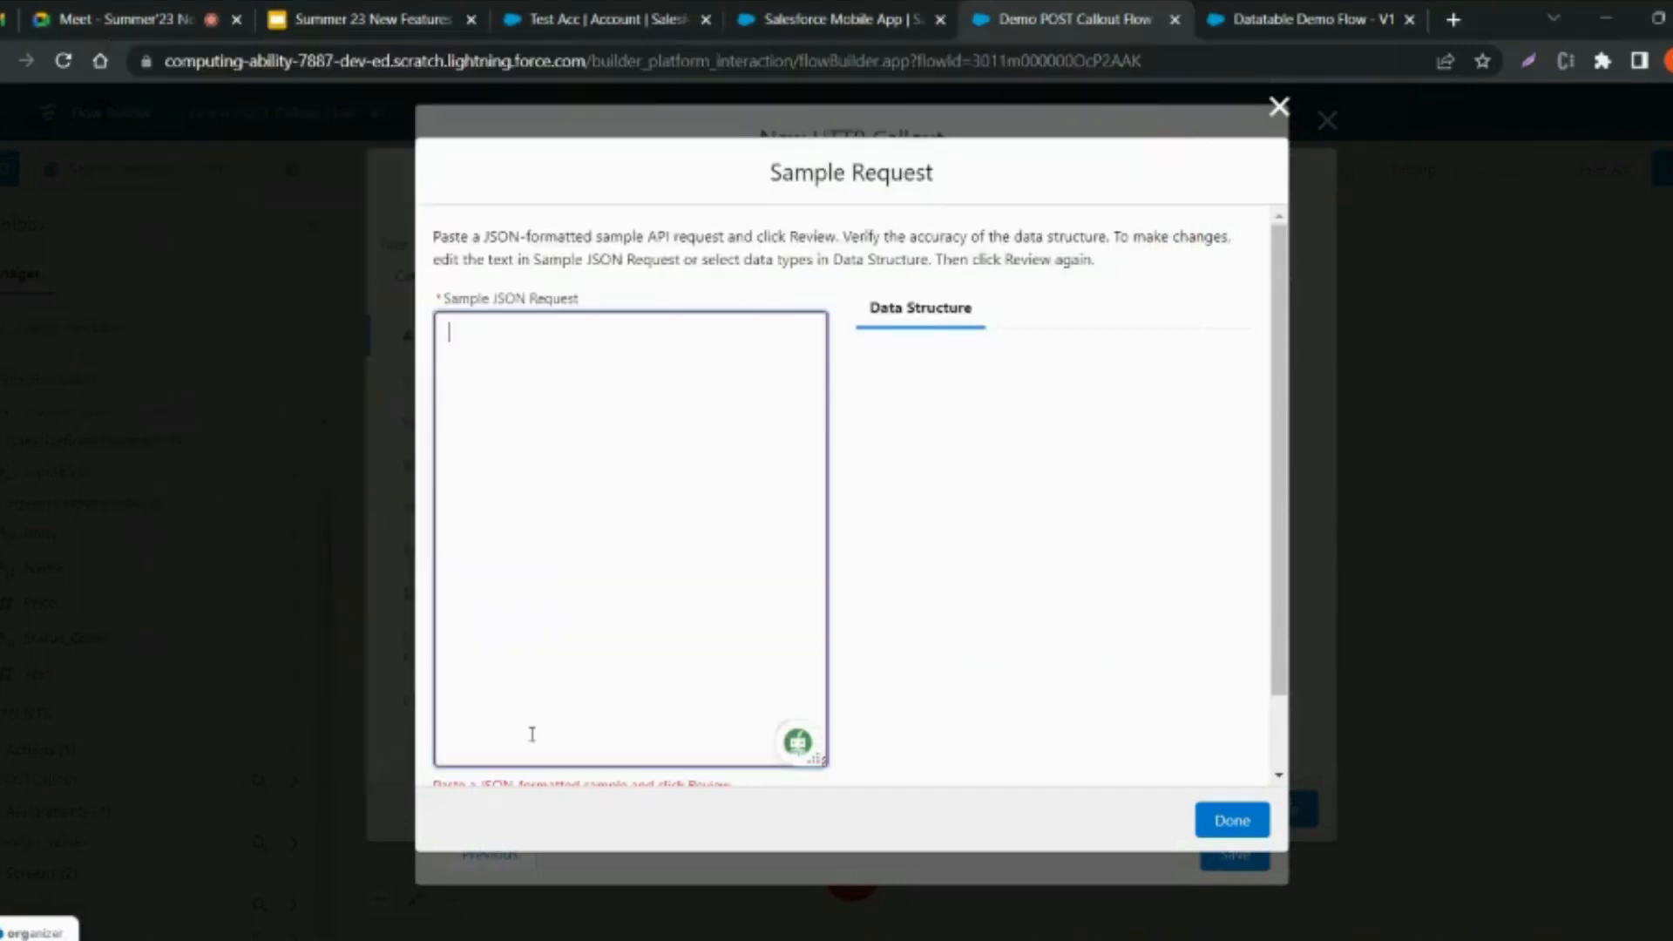
key(ctrl+v)
scroll(512, 642, down, 1)
click(455, 749)
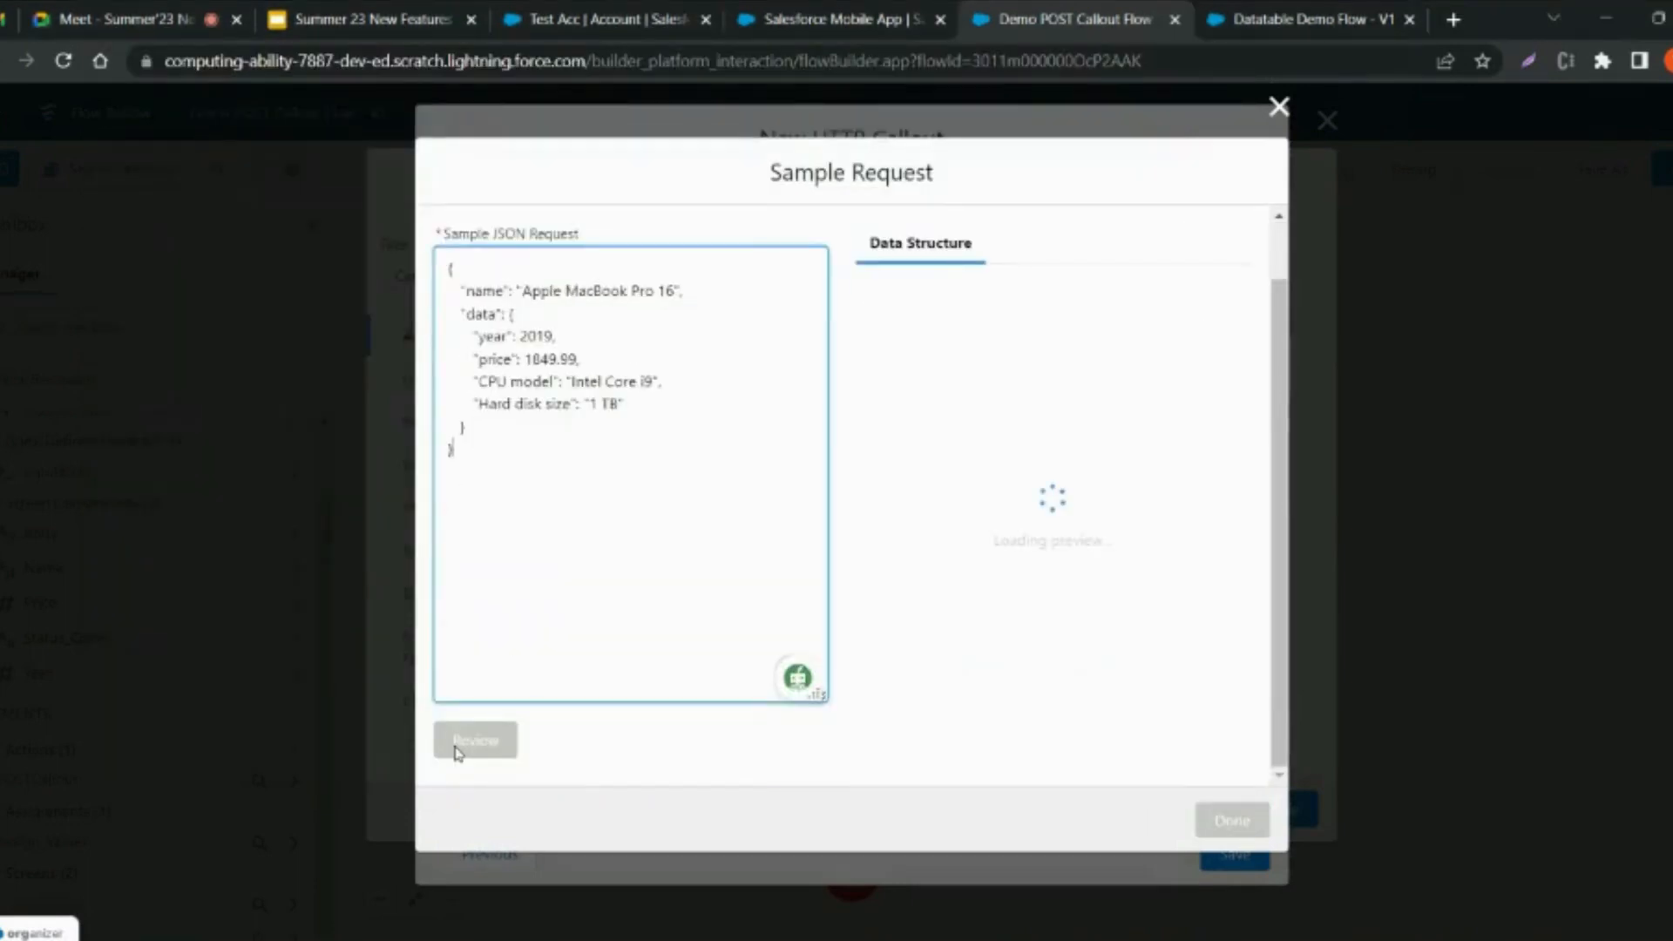
- Check the inferred data types, including the options for year, and accept the sample request with year as Integer
scroll(682, 468, up, 1)
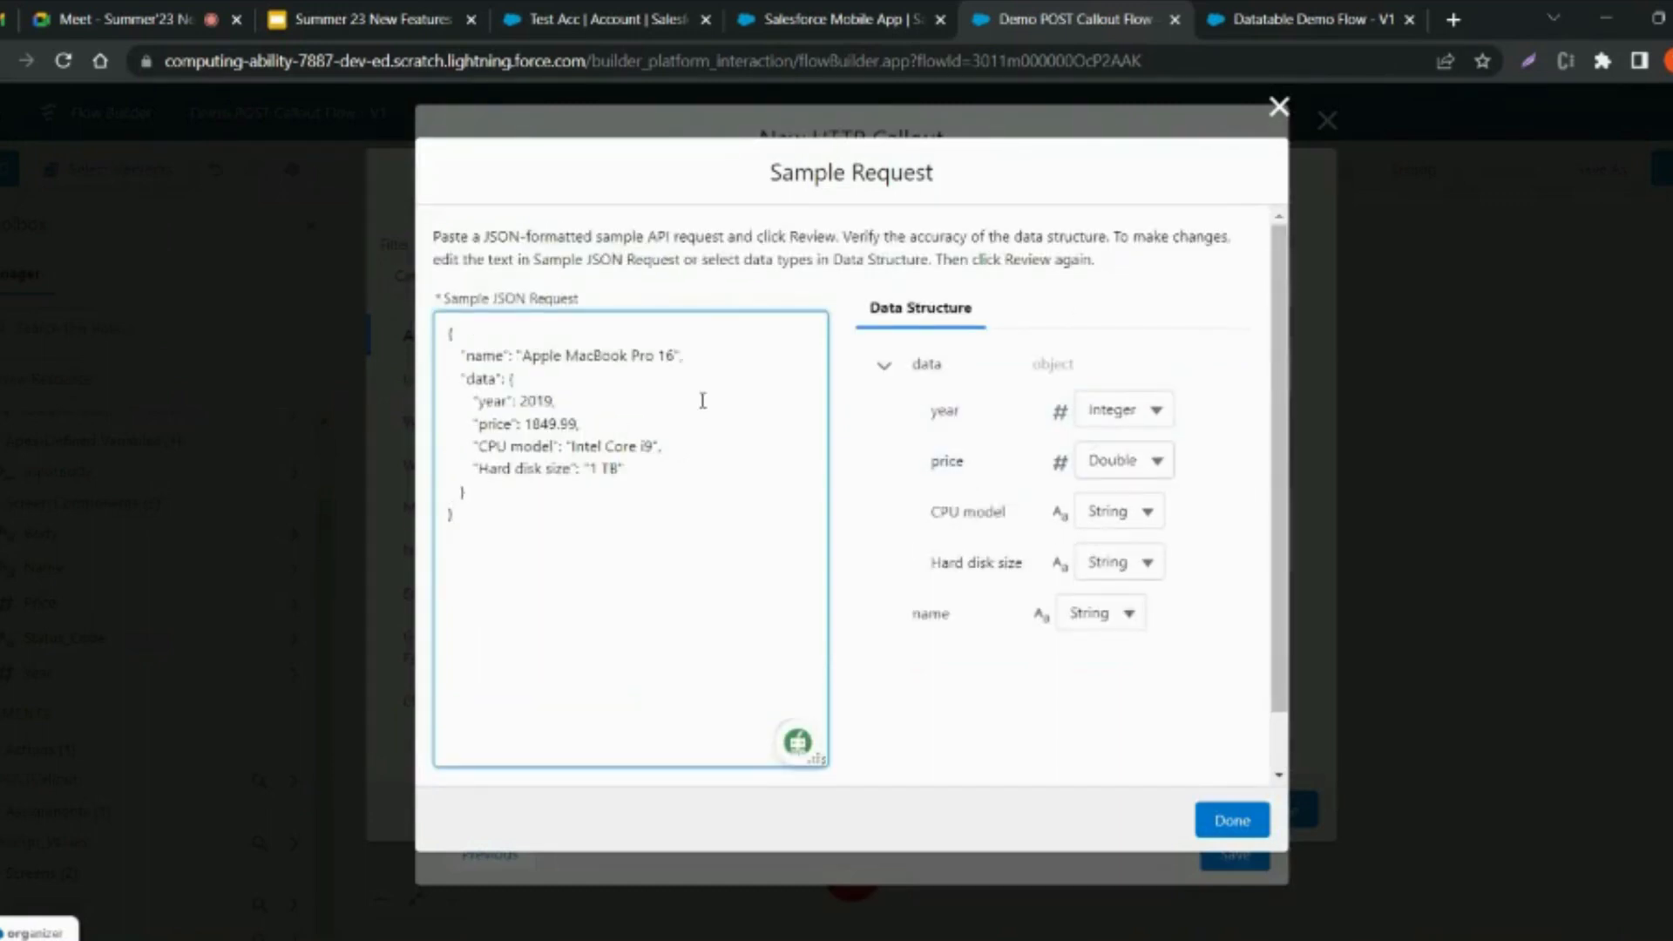
click(1143, 419)
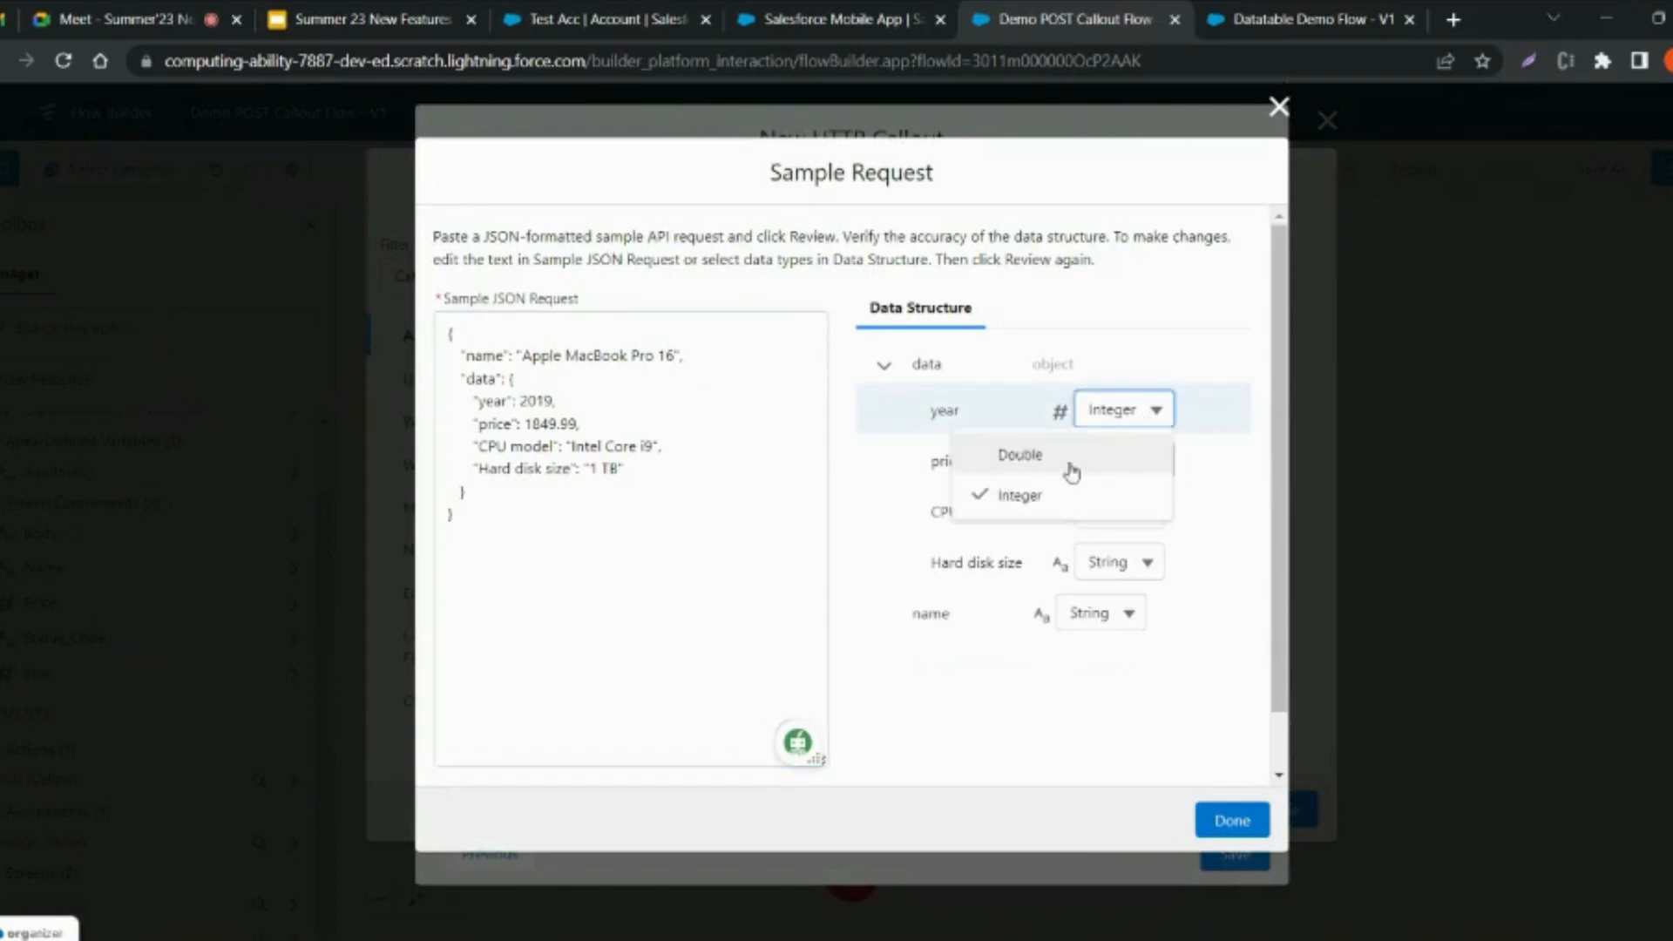
click(973, 722)
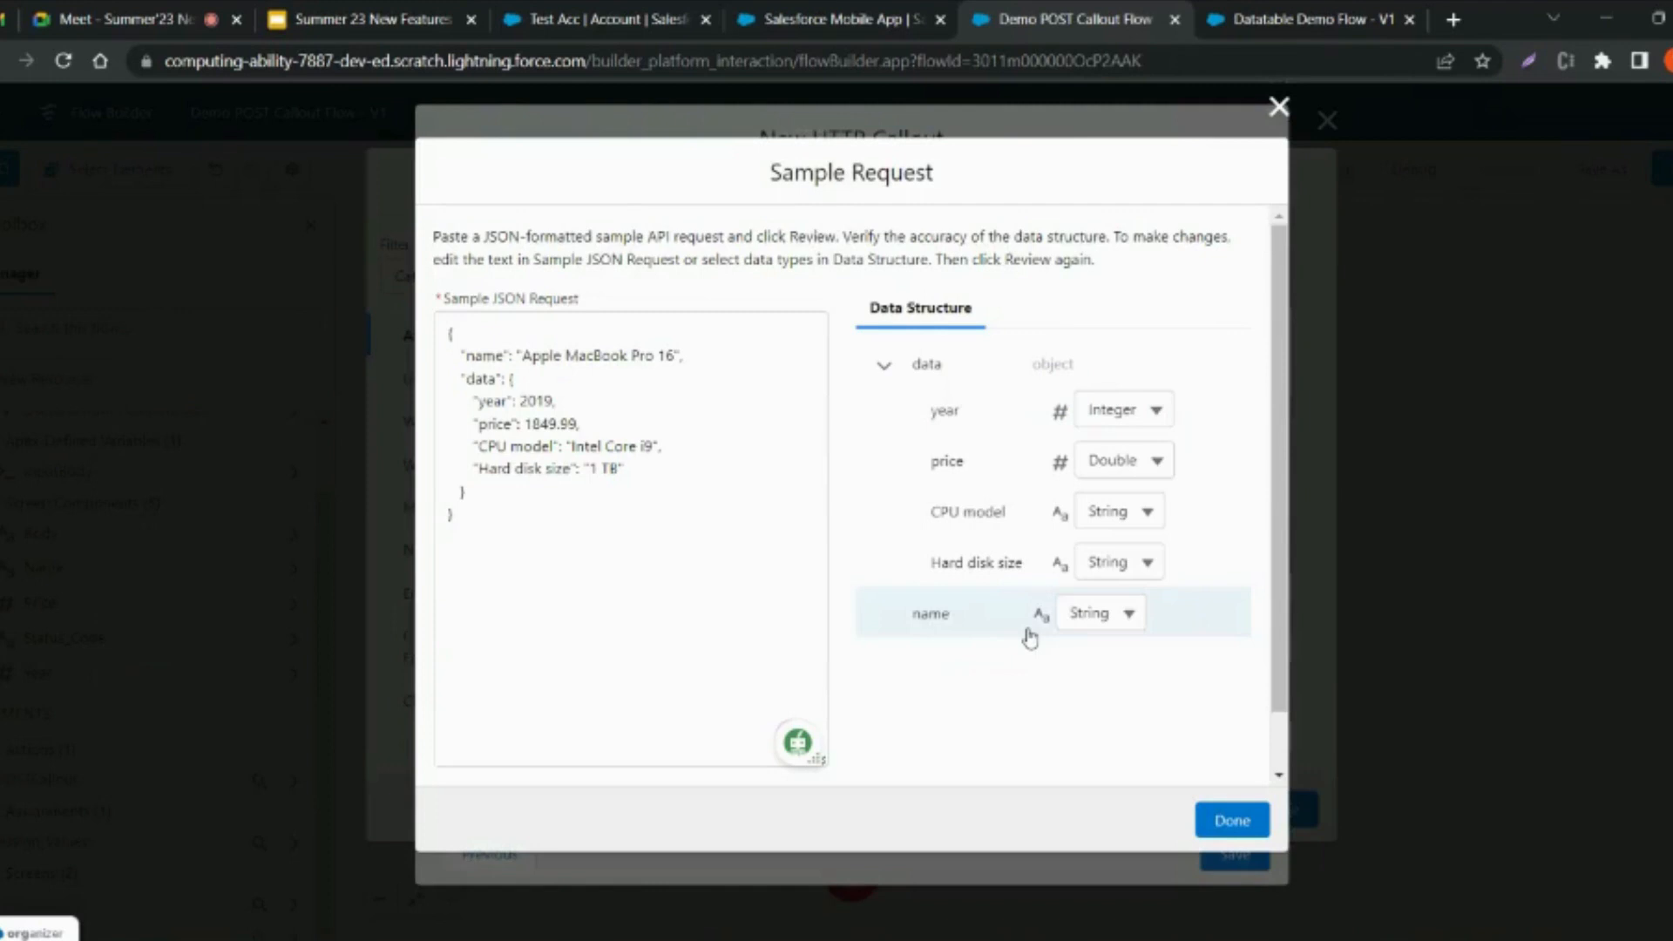
scroll(1015, 689, down, 1)
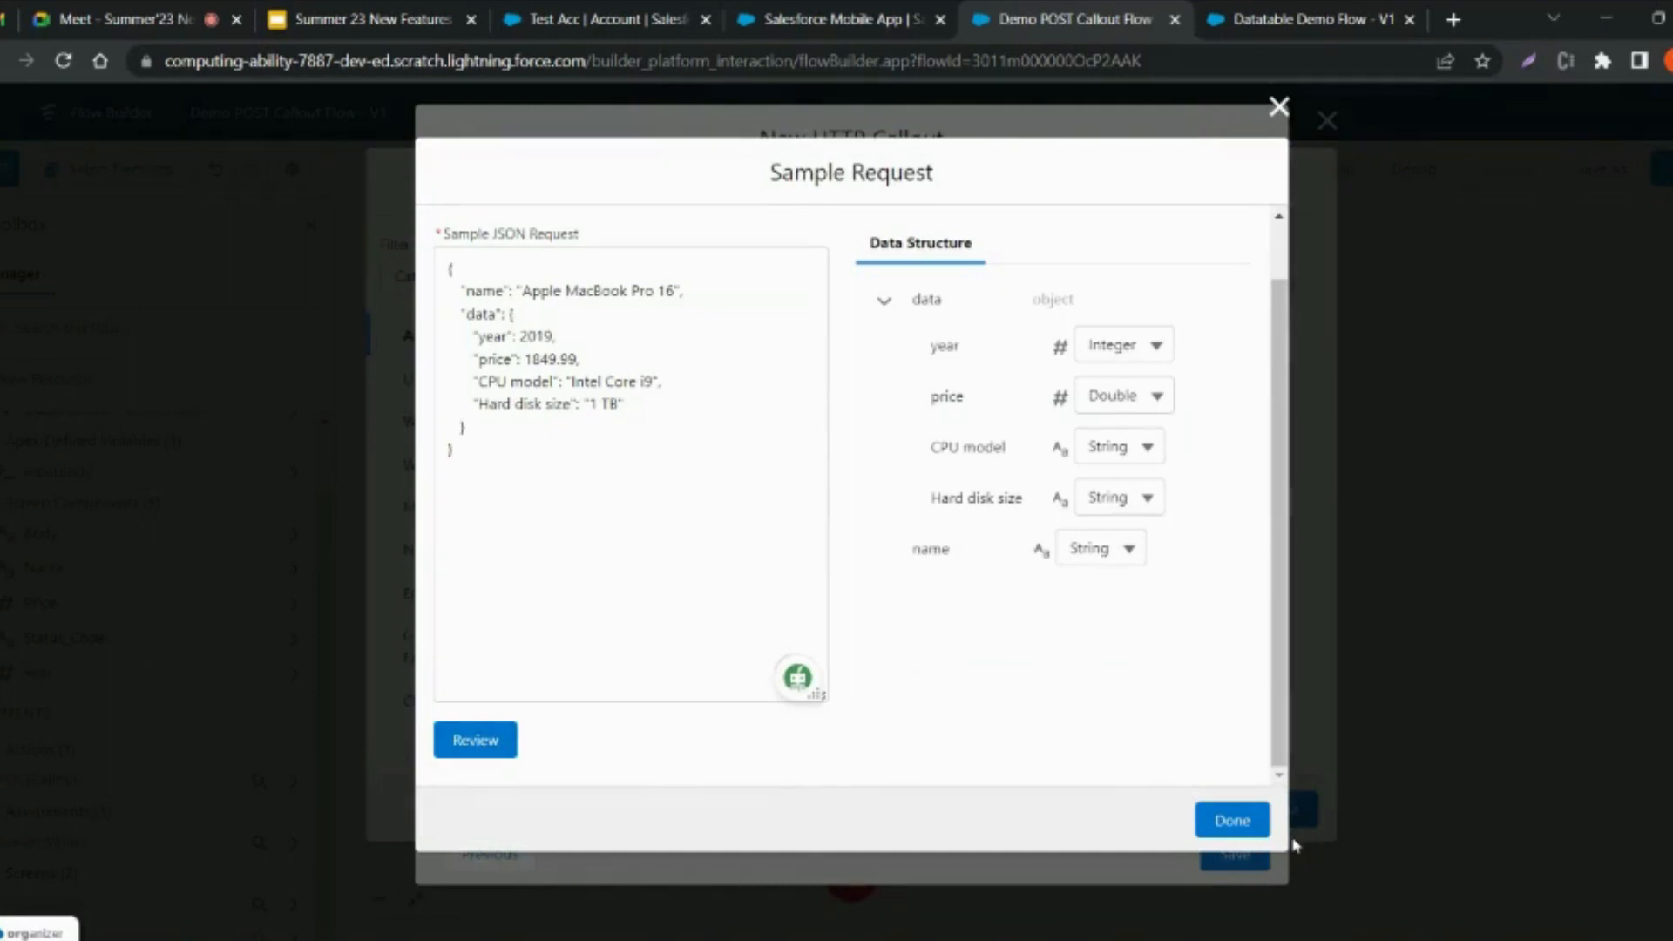
click(1232, 819)
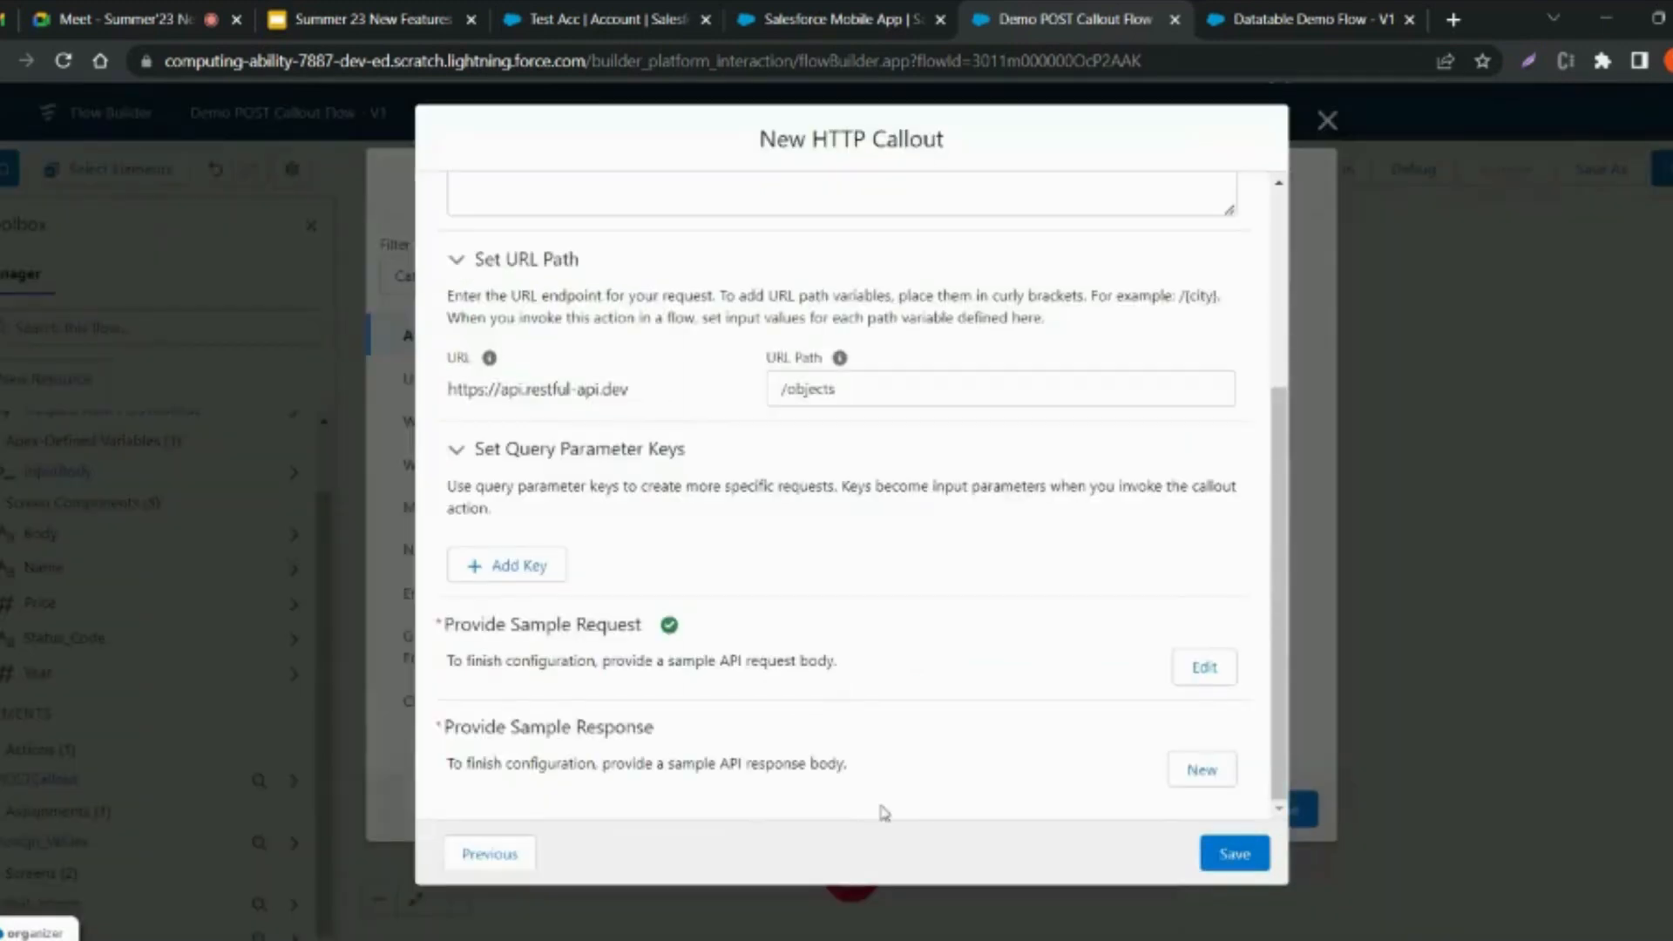
- Start a new sample response, then switch to Notepad and copy the JSON under Response Body
click(1201, 771)
key(alt+Tab)
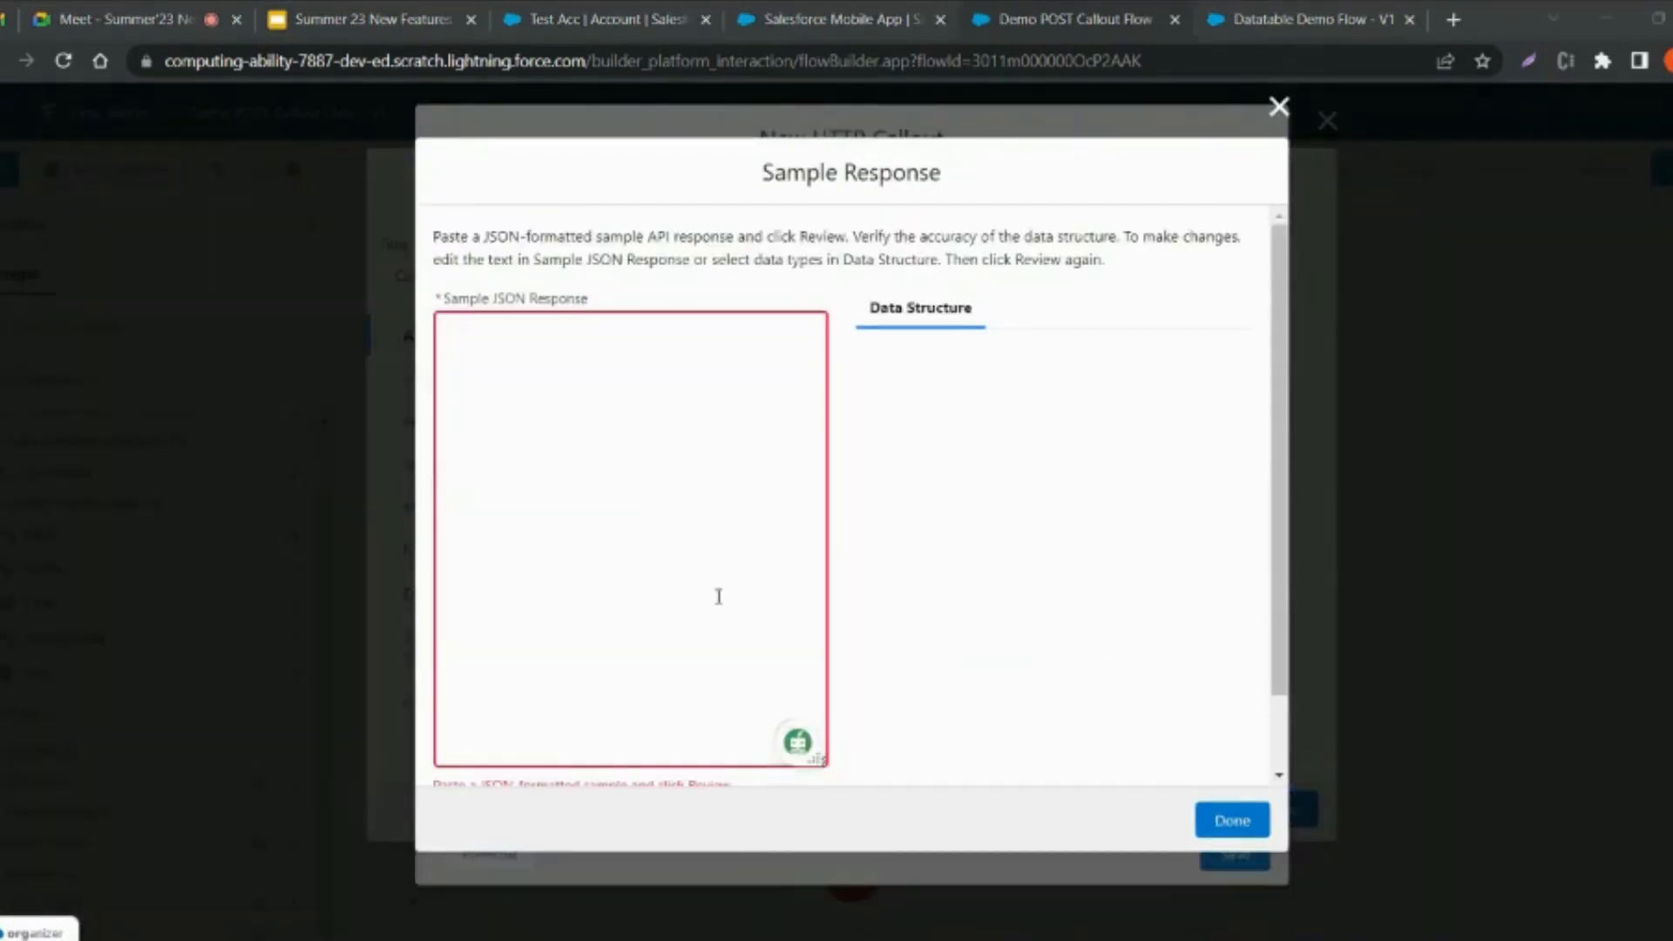
key(alt+Tab)
scroll(147, 459, down, 1)
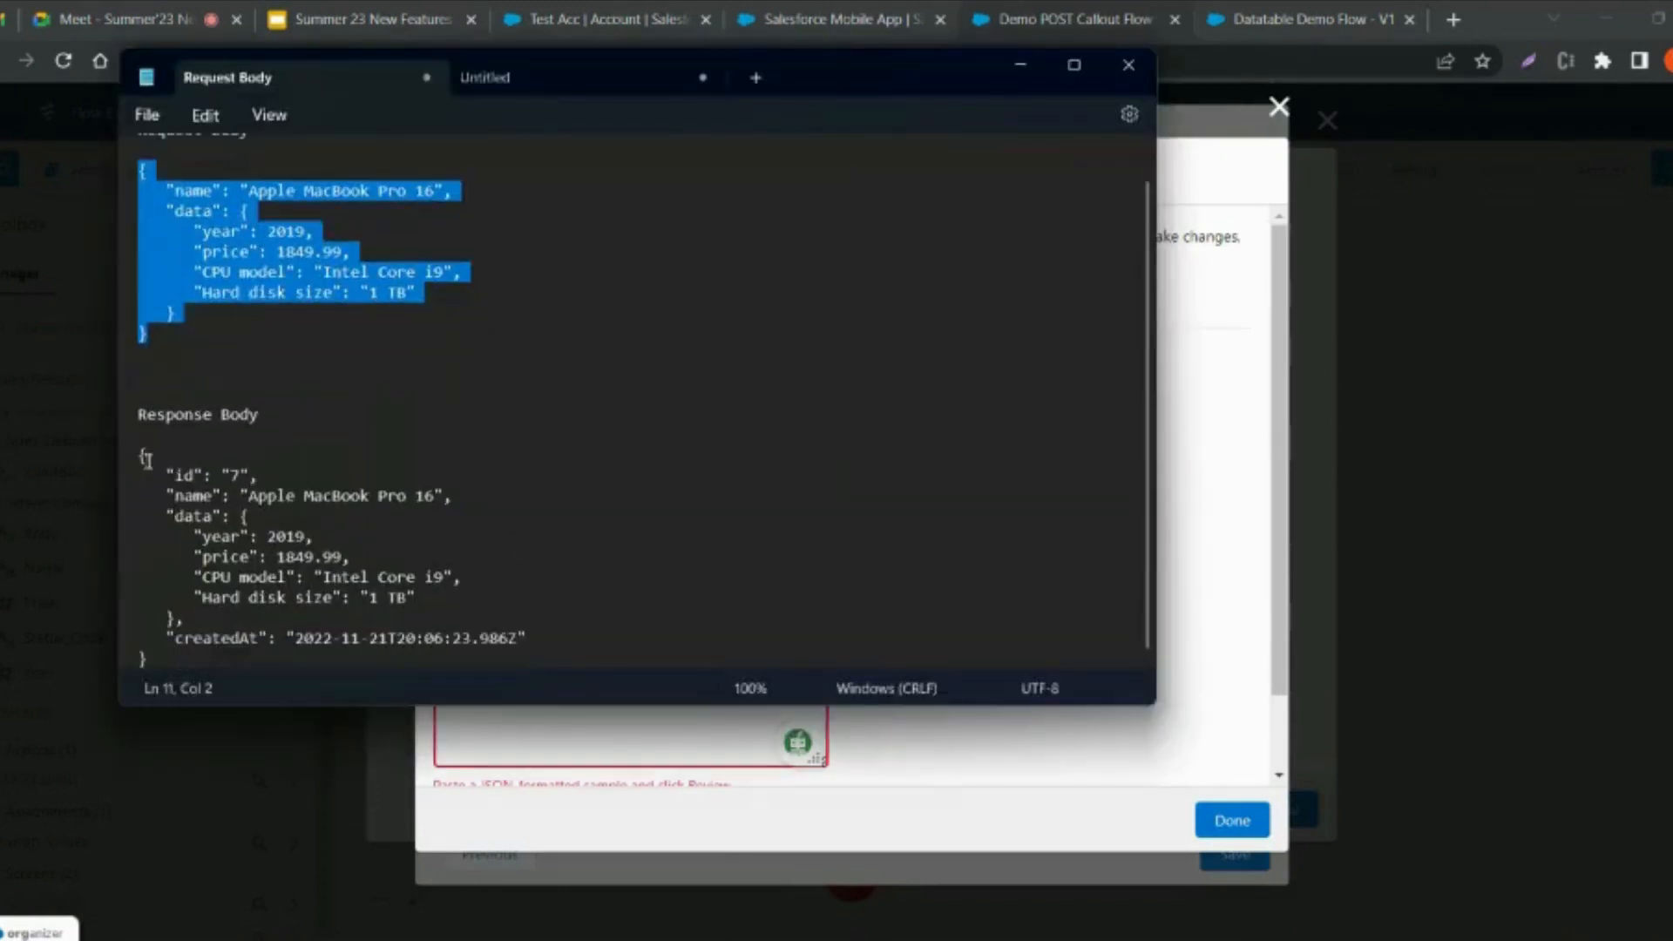
drag(146, 460, 536, 659)
key(ctrl+c)
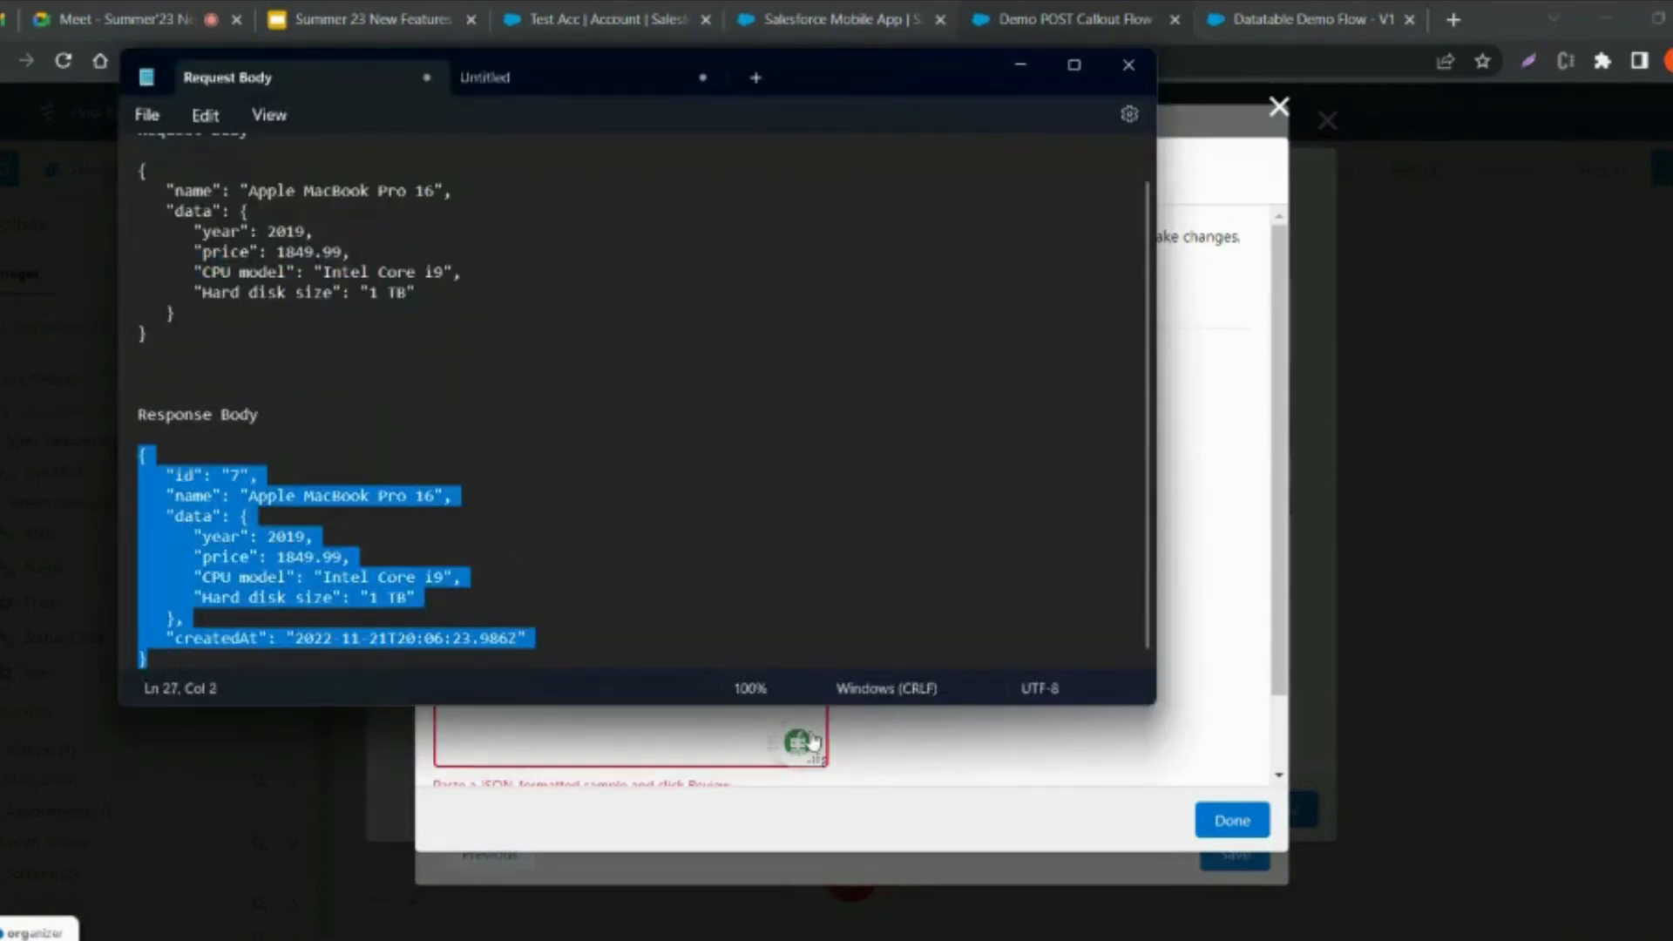
- Paste the copied JSON as the sample response, review and accept its data structure, and save the HTTP callout
click(629, 736)
key(ctrl+v)
scroll(841, 692, down, 1)
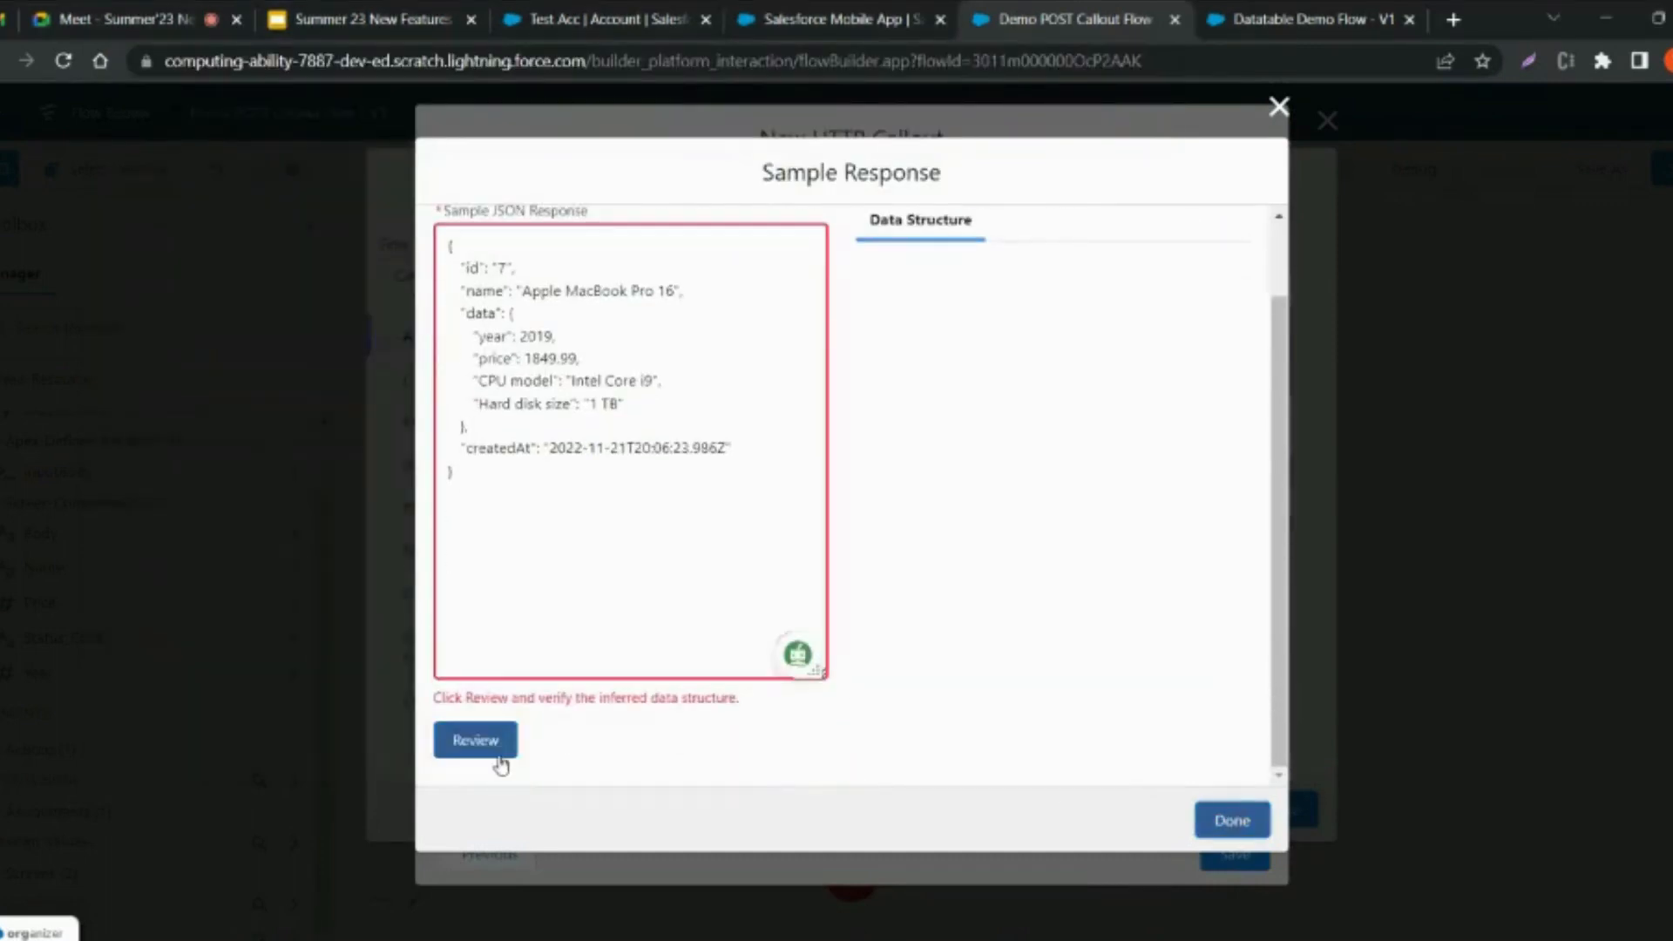
click(500, 754)
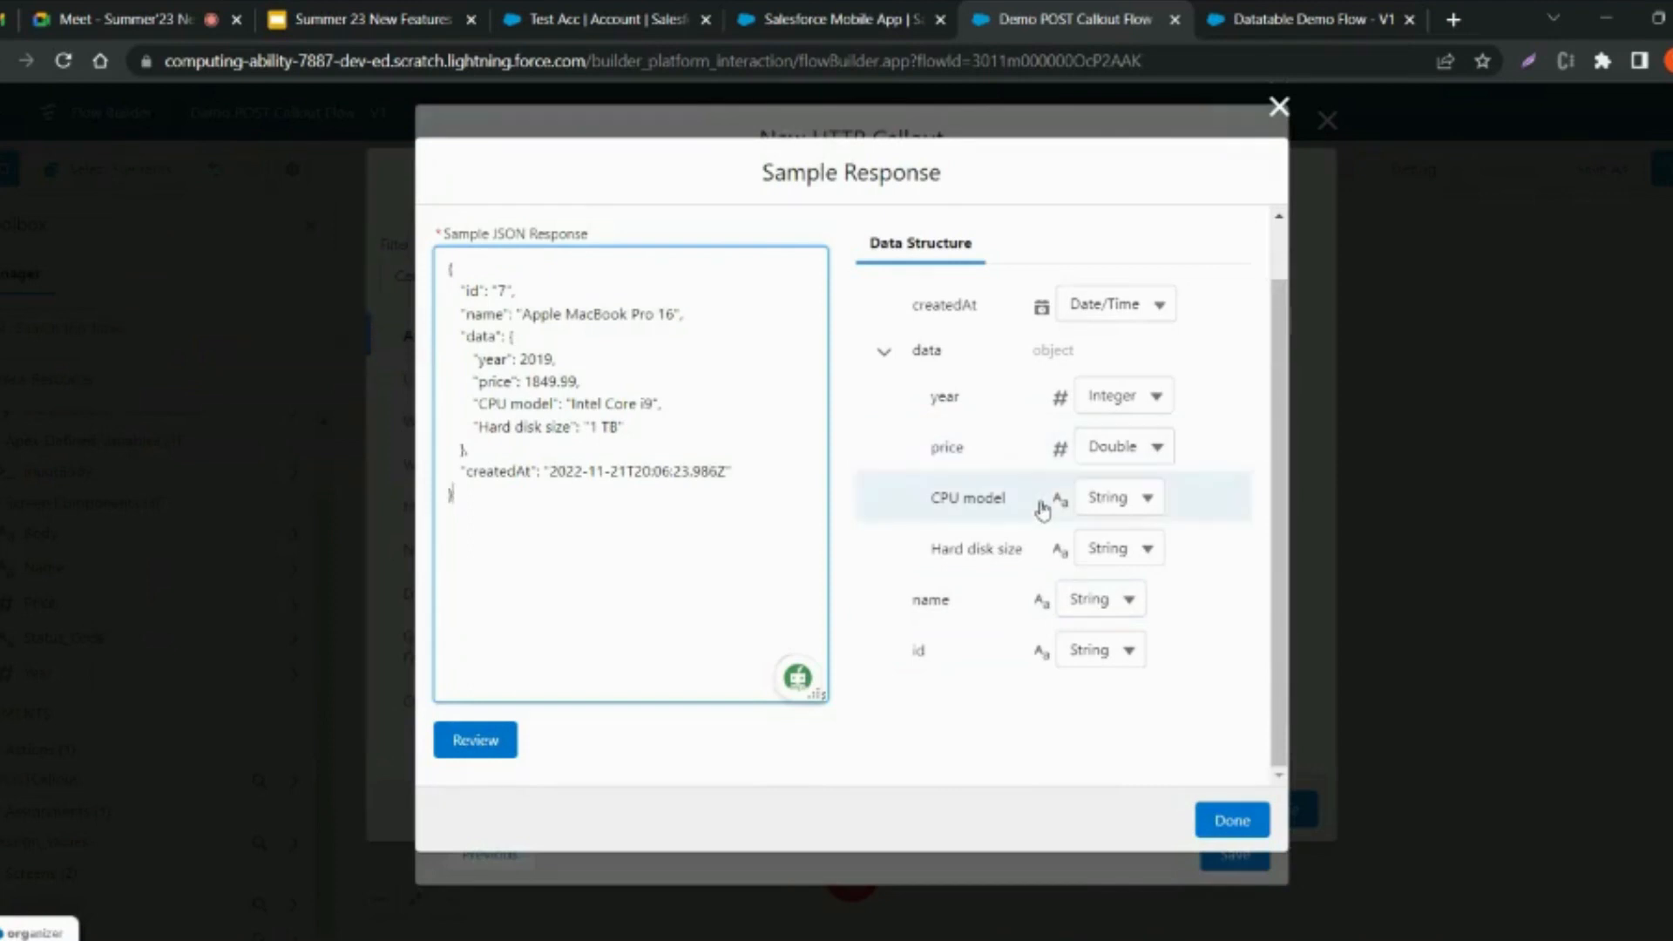
click(1211, 817)
click(1224, 852)
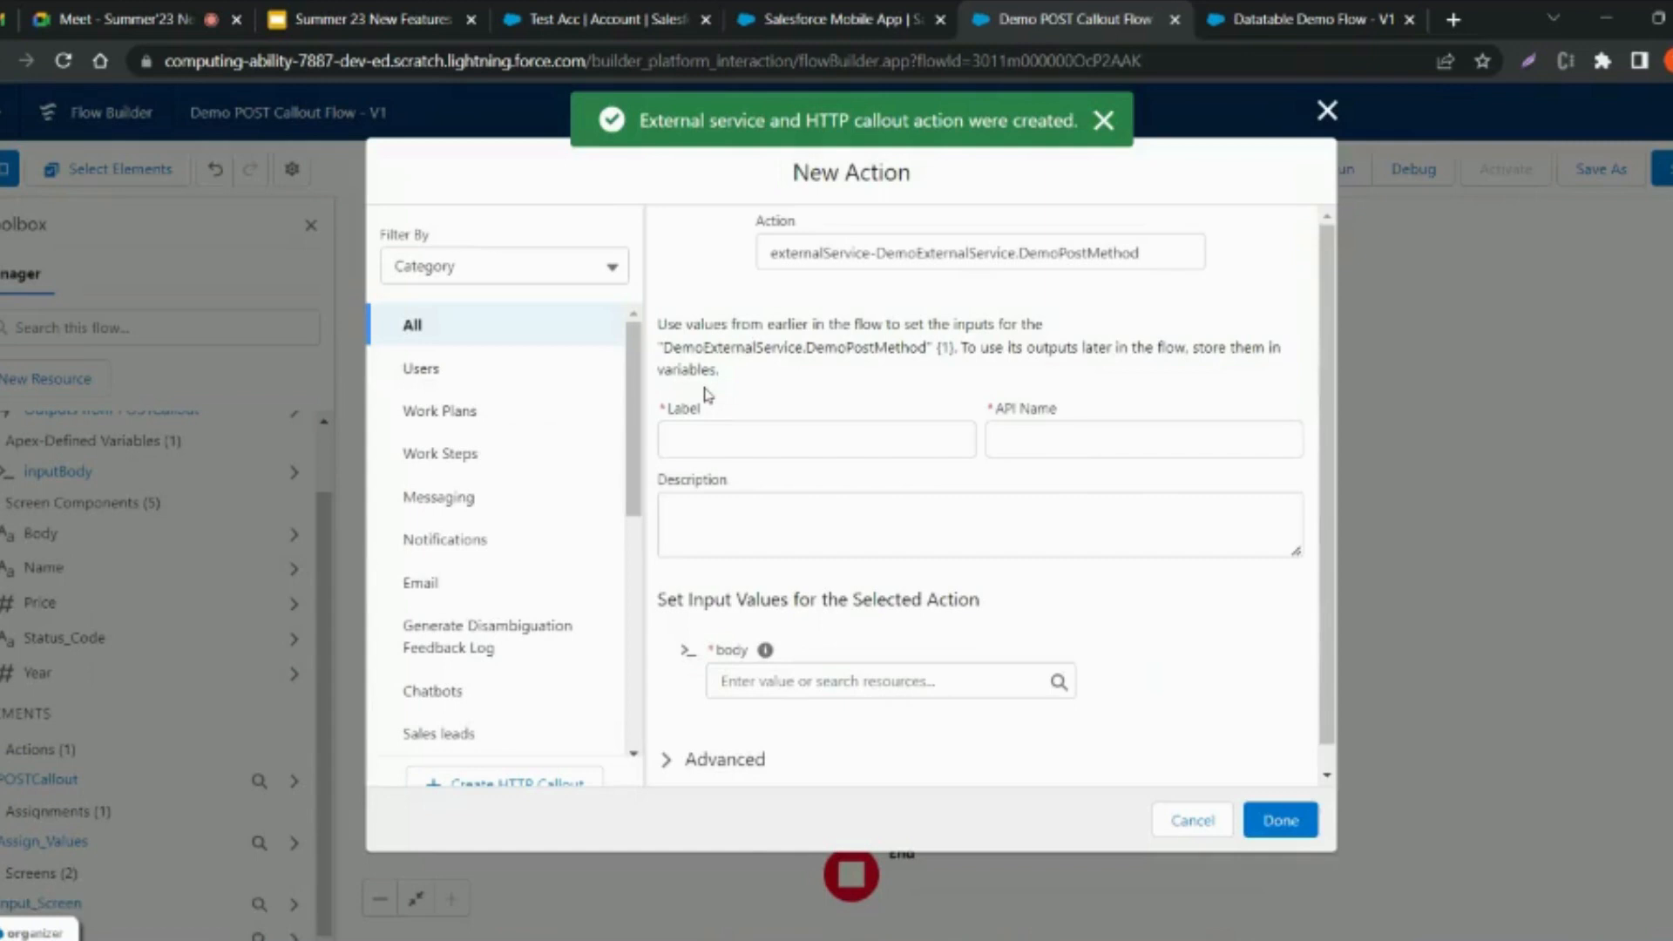
- Label the new action Post Callout with the API name Post_Callout
click(744, 438)
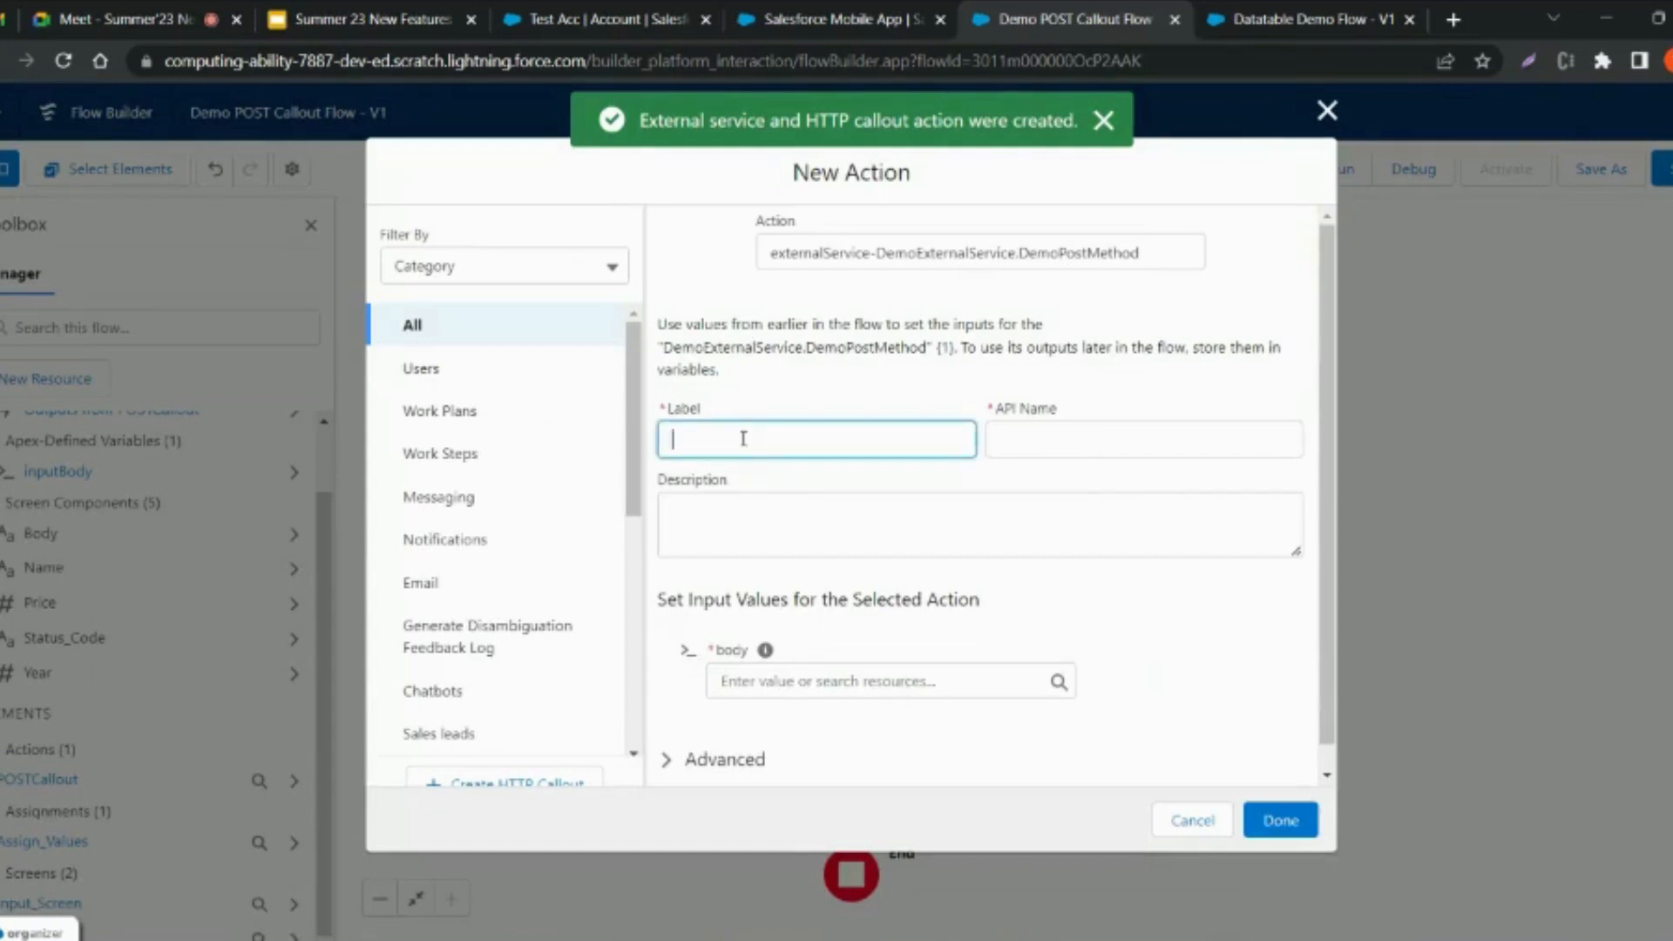
text(Post)
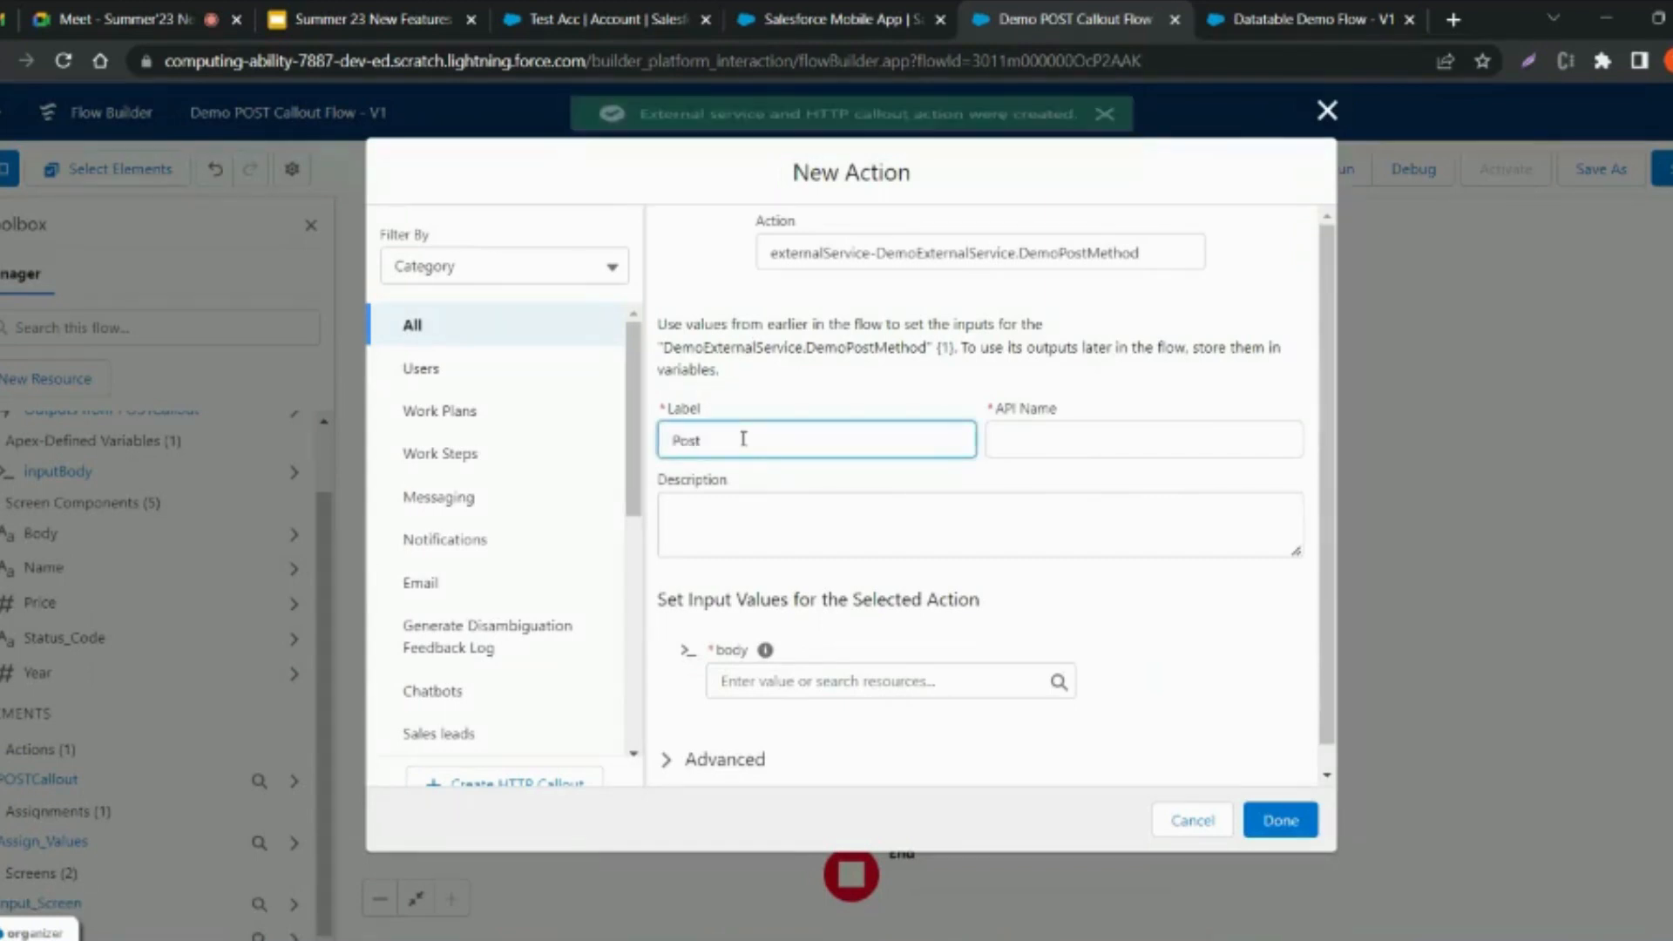
text( Callo)
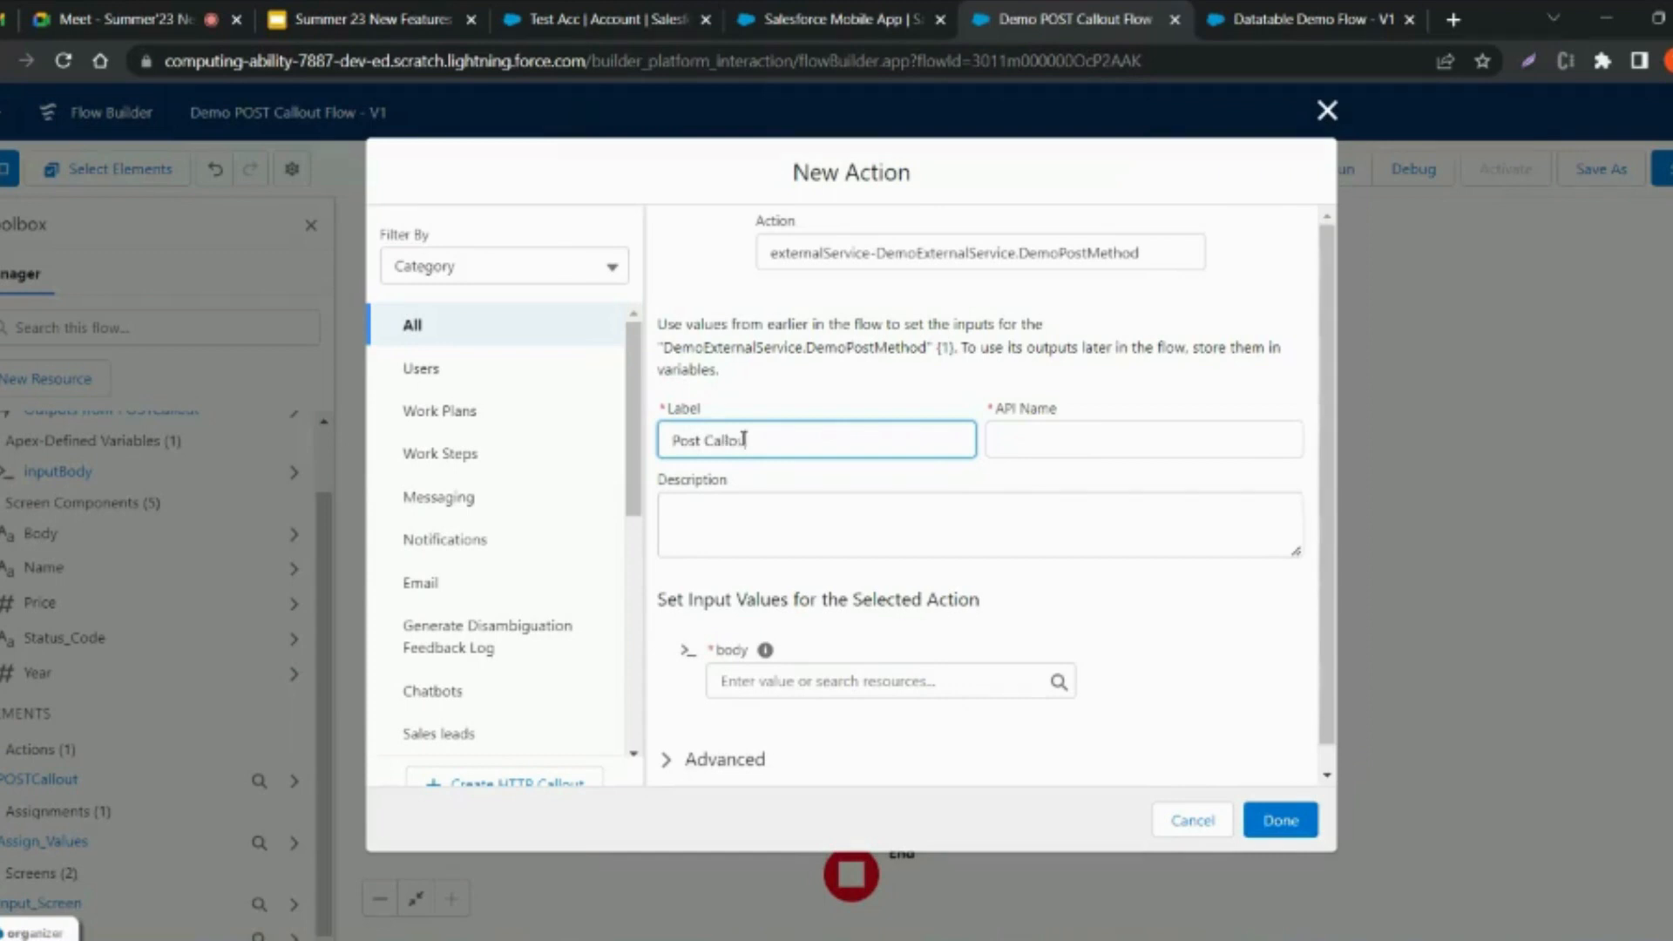
text(ut)
click(962, 603)
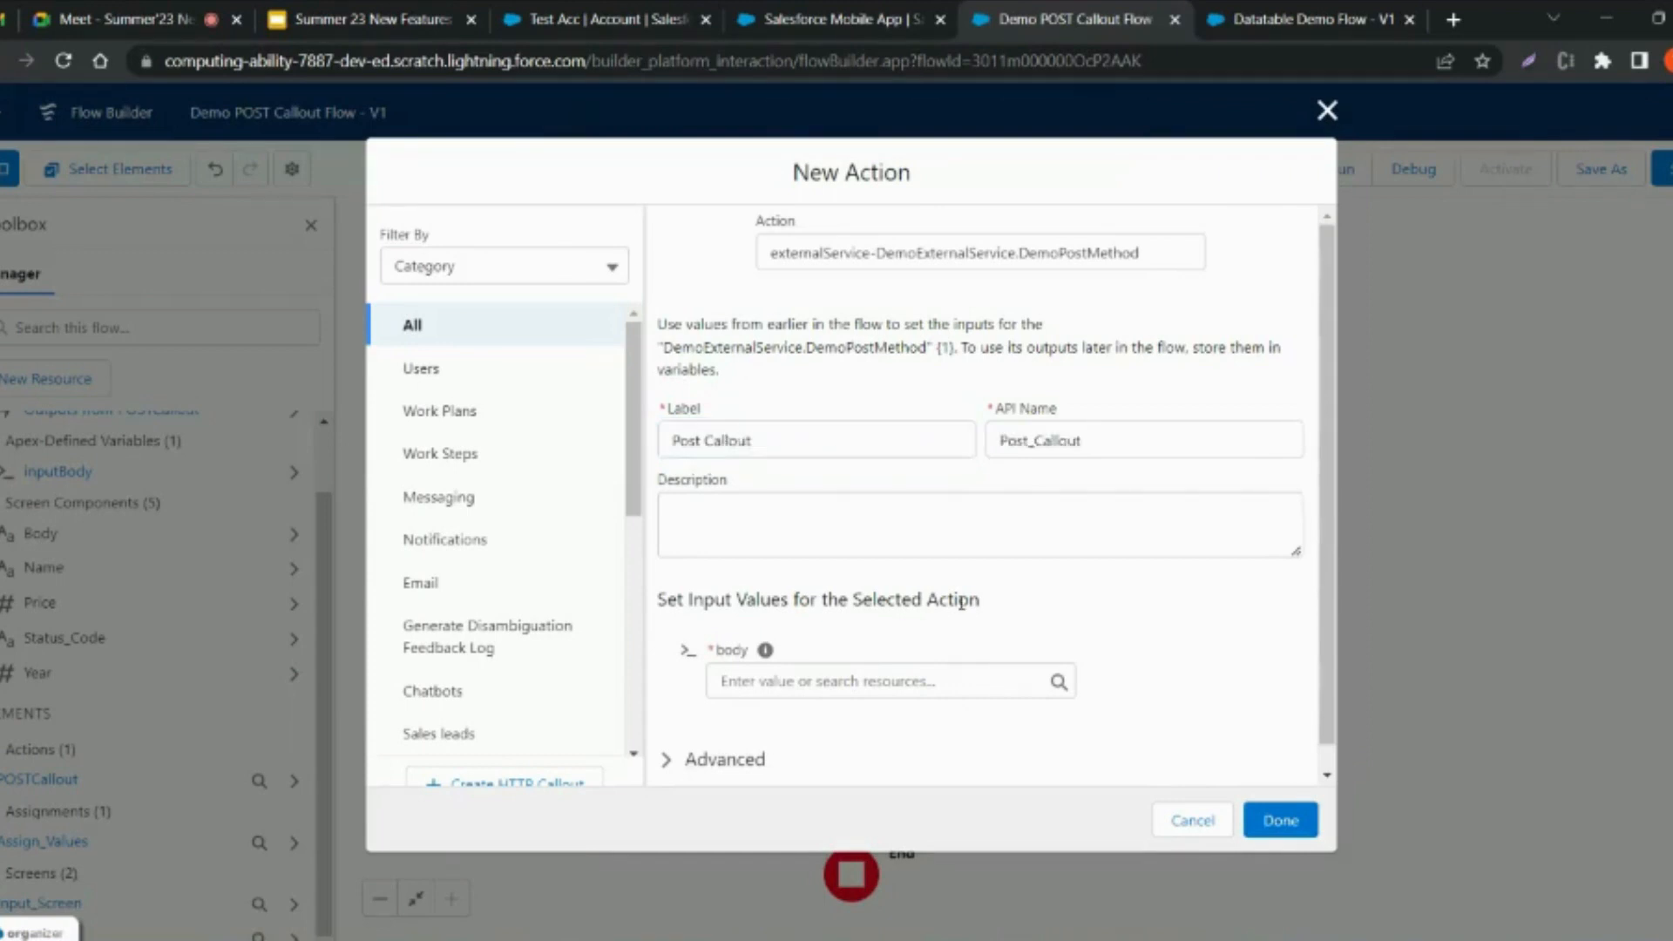
scroll(801, 656, down, 1)
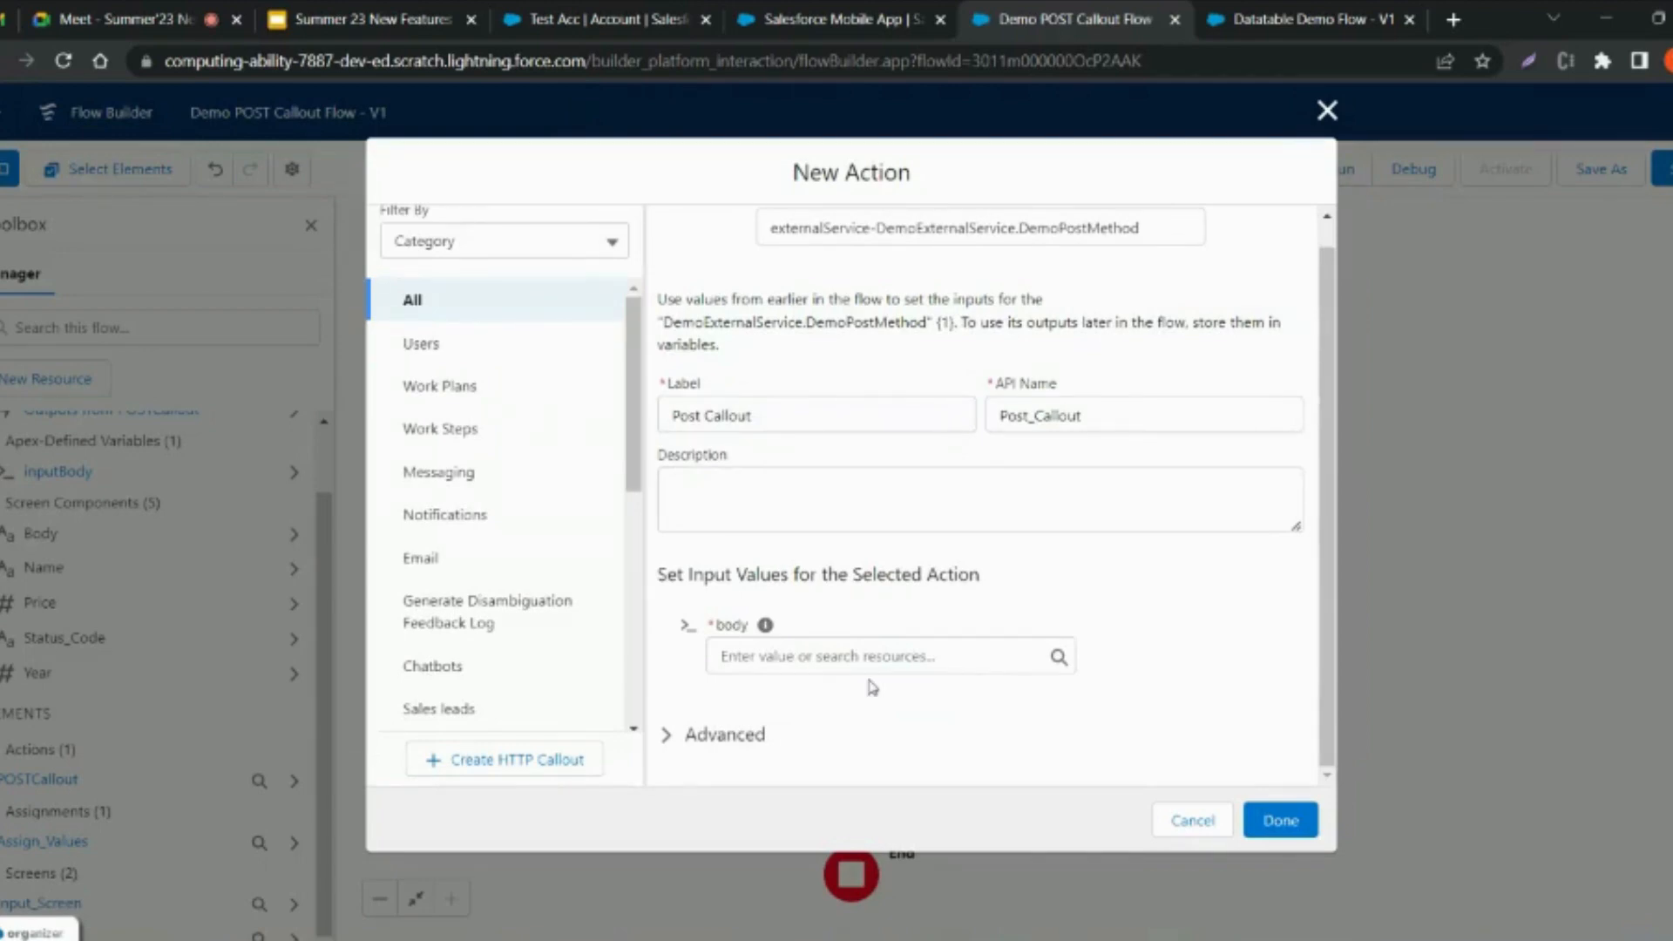
- Cancel the new action and start a new variable resource with API name input and data type Apex-Defined
click(1192, 820)
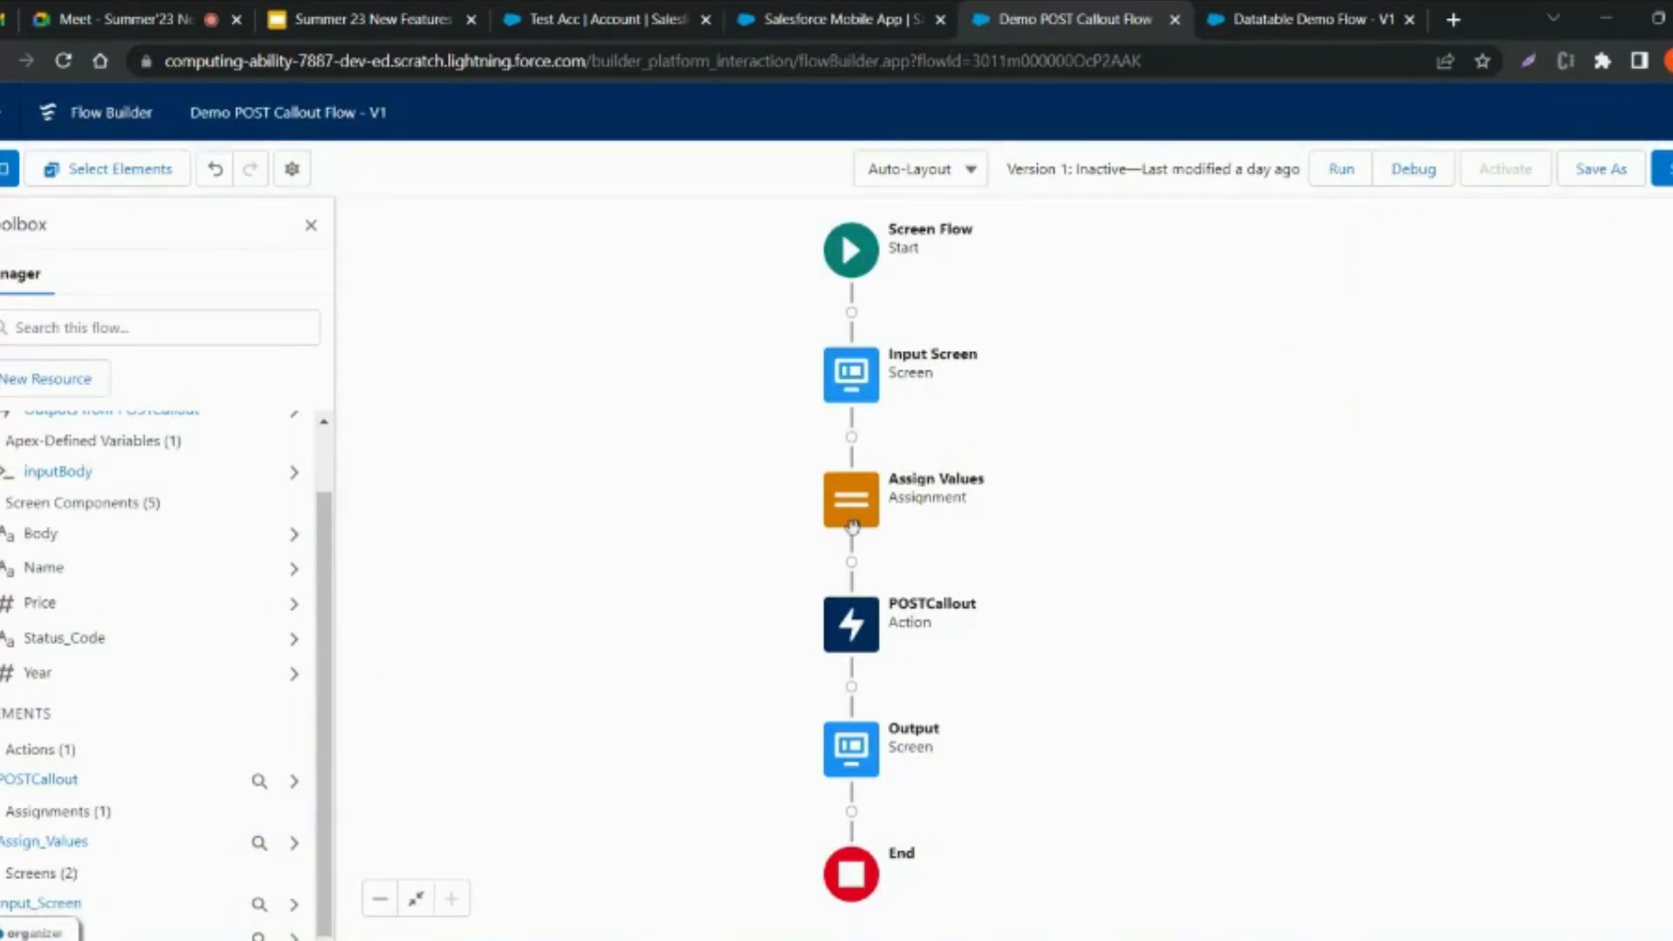
click(48, 383)
click(551, 427)
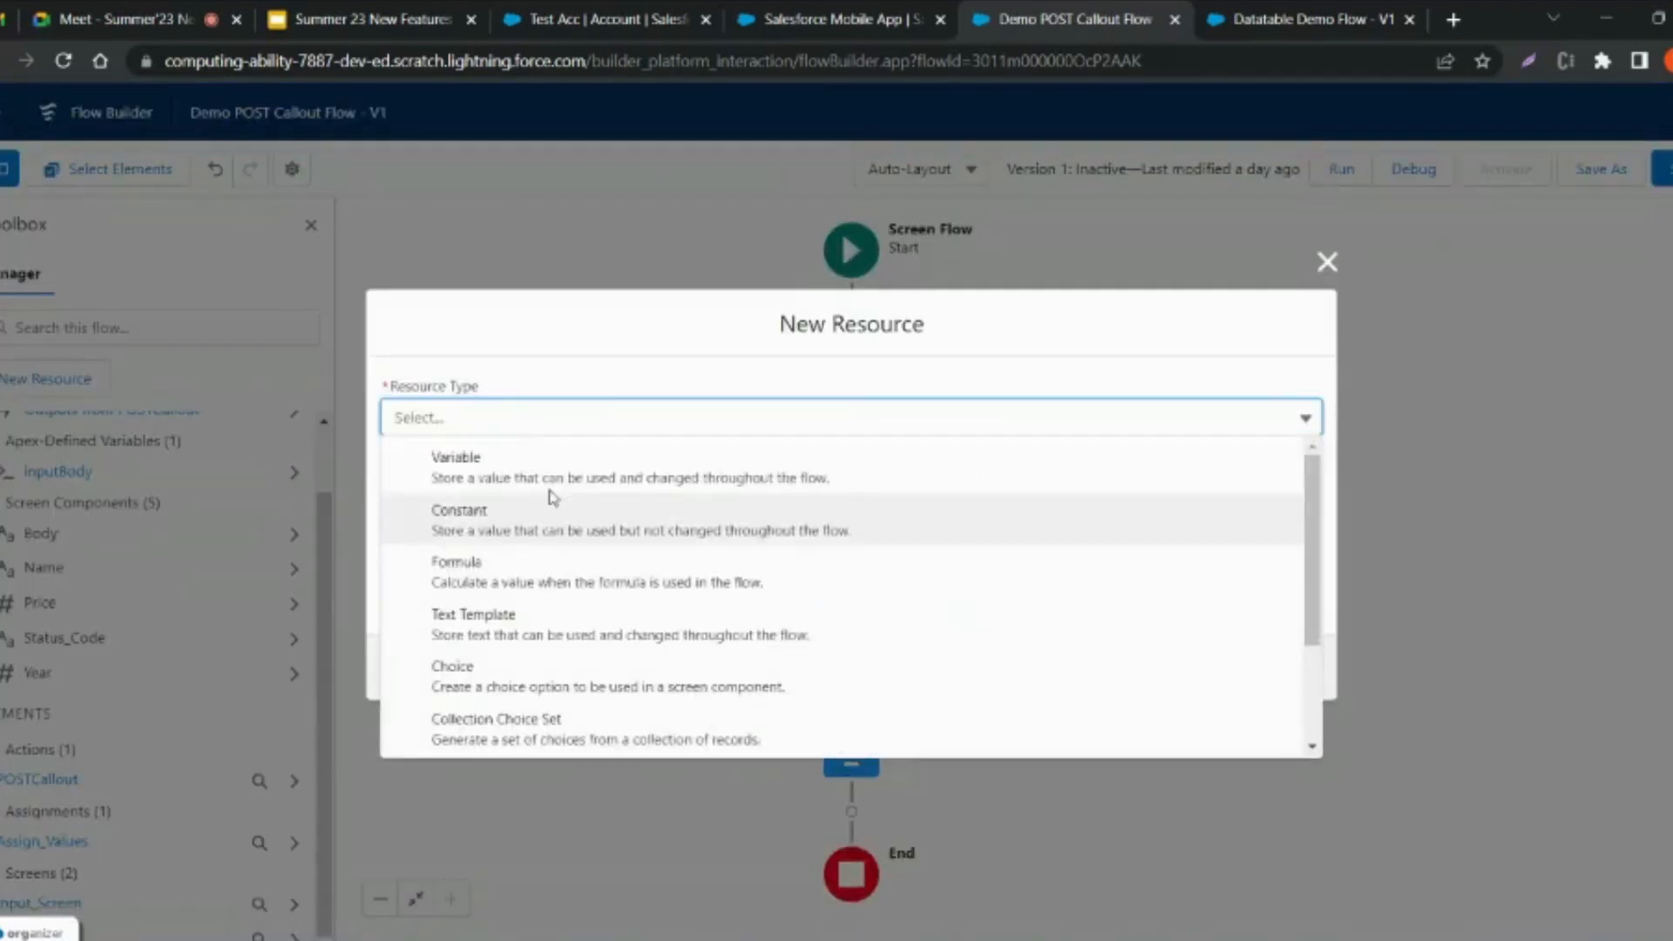
click(488, 468)
click(484, 462)
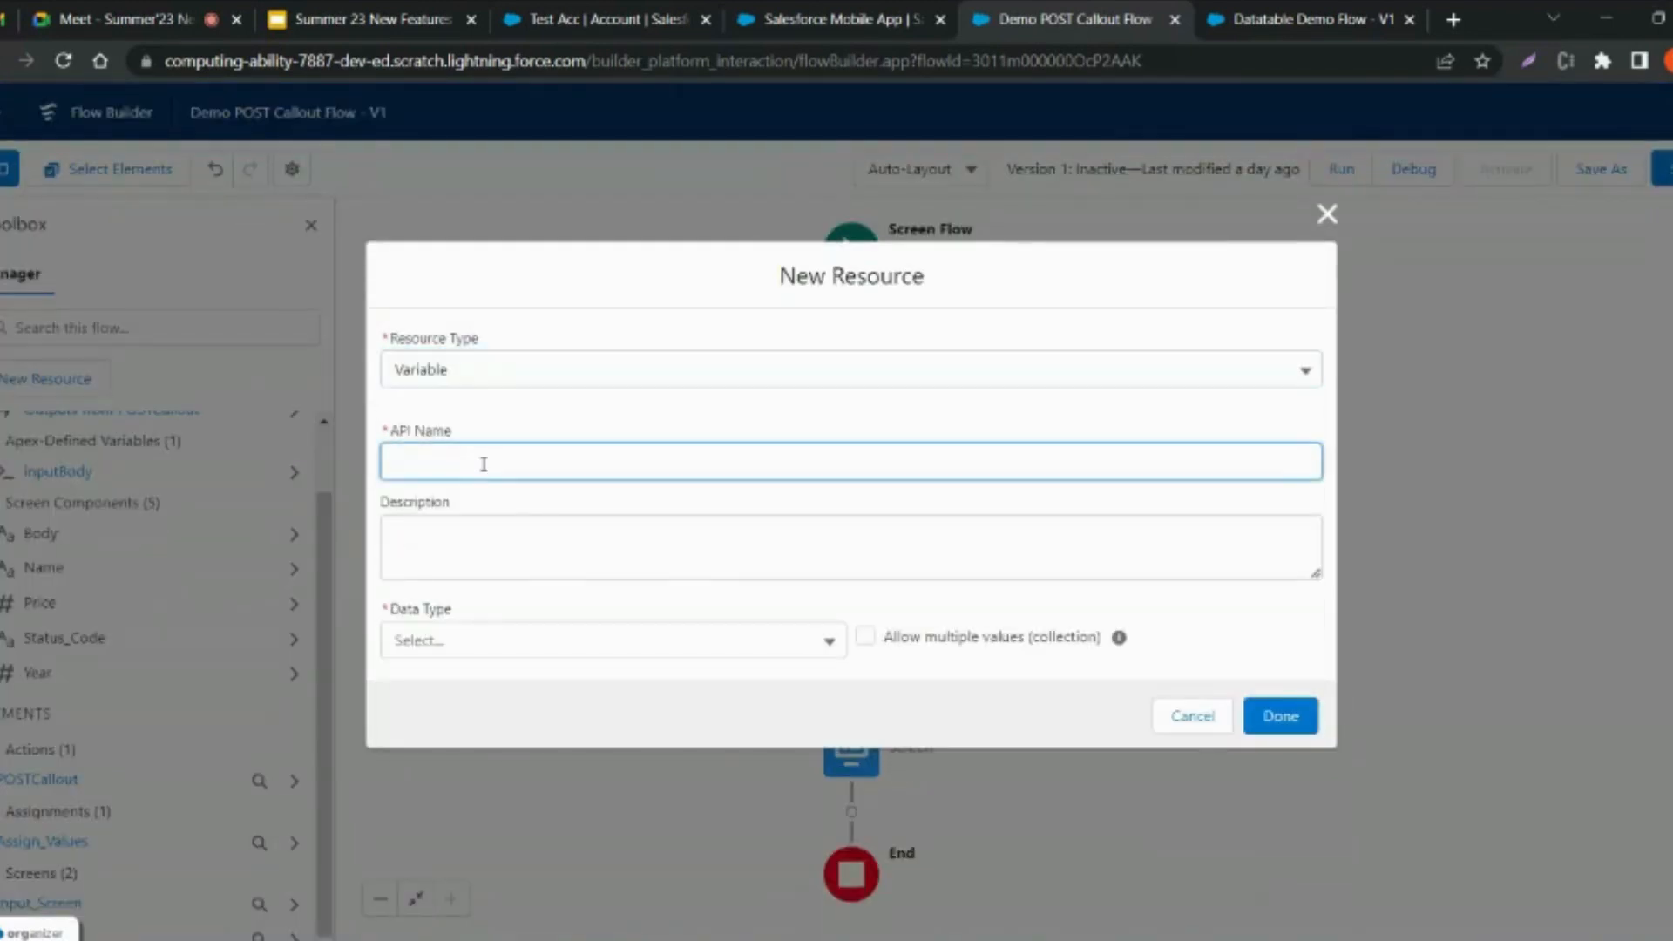
text(input)
click(578, 651)
scroll(540, 593, down, 2)
click(511, 599)
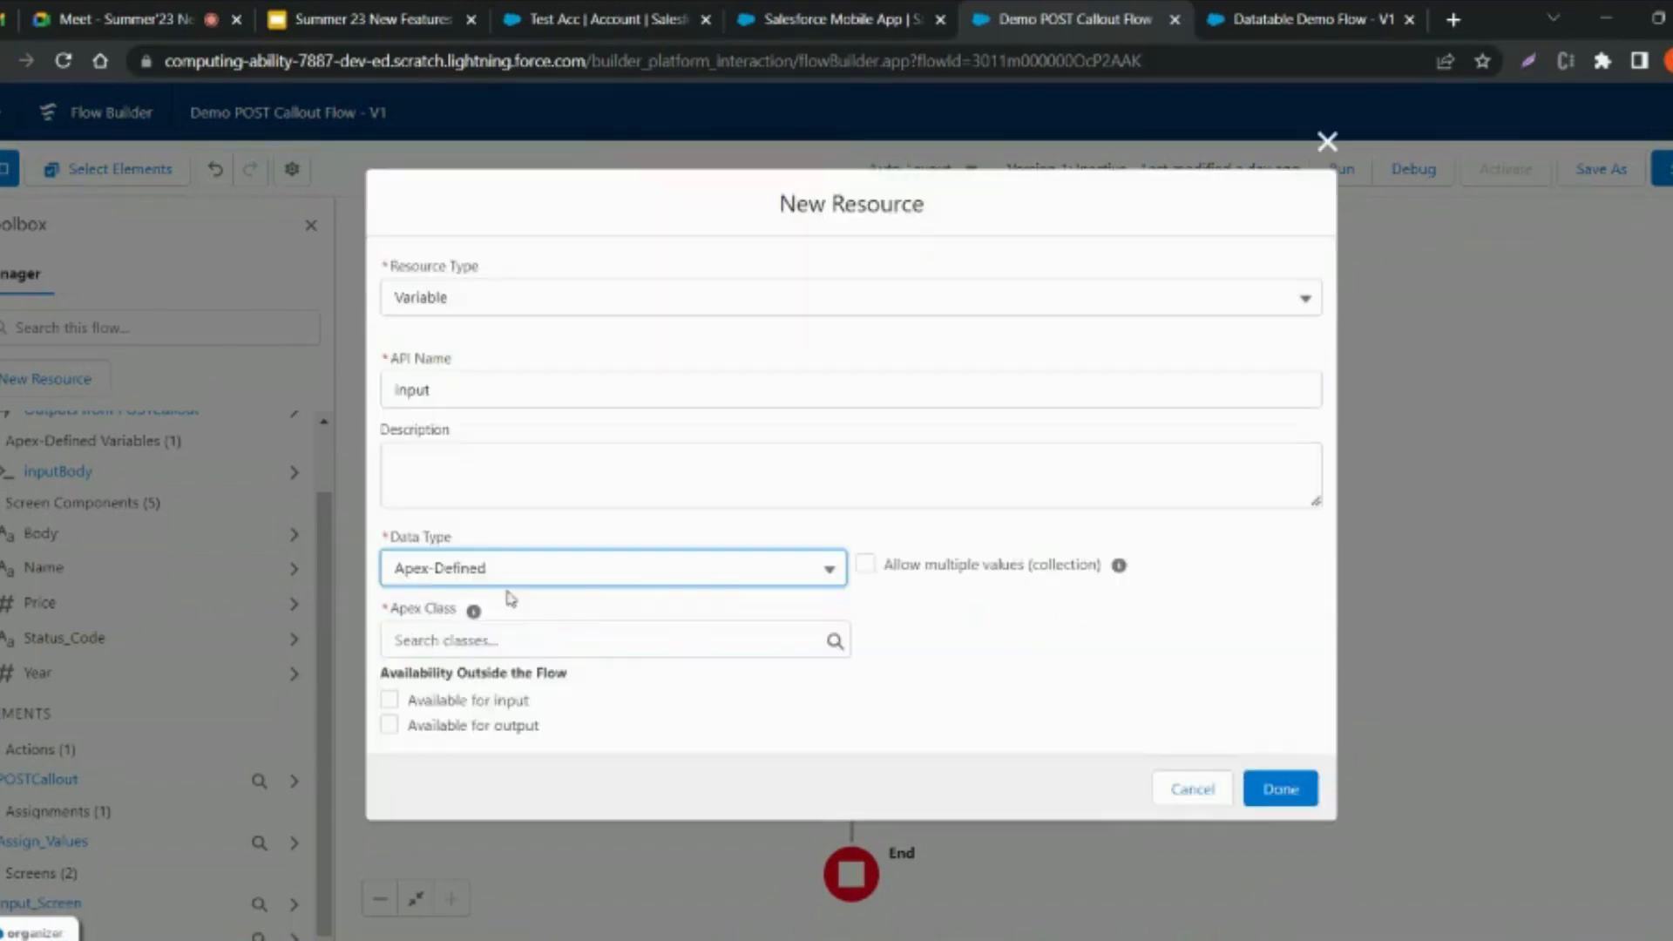
- Assign the first ExternalService__DemoExternalService_DemoPostMethod_IN class to the variable, make it available for input, and save it
click(606, 645)
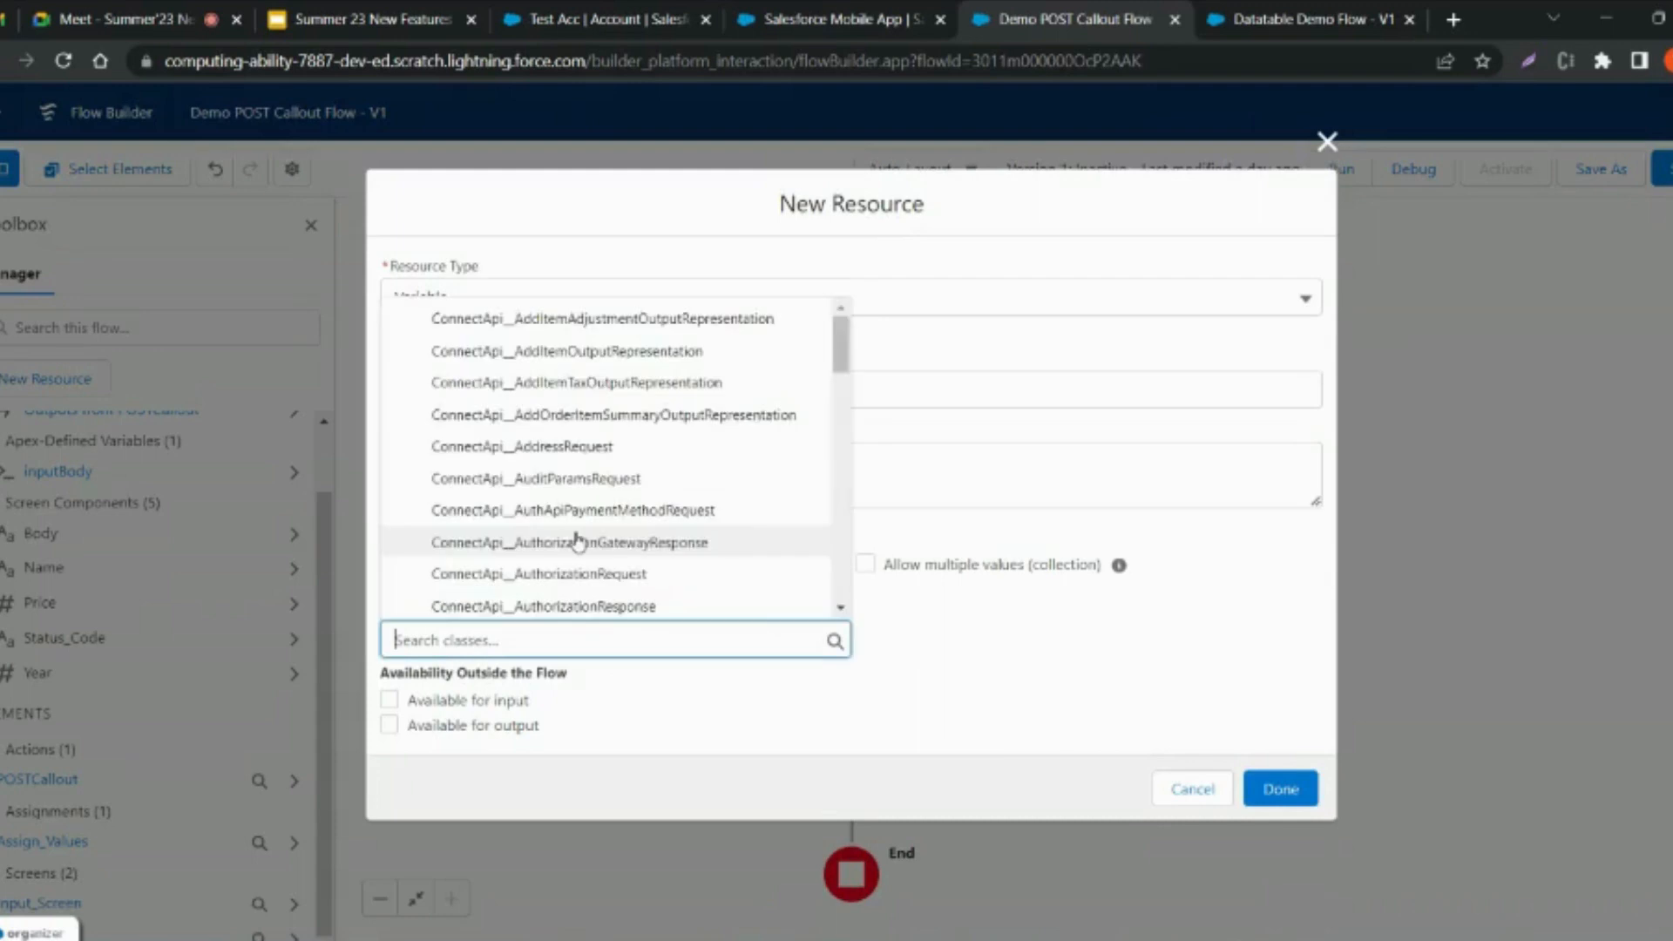
scroll(584, 523, down, 15)
scroll(585, 514, down, 10)
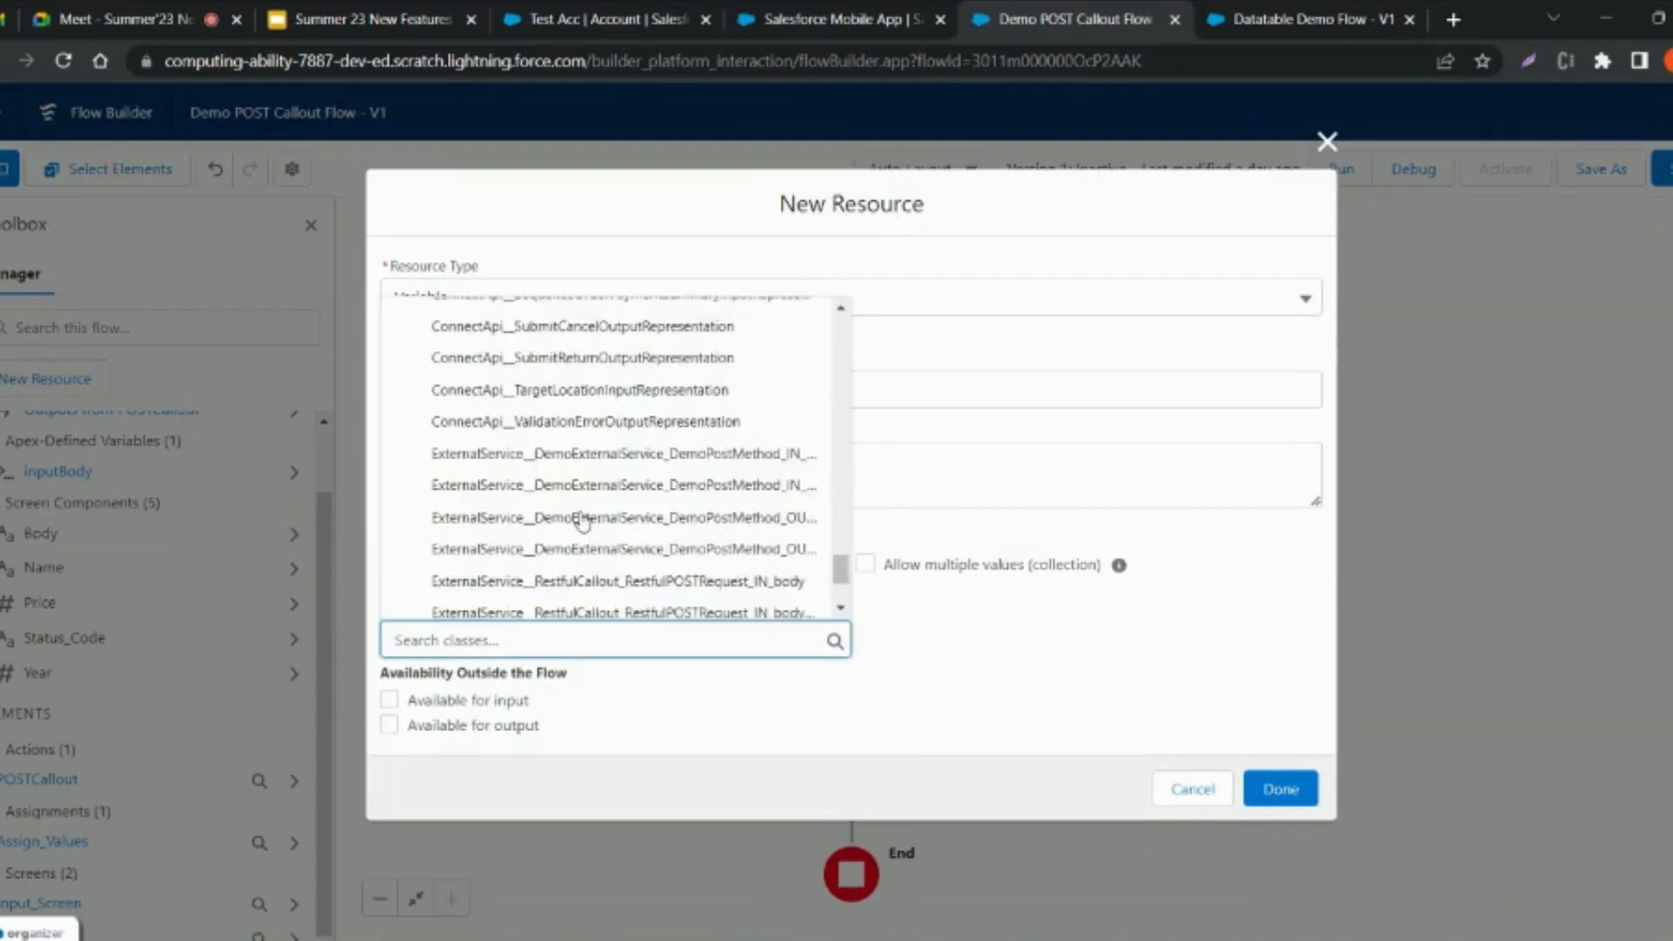
scroll(589, 505, up, 3)
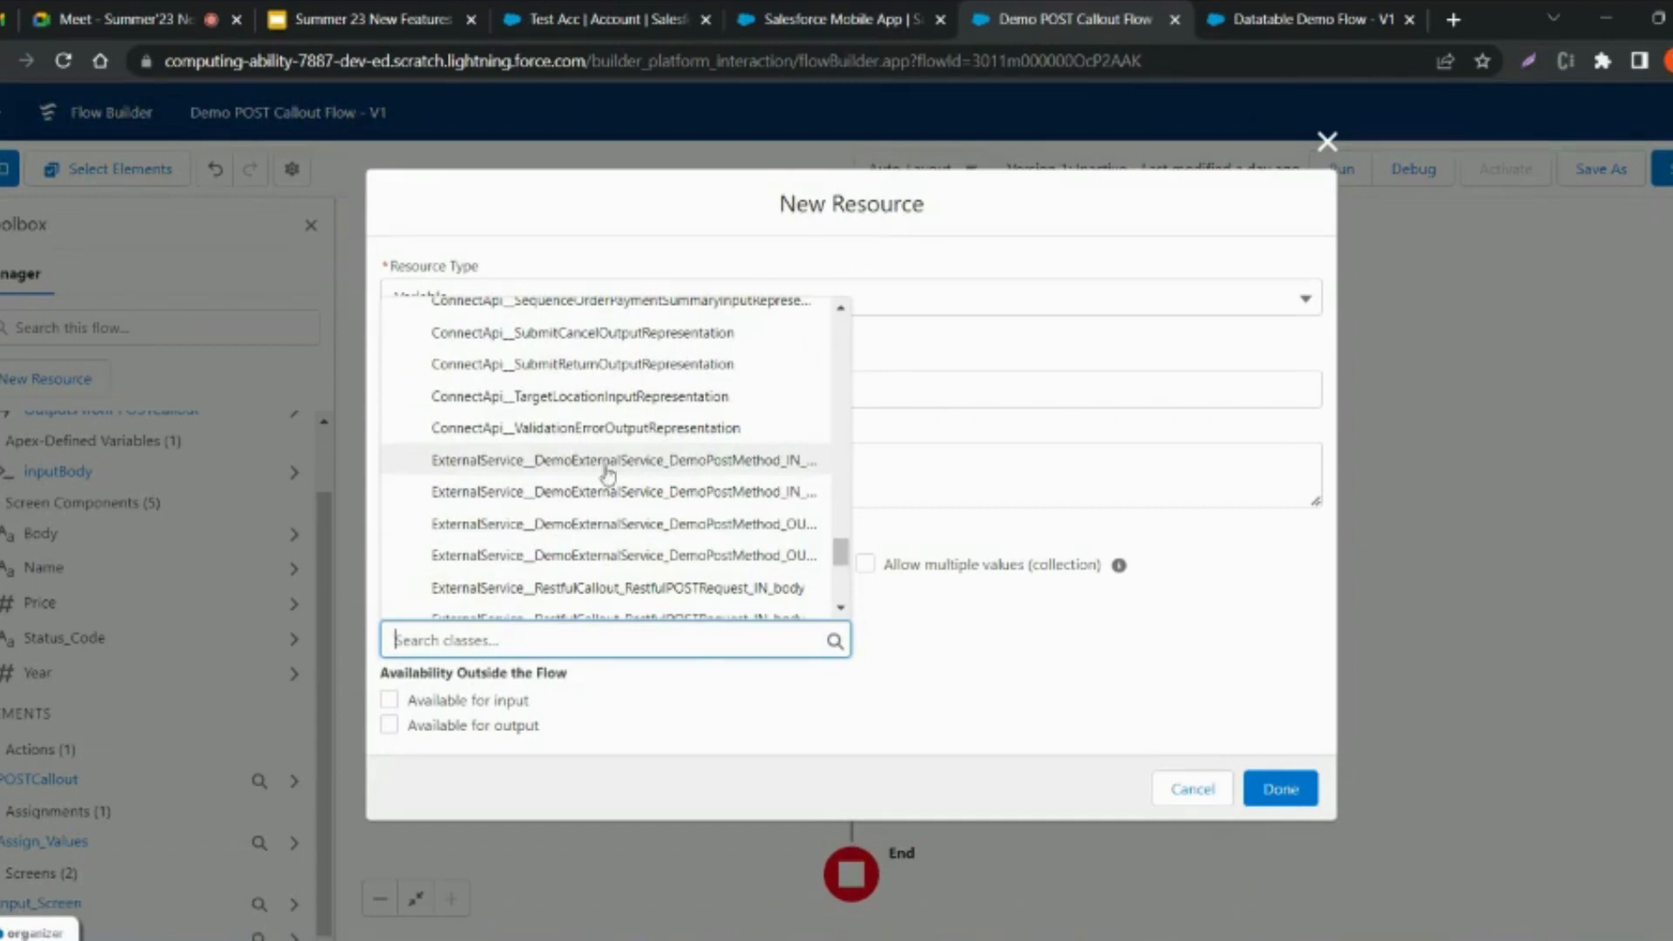
click(750, 470)
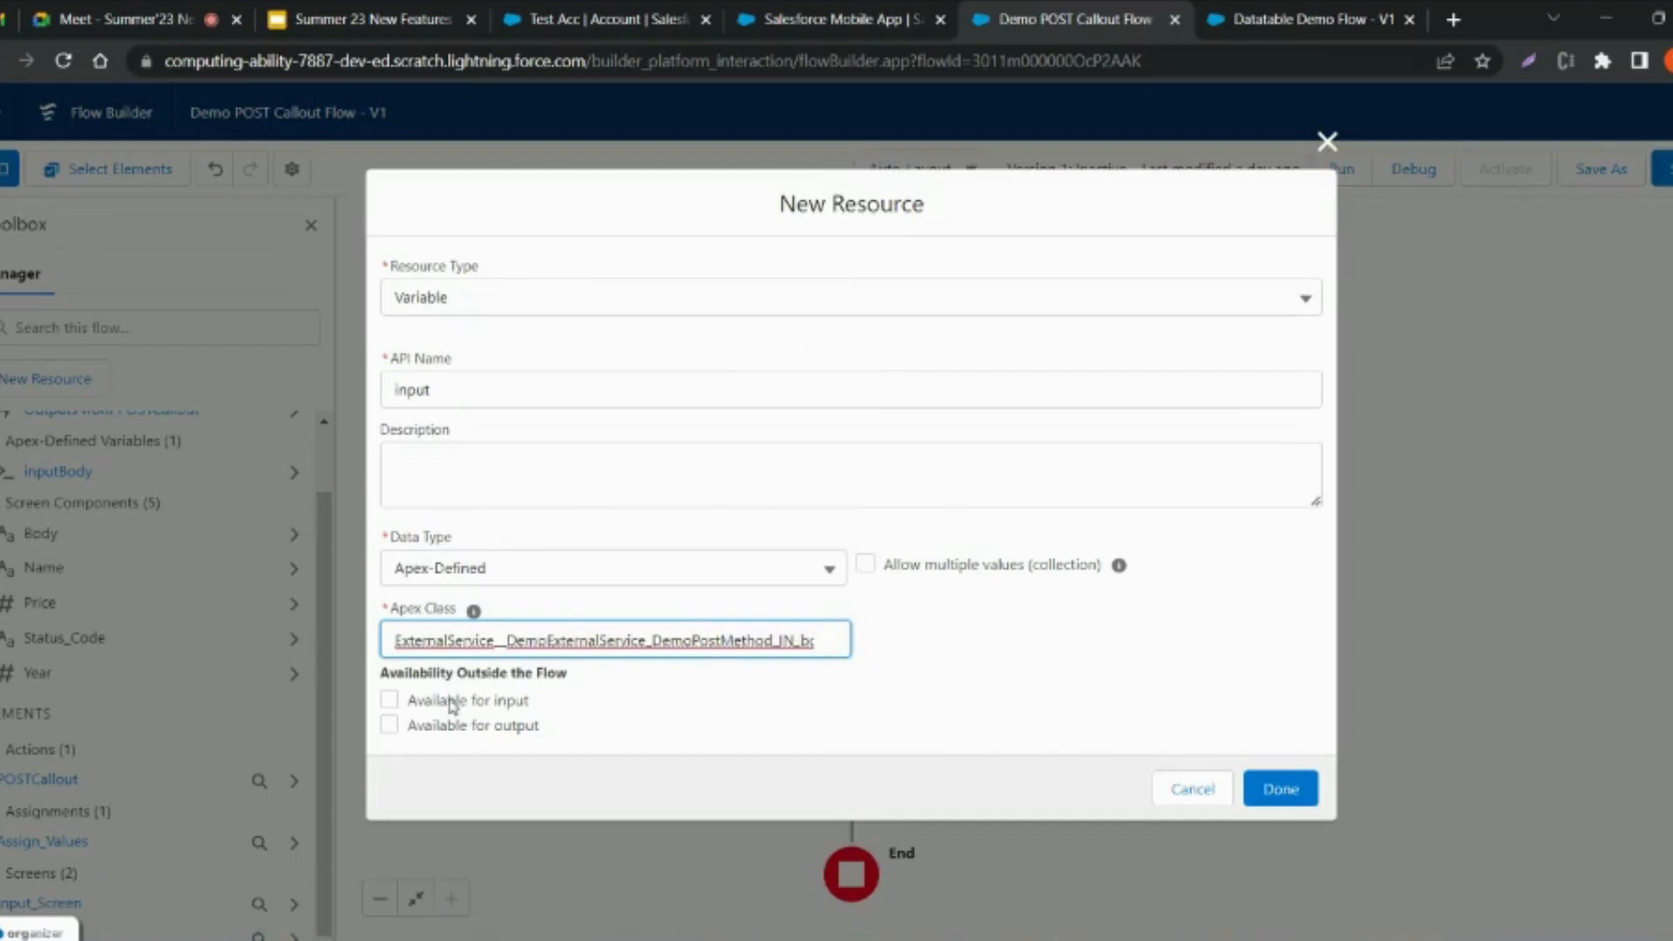
click(389, 701)
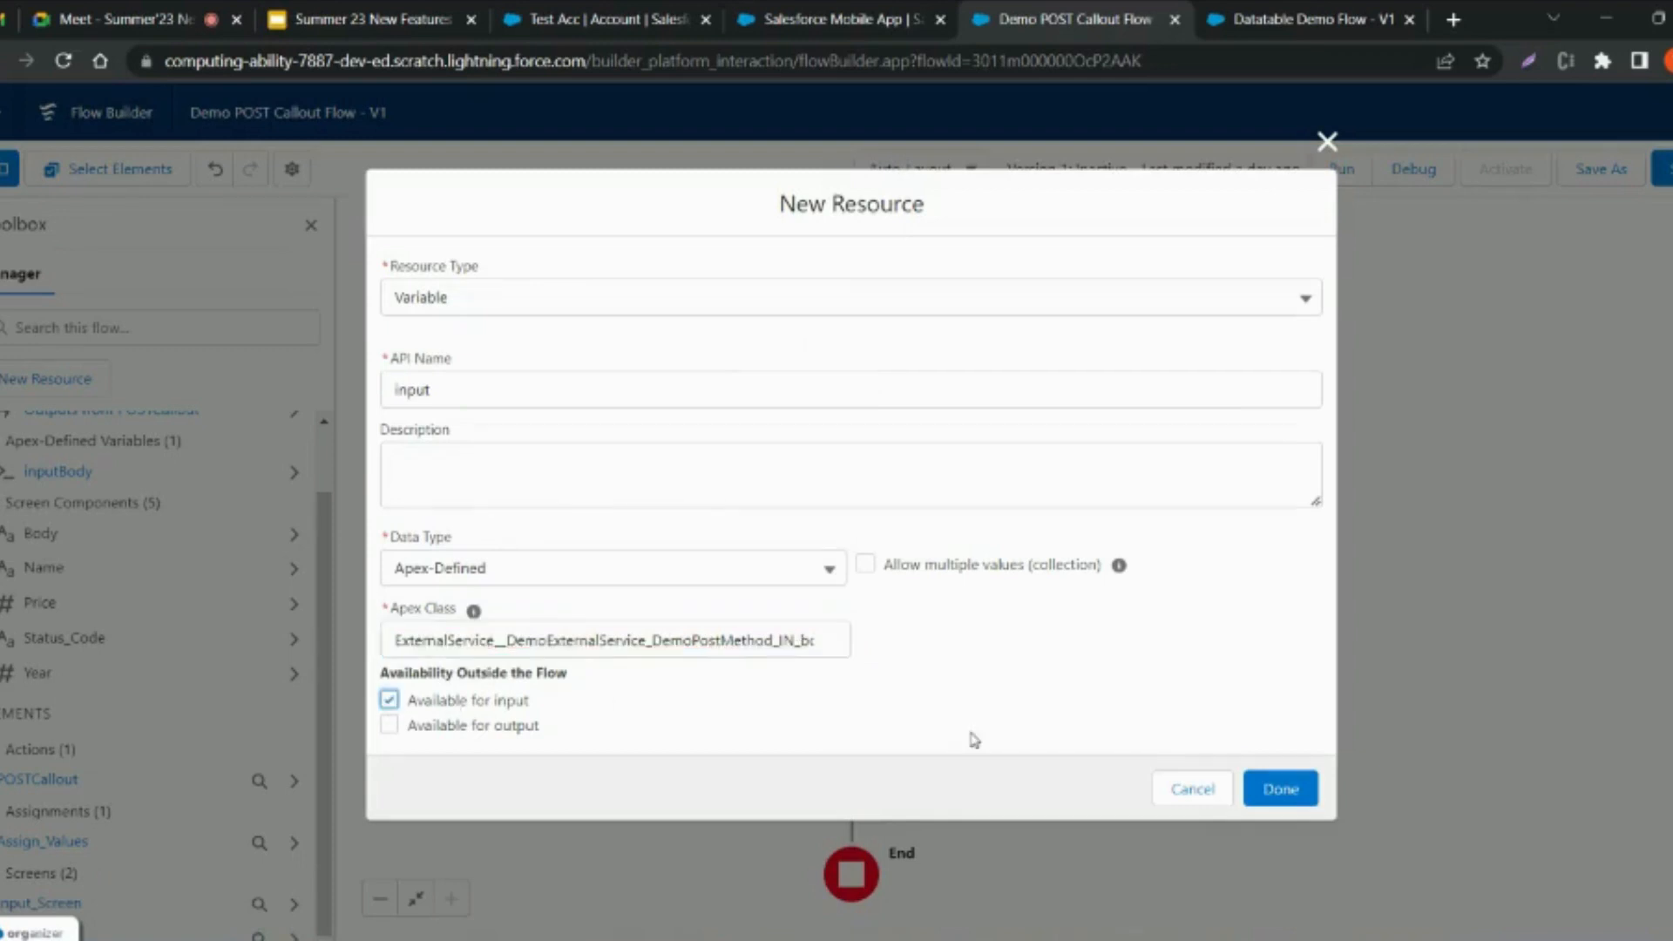
click(1279, 789)
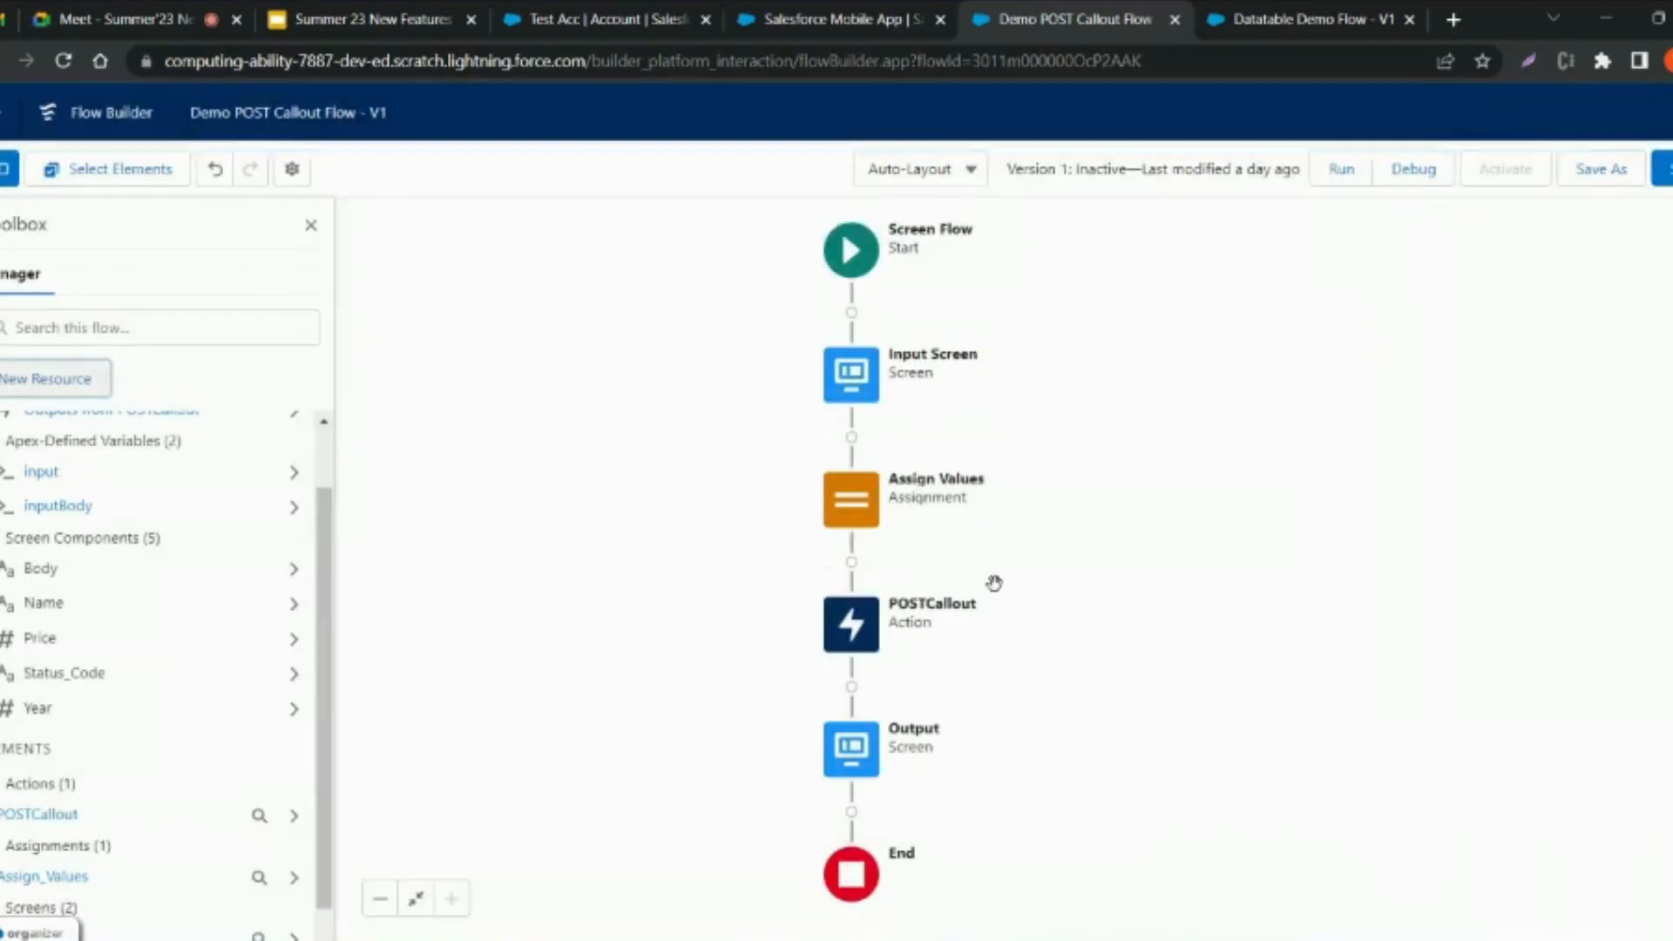
- Review the existing POSTCallout action and the variable values set in the Assign Values assignment
click(871, 625)
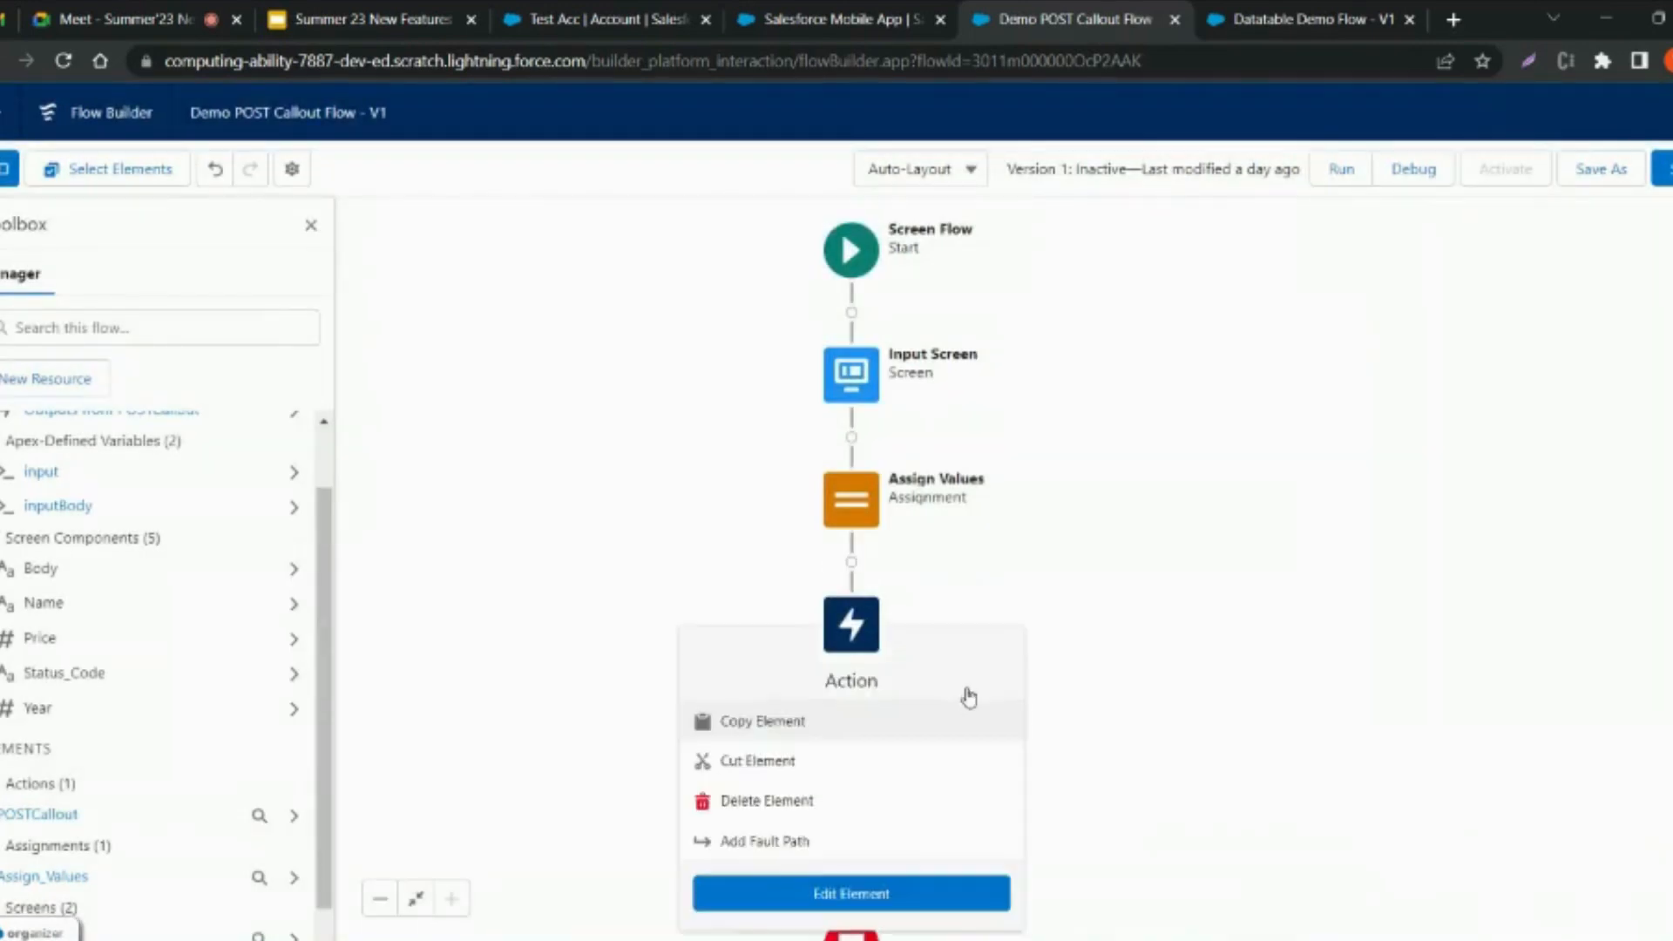
click(897, 900)
click(1281, 709)
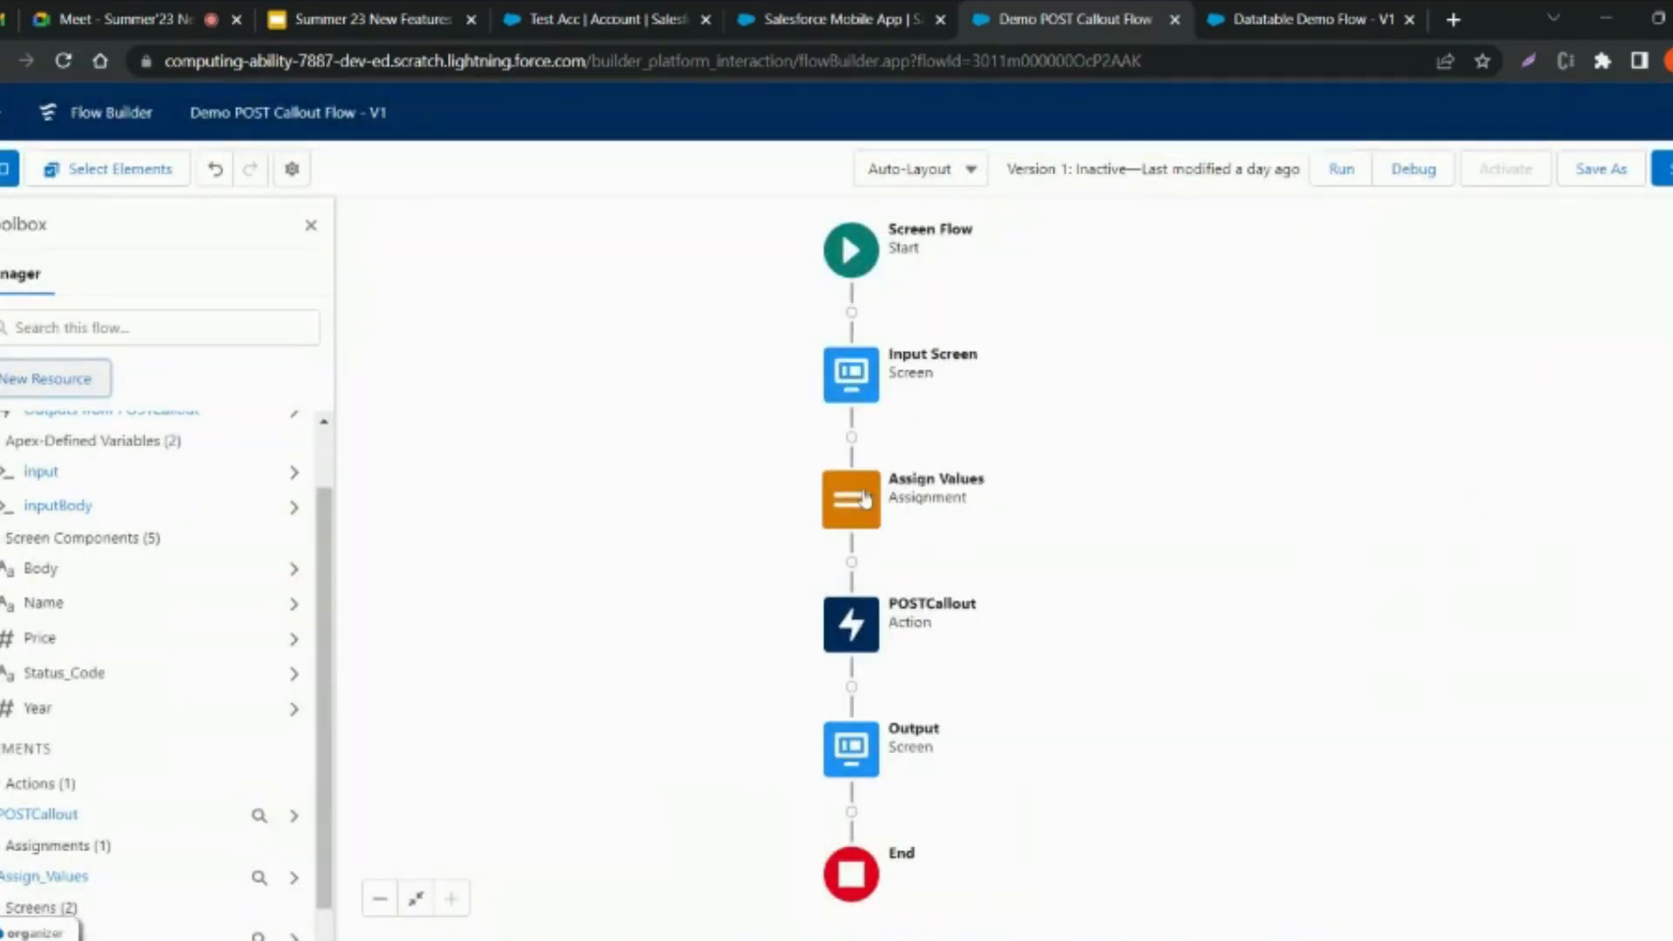
click(860, 386)
click(871, 600)
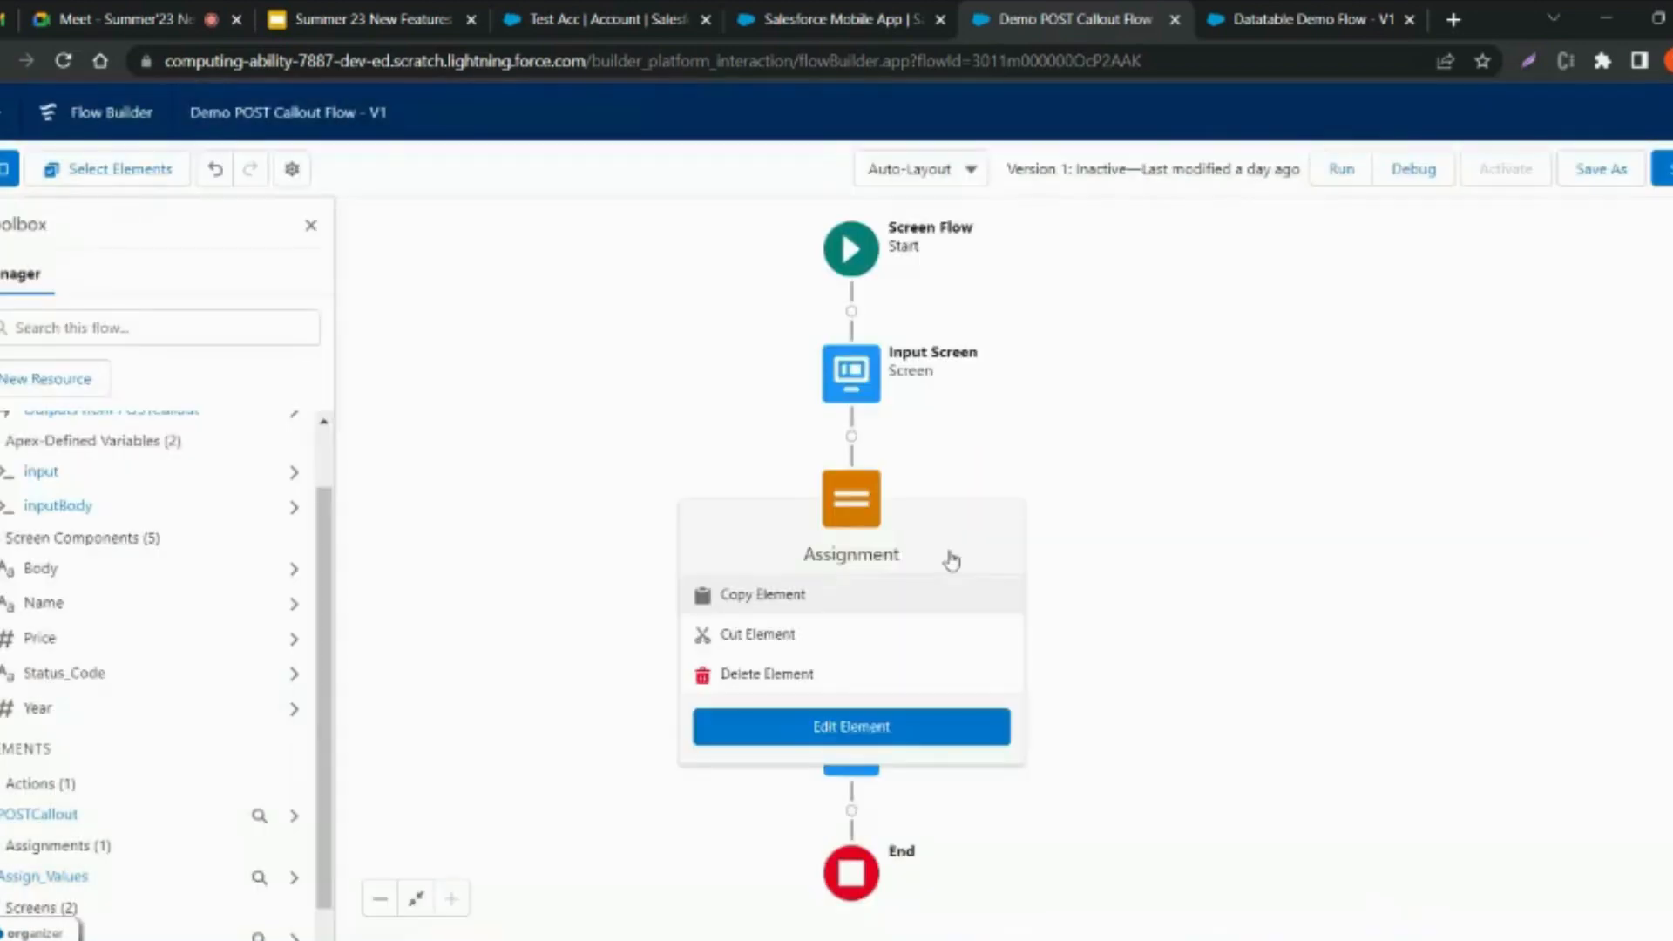
click(851, 723)
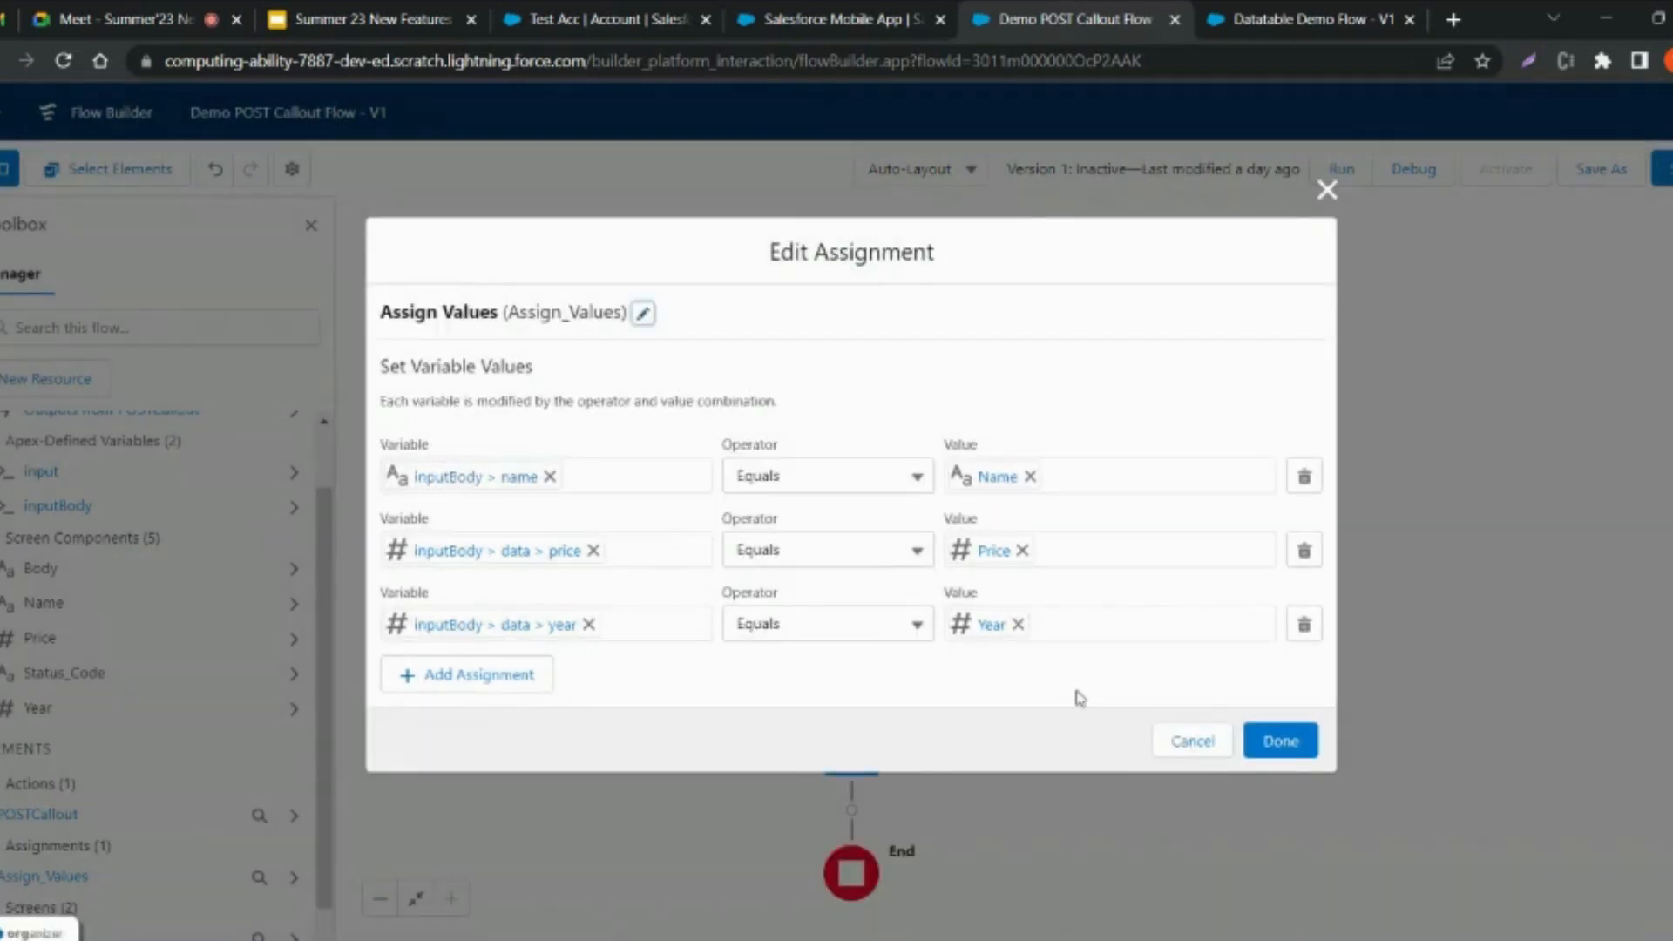
click(1180, 760)
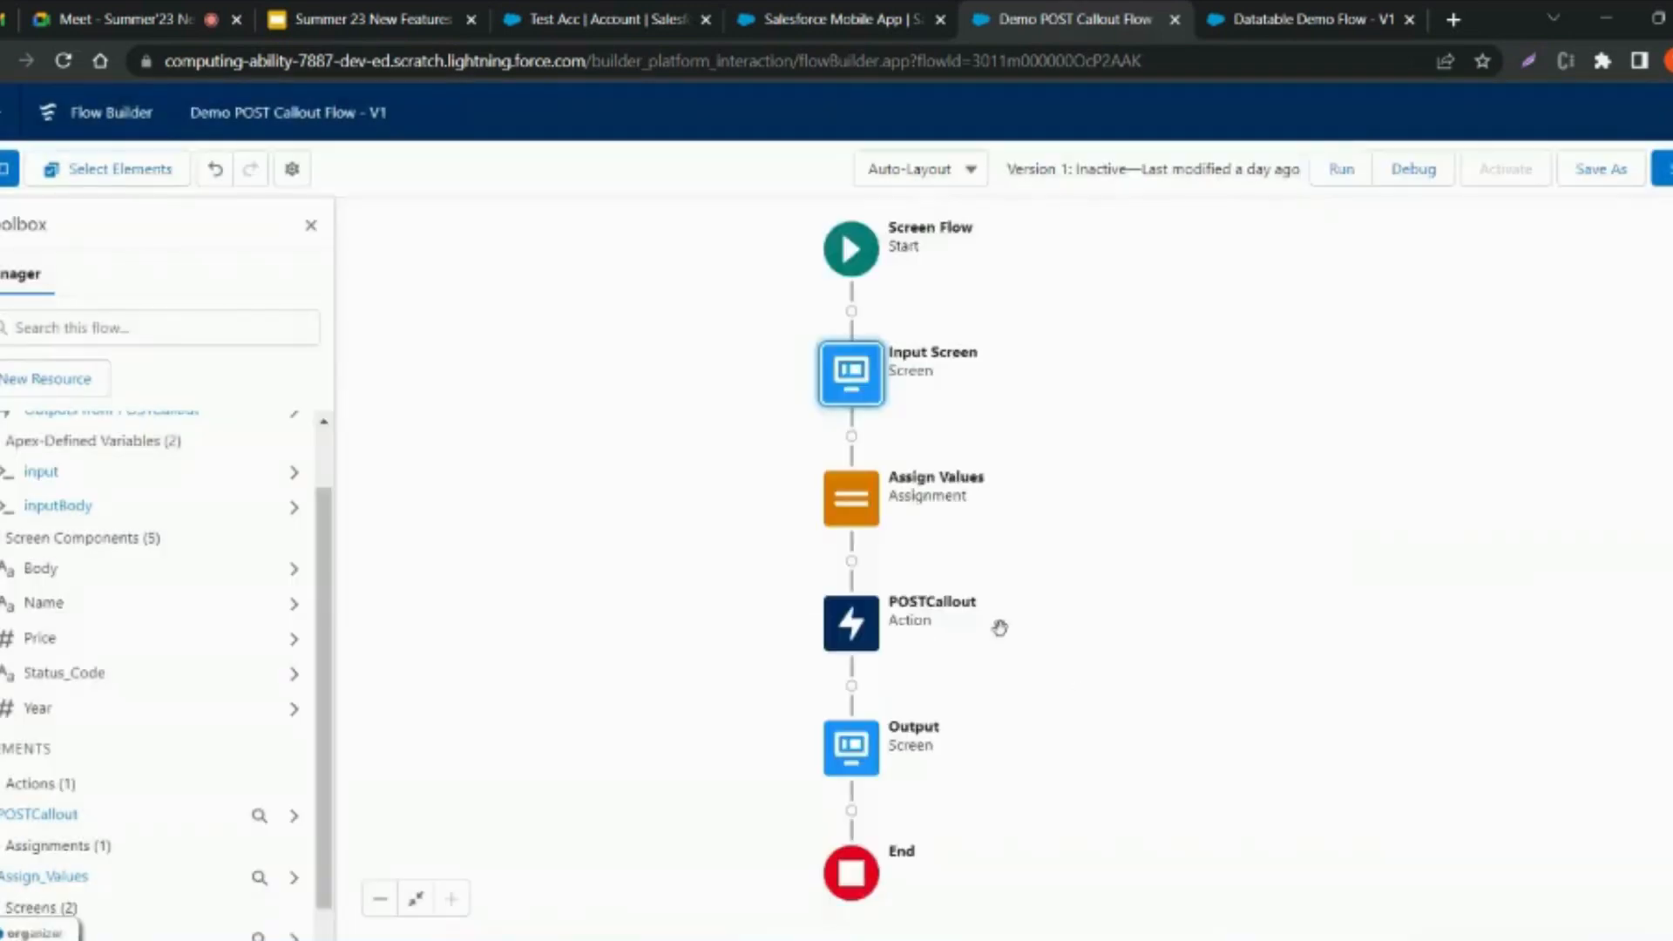
- Run the Demo POST Callout Flow and submit the input screen with name Laptop, year 2023 and price 20000
click(1340, 169)
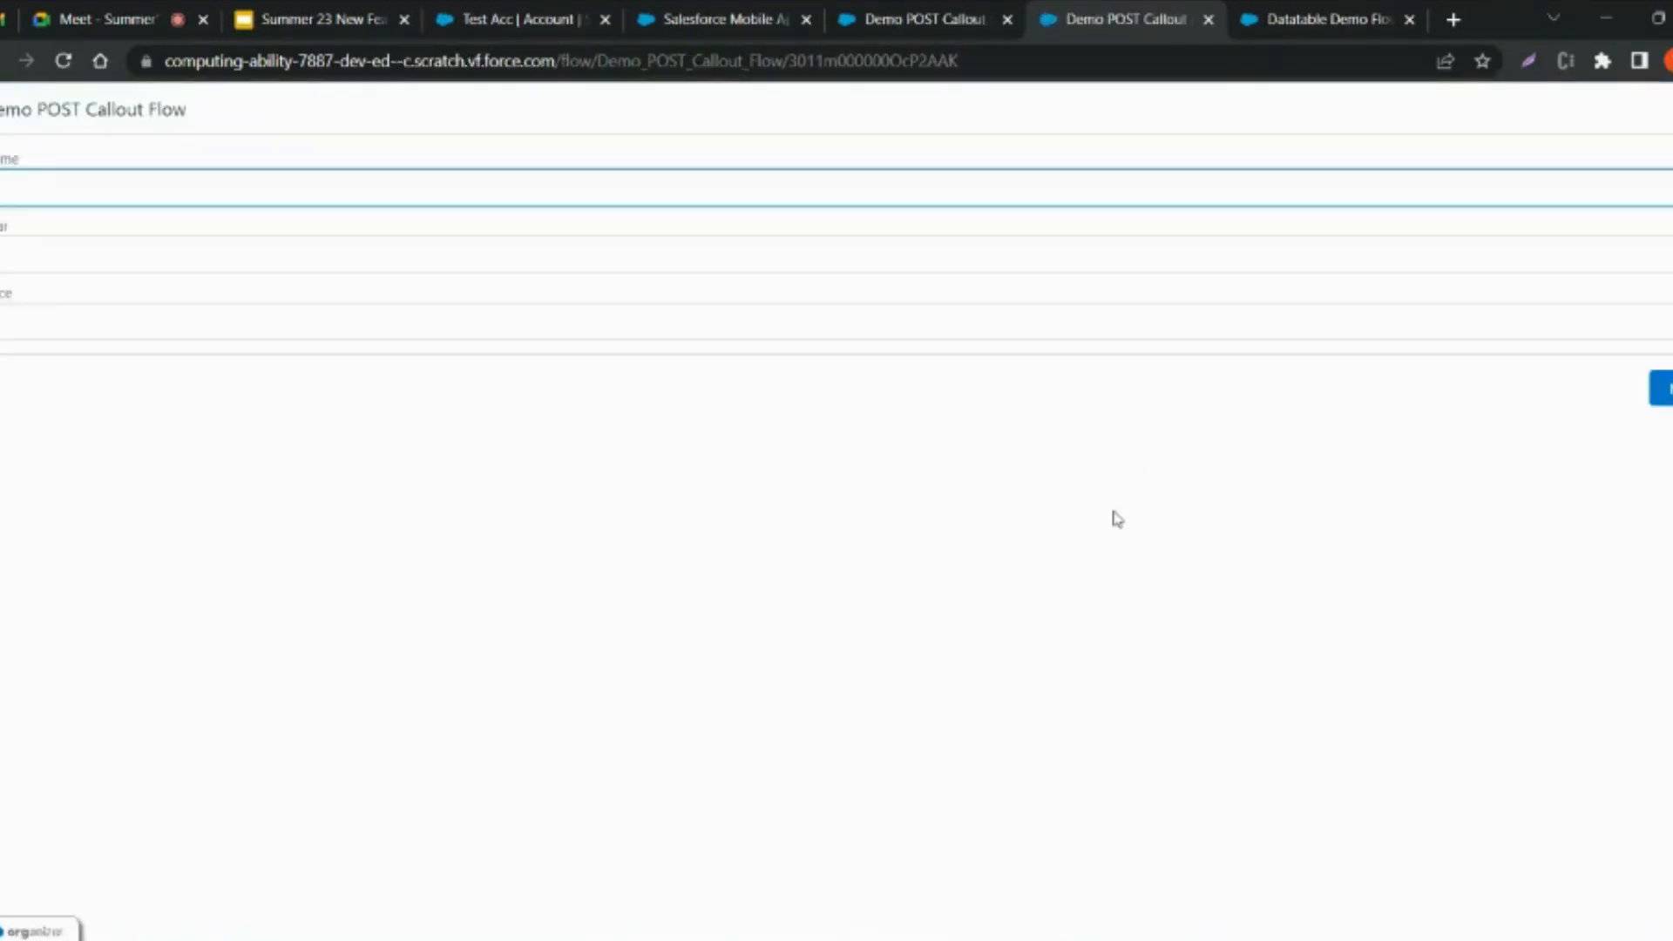
click(604, 190)
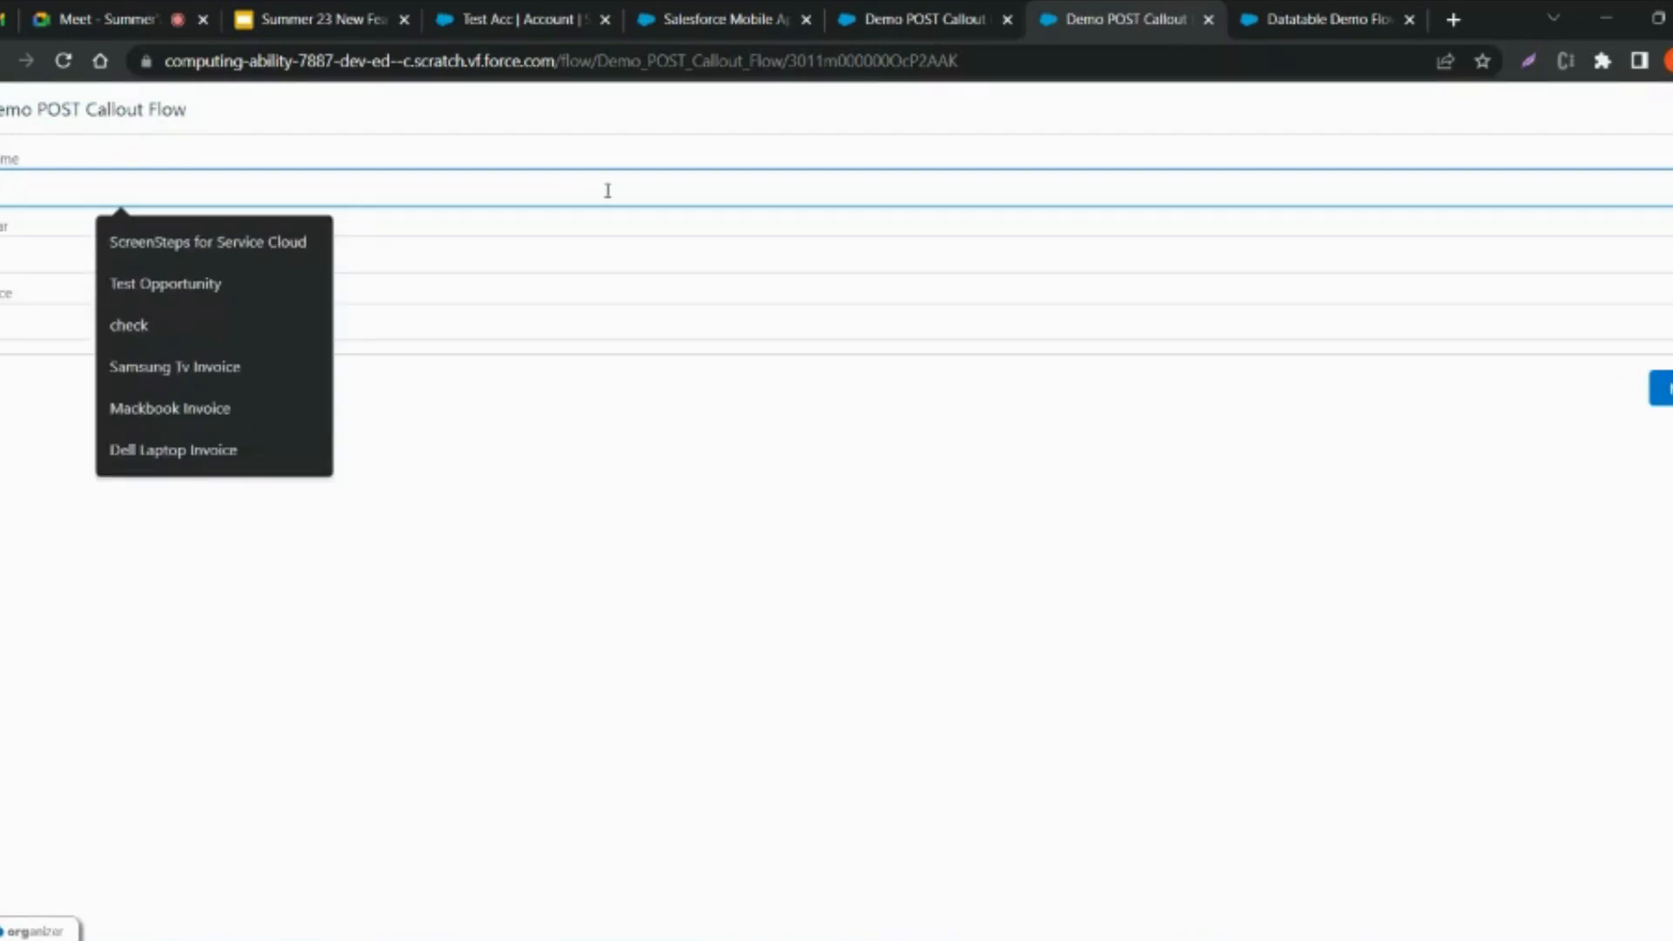
text(Lap)
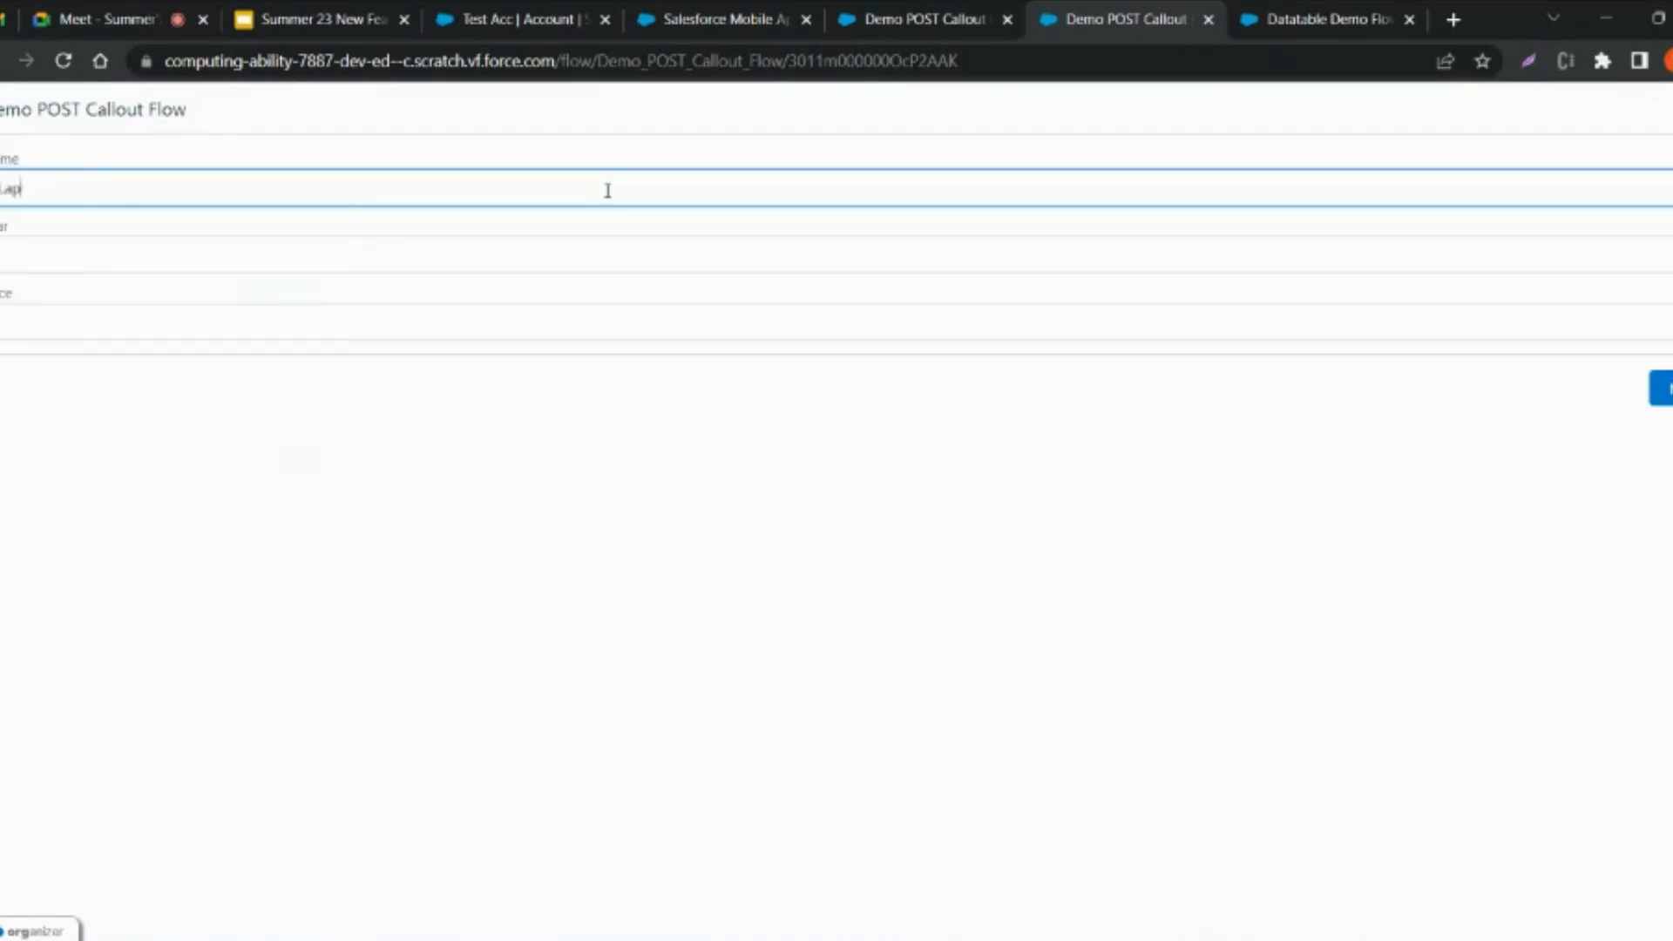
text(top)
key(Tab)
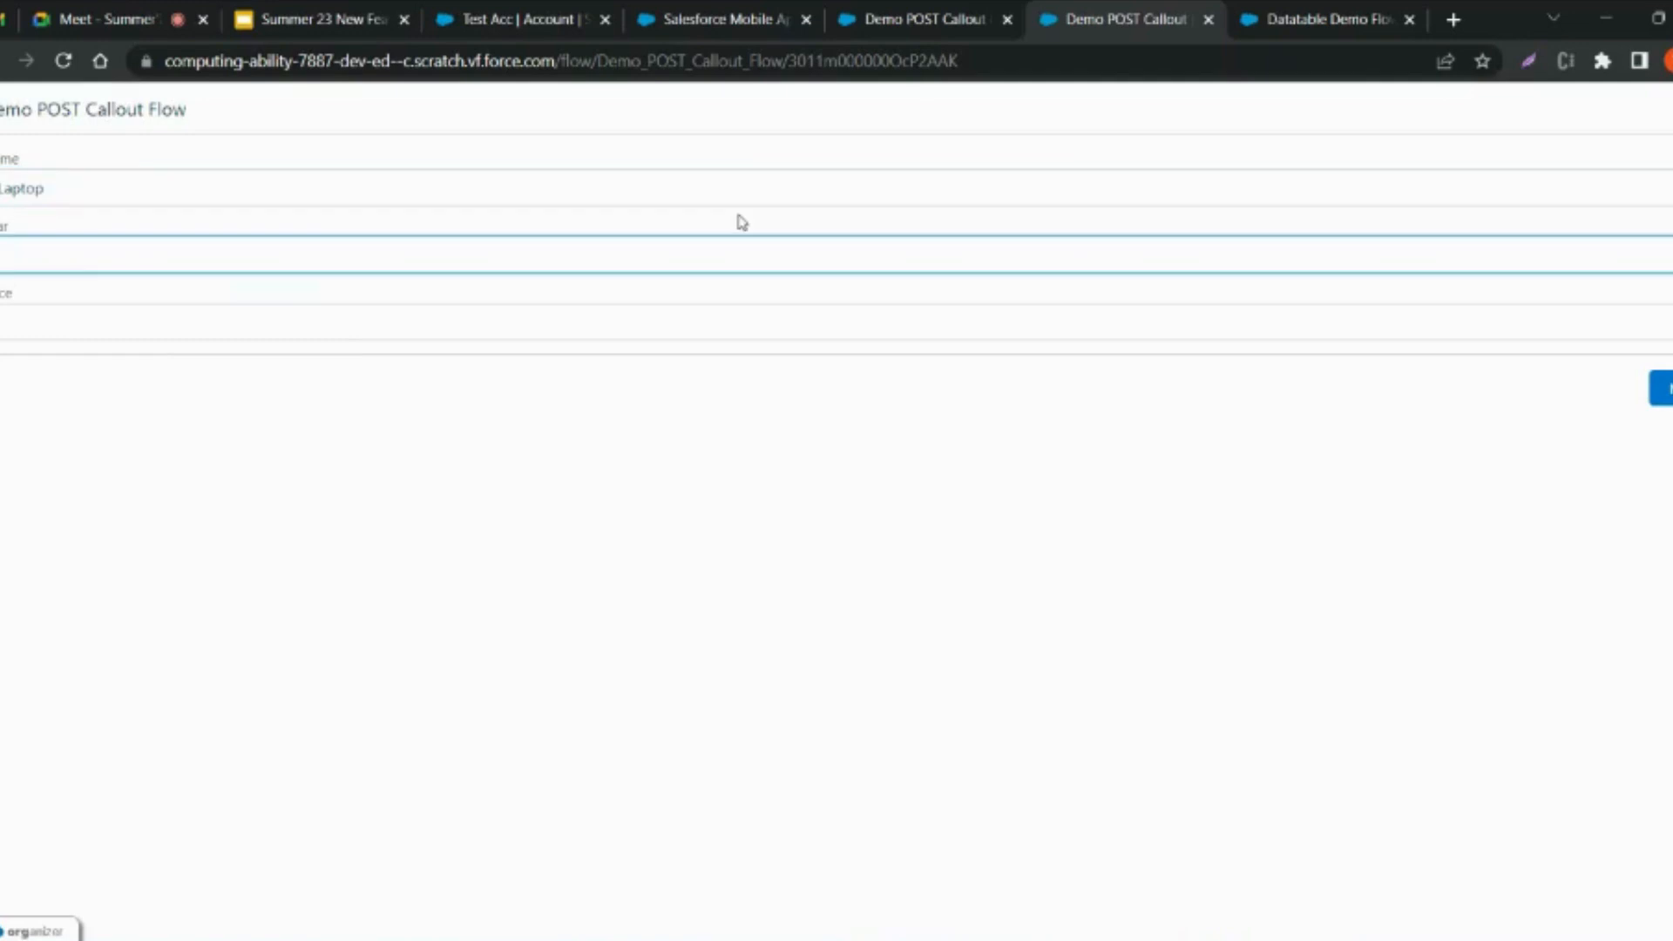
text(2023)
key(Tab)
text(20000)
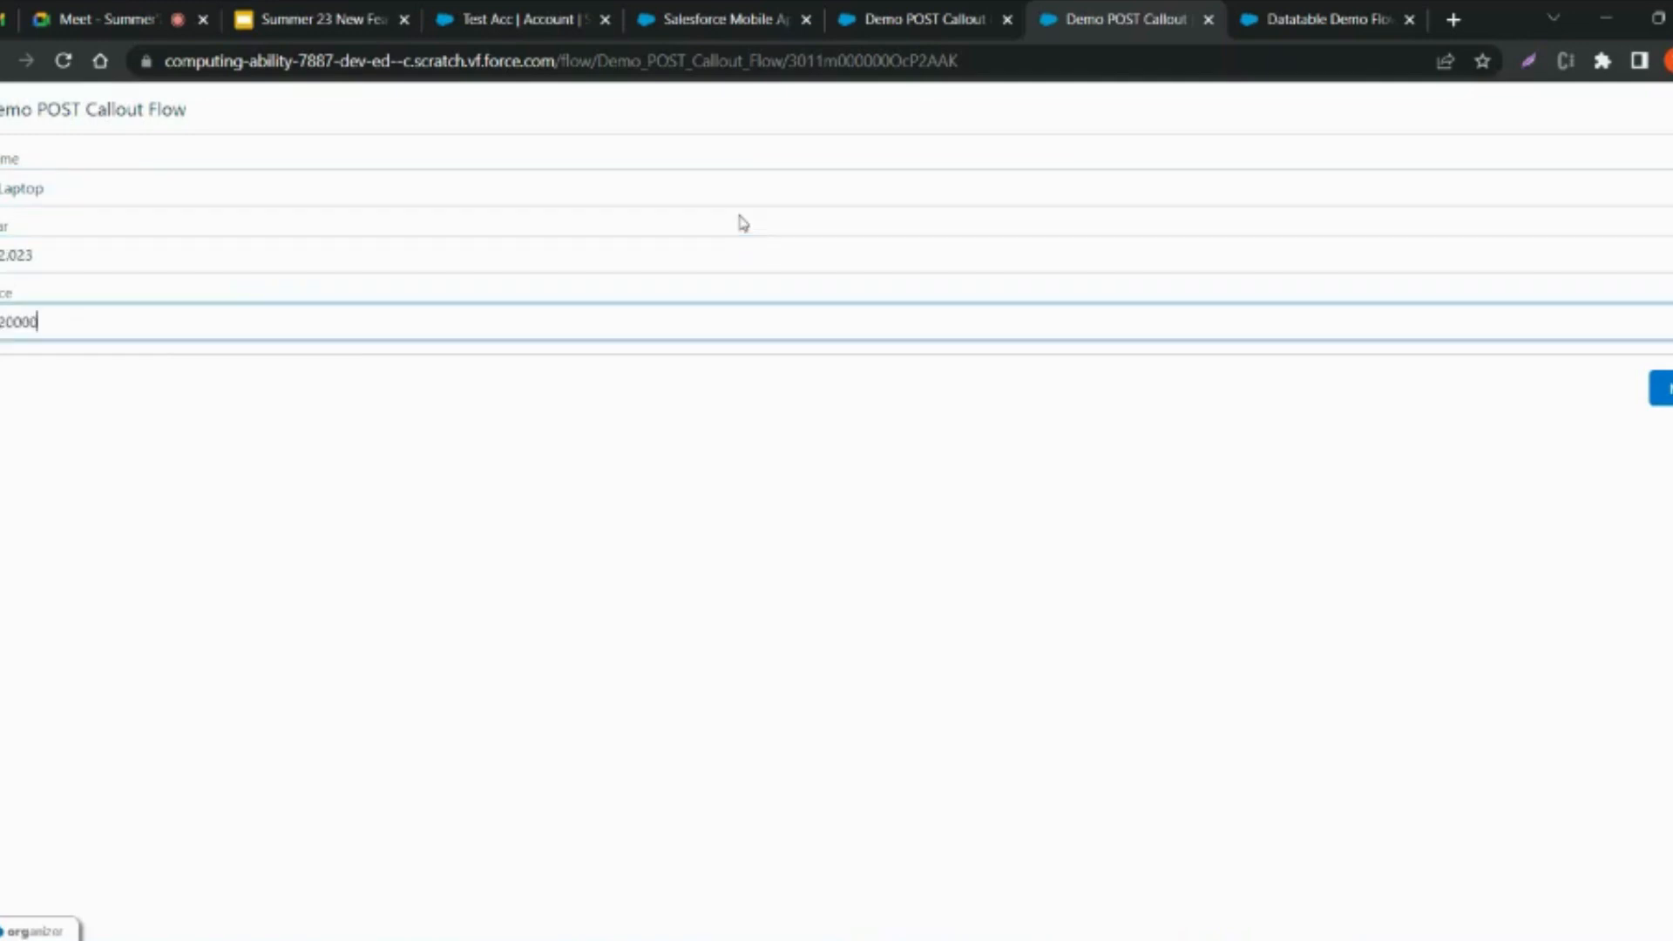
click(1660, 388)
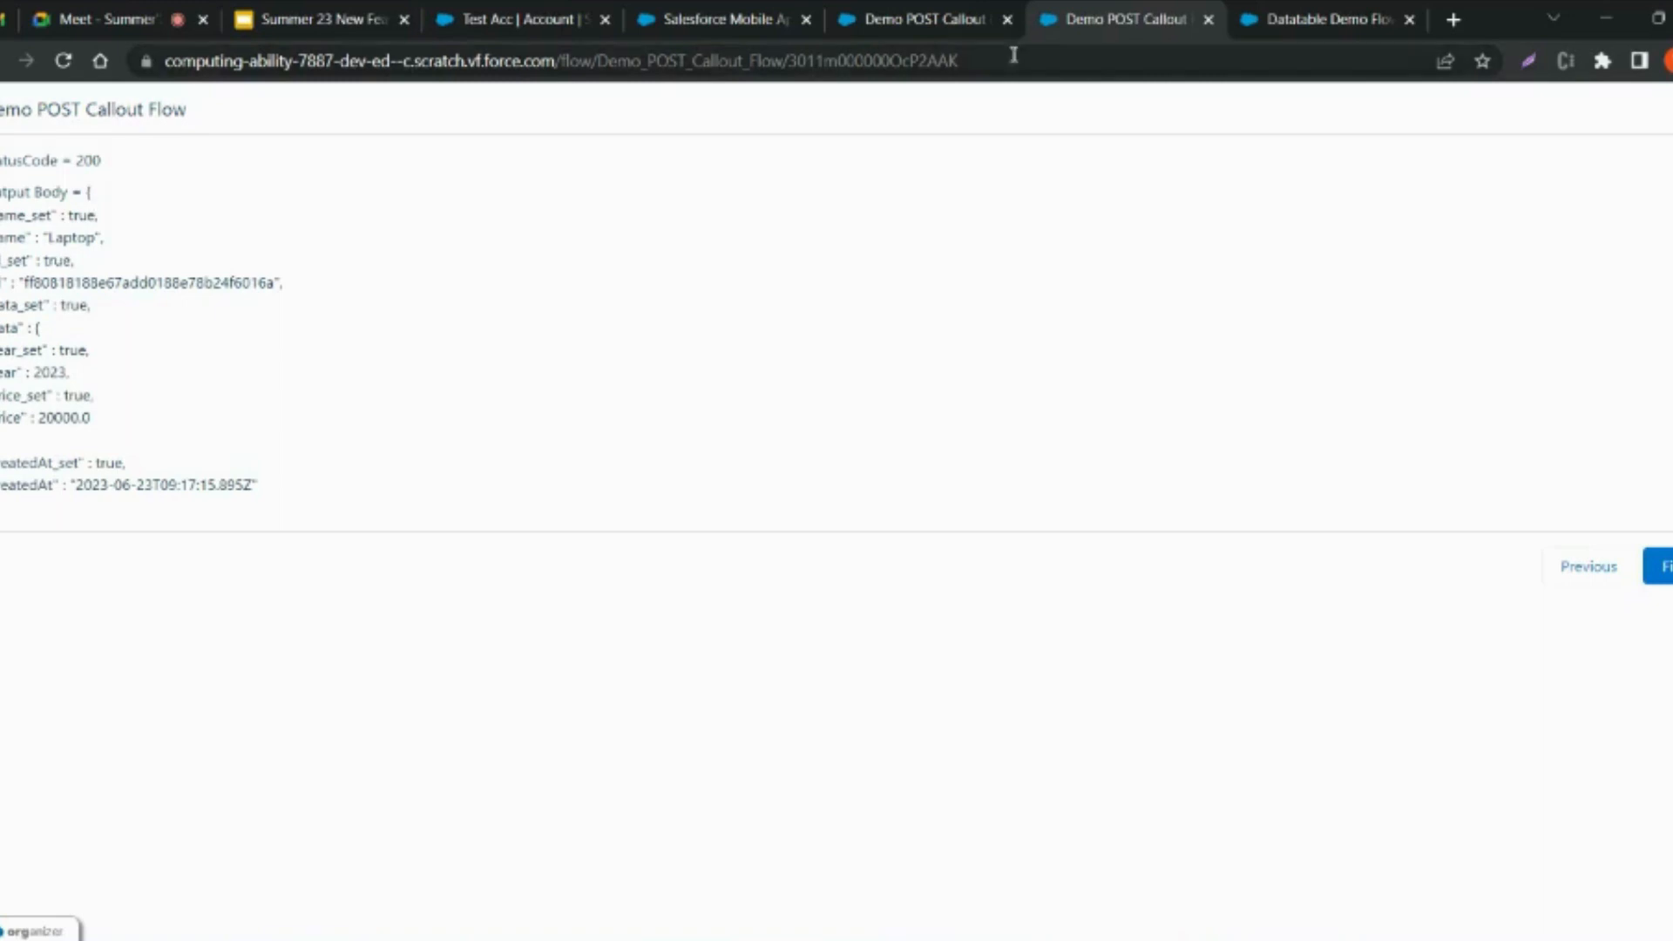
- Switch to the Datatable Demo Flow, edit the Demo Datatable screen, and show the data table's search bar
click(1304, 25)
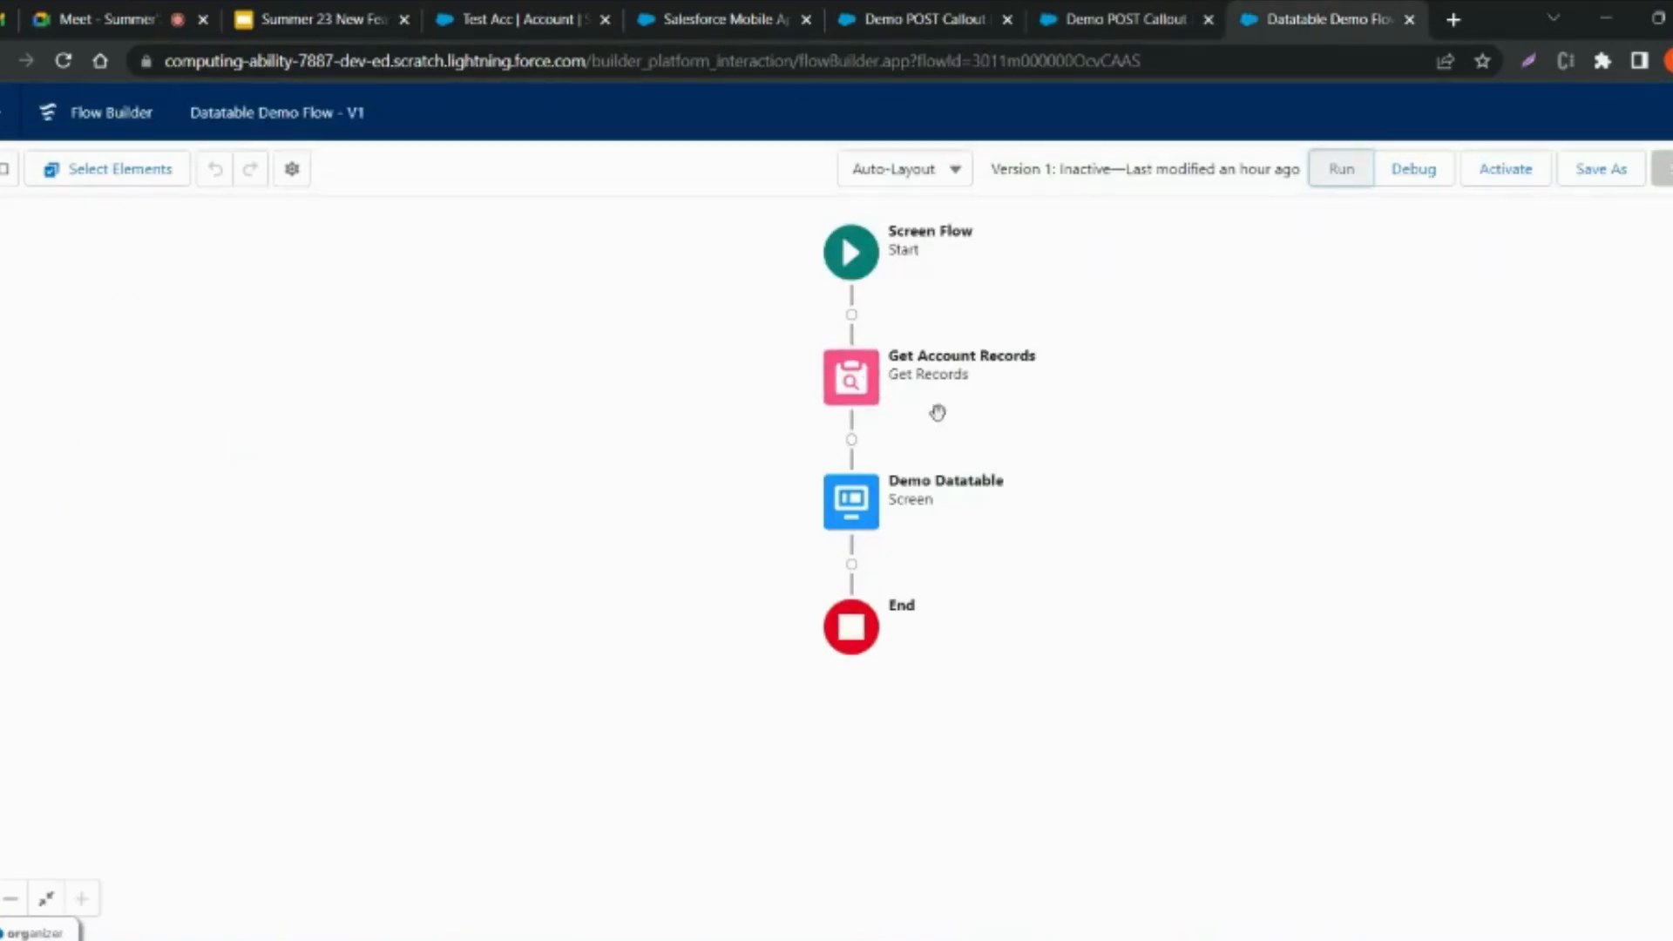
click(851, 501)
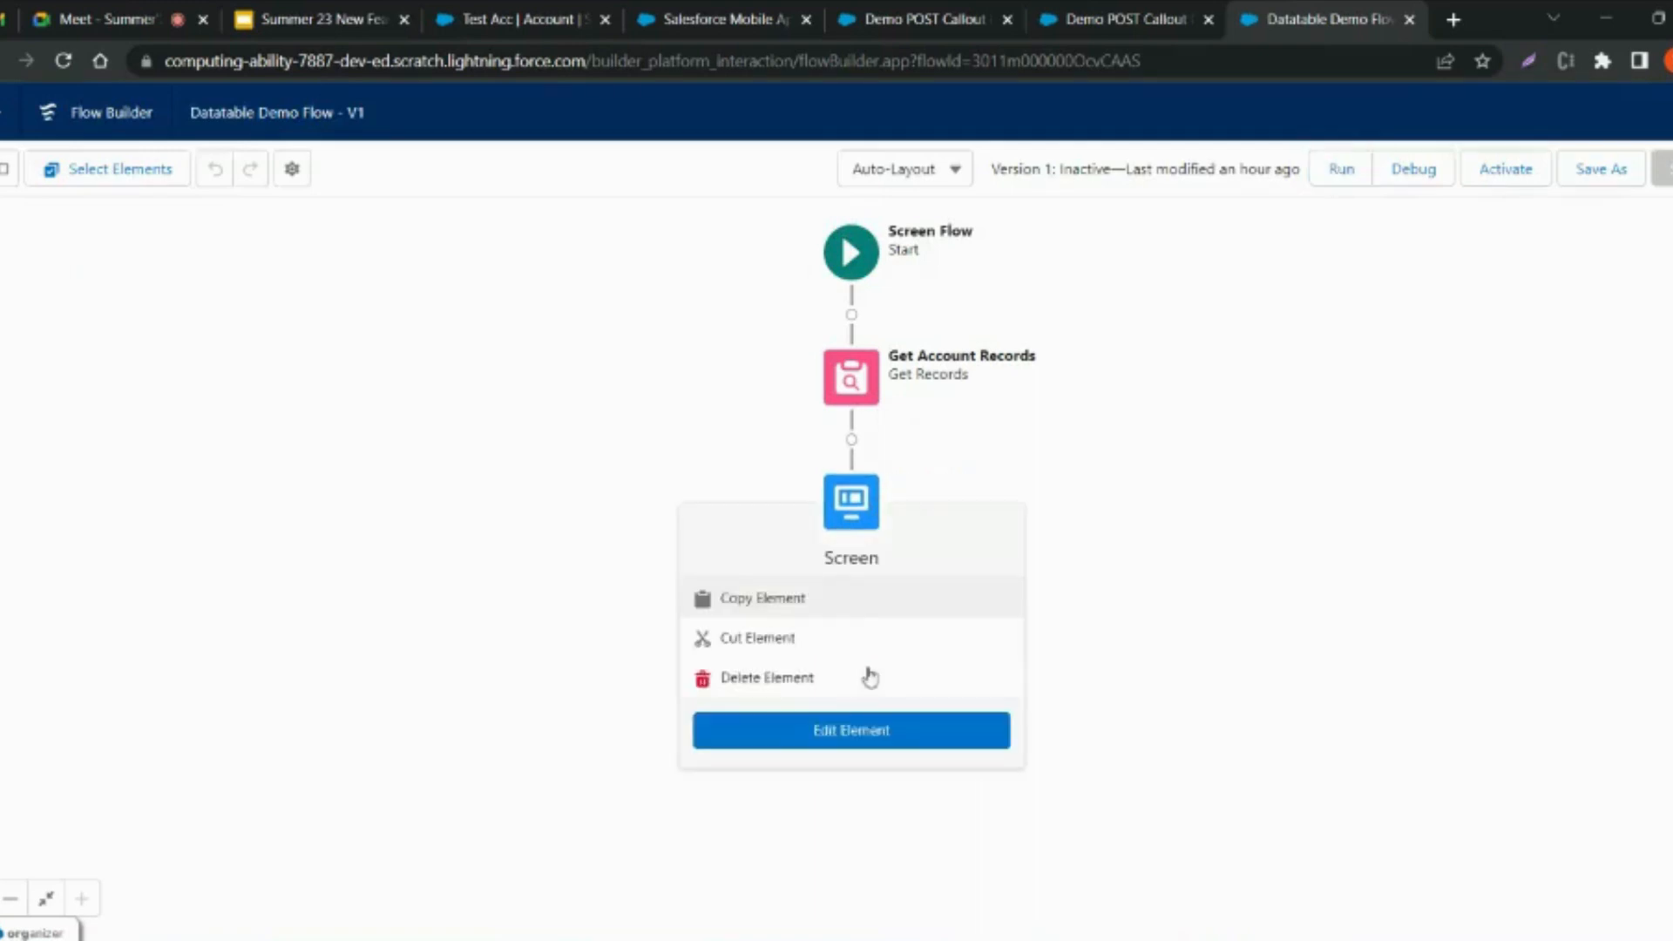
click(851, 731)
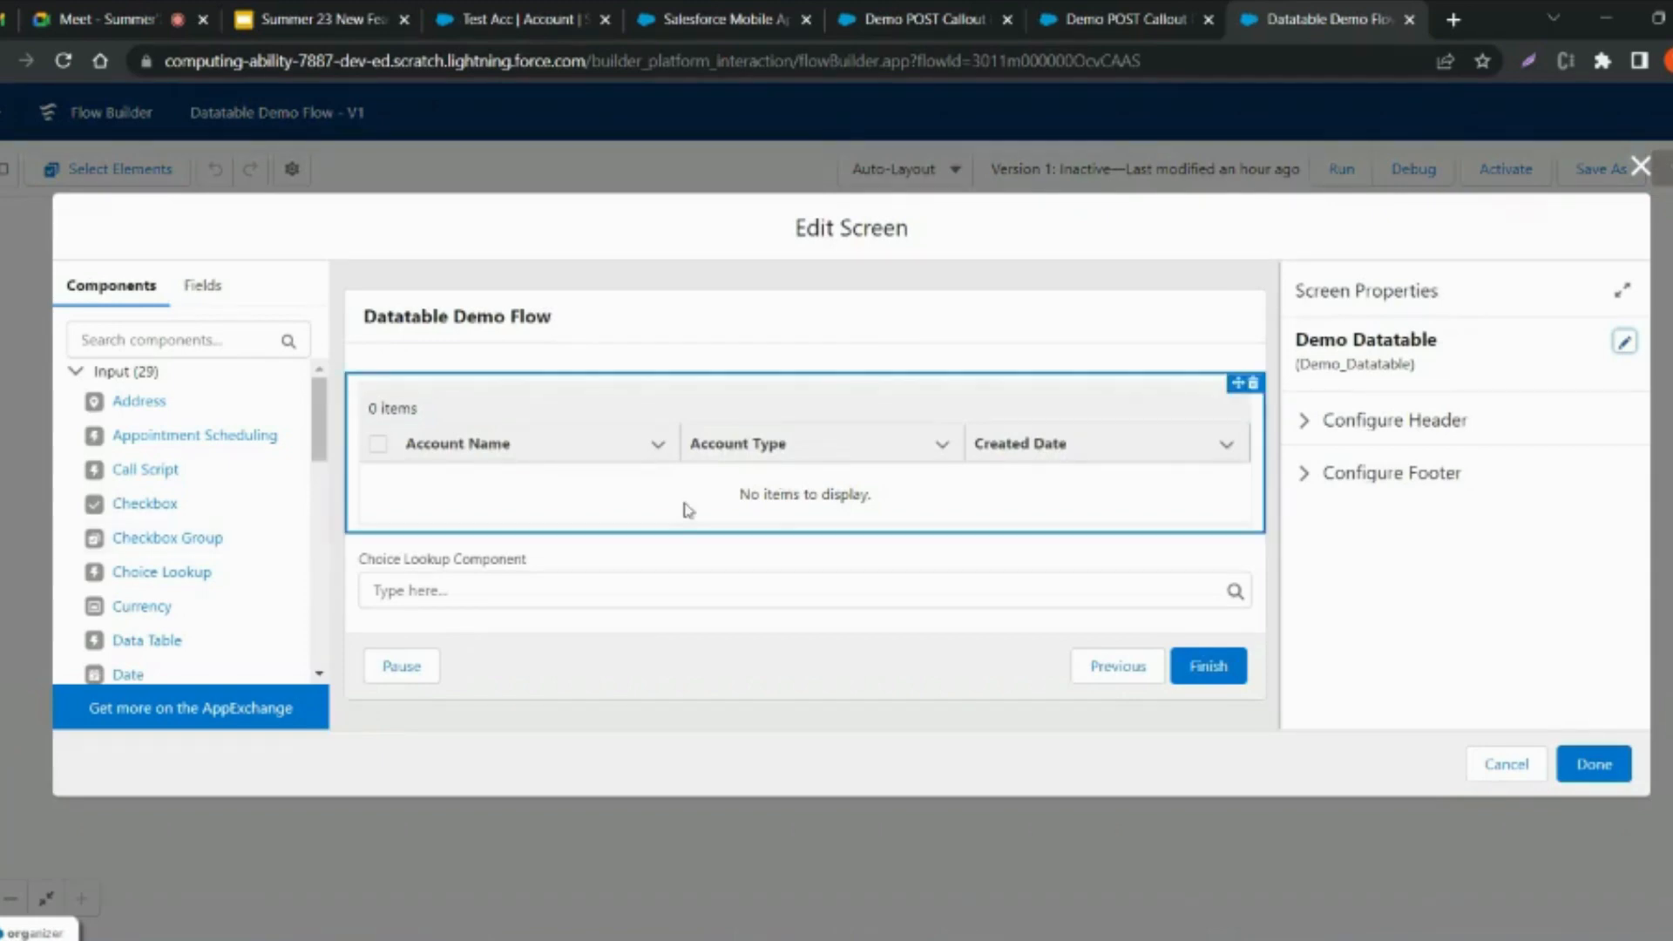
click(1002, 459)
scroll(1392, 607, down, 3)
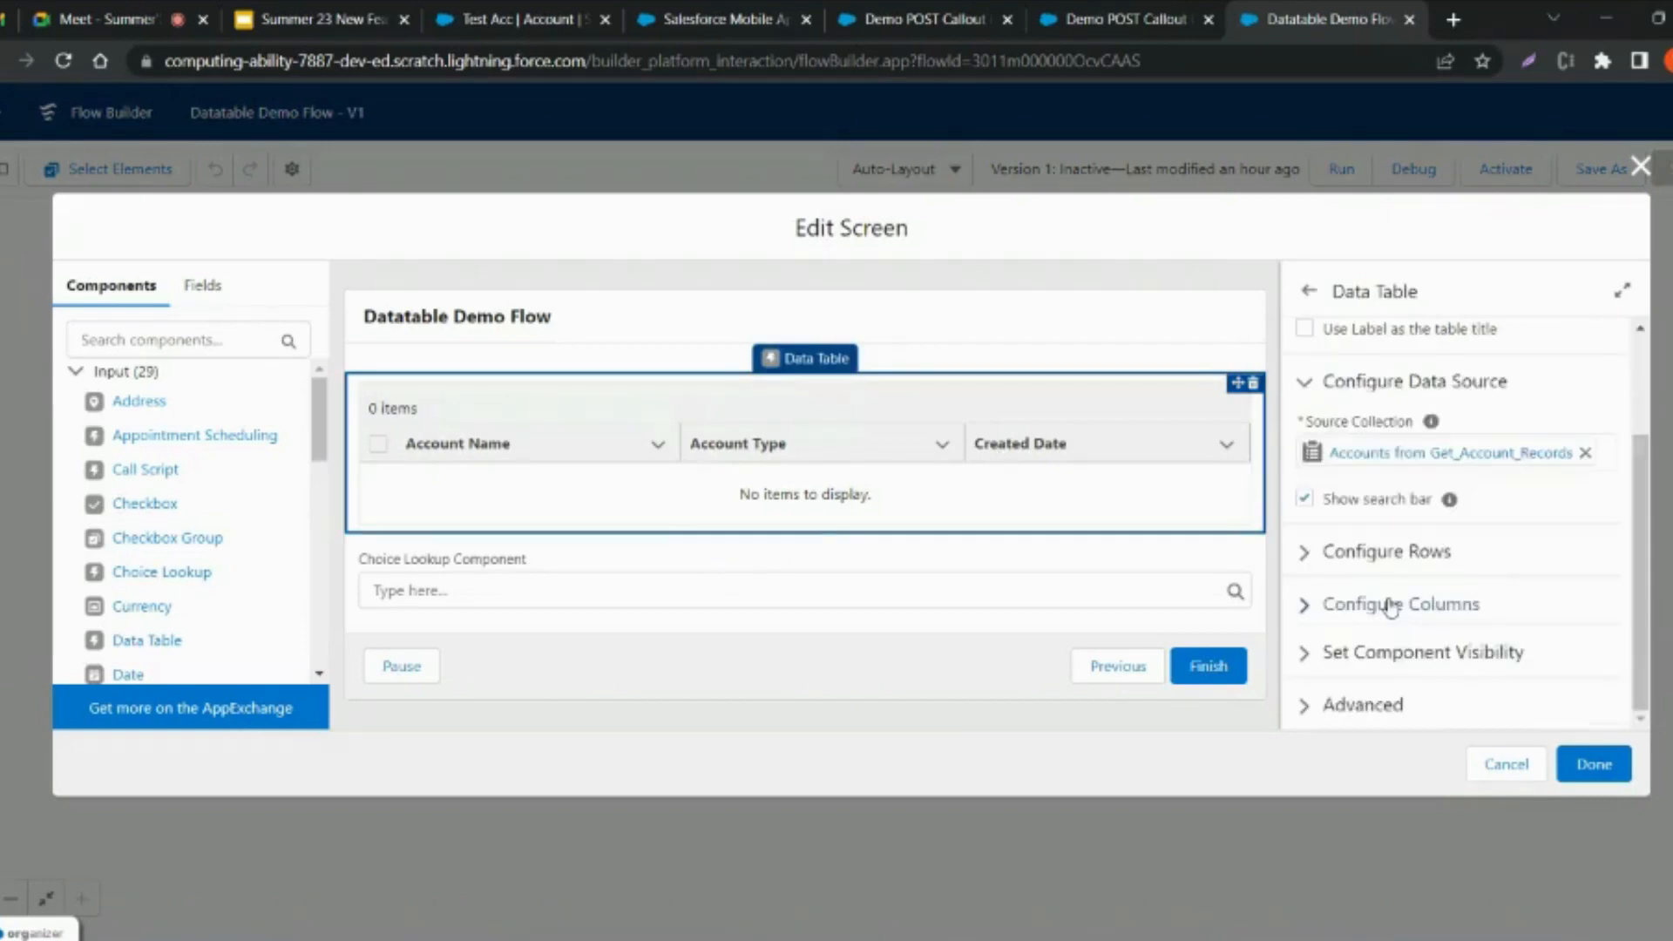
click(1305, 500)
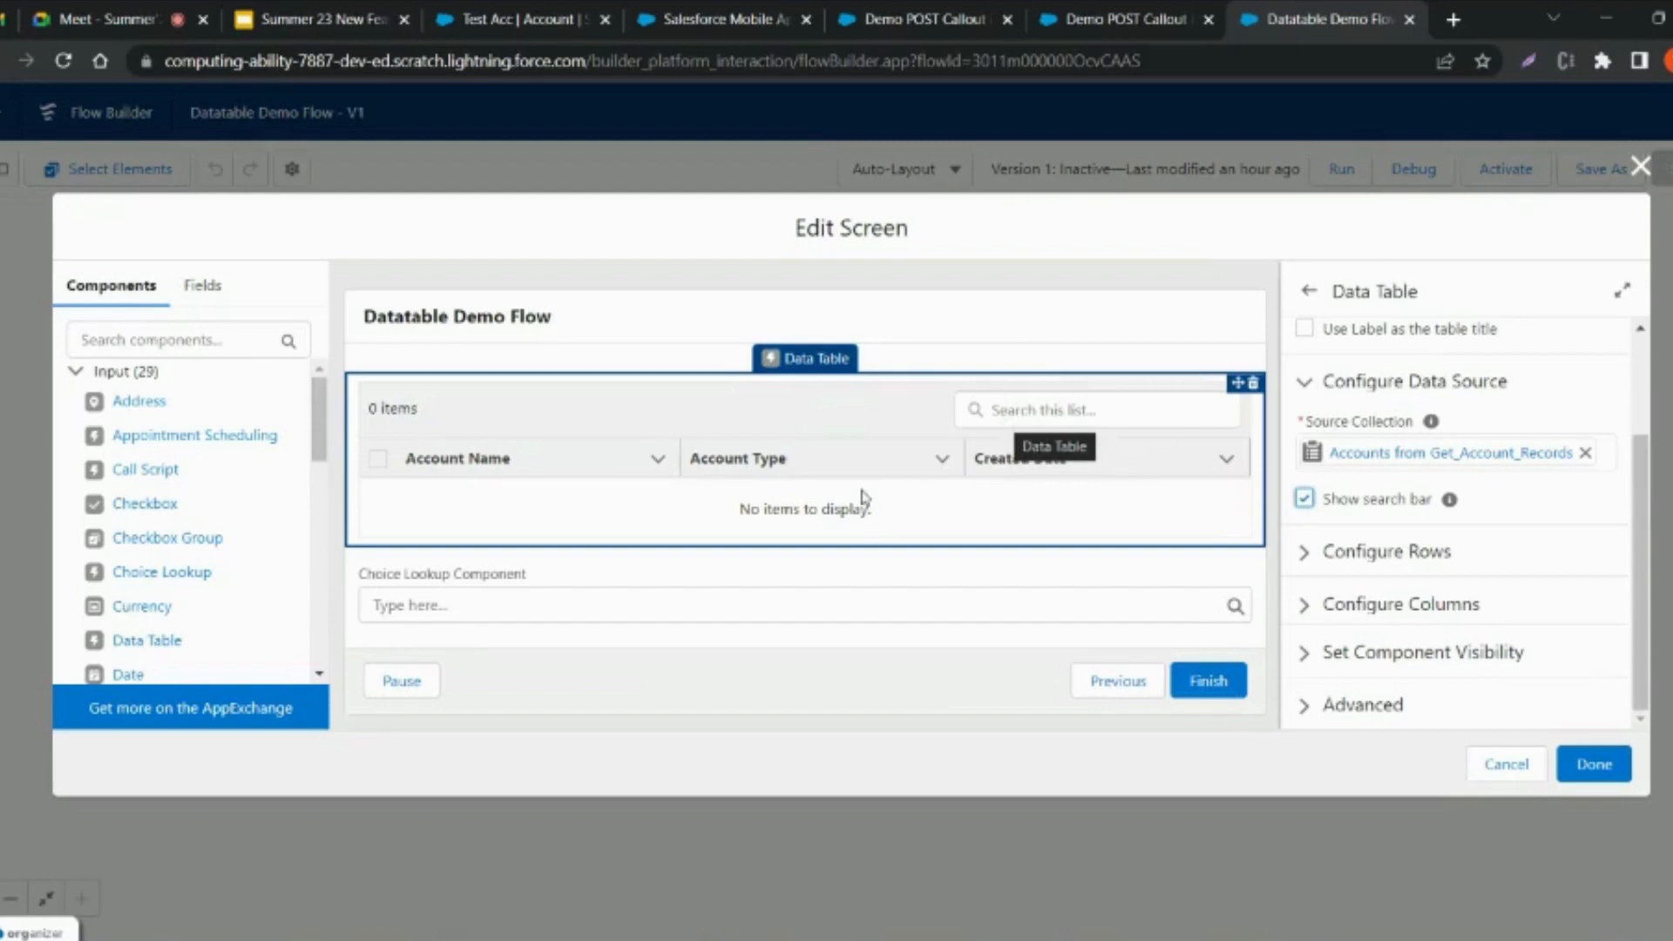
- Examine the Choice Lookup component's placeholder, choice and default value settings on the Demo Datatable screen
click(885, 602)
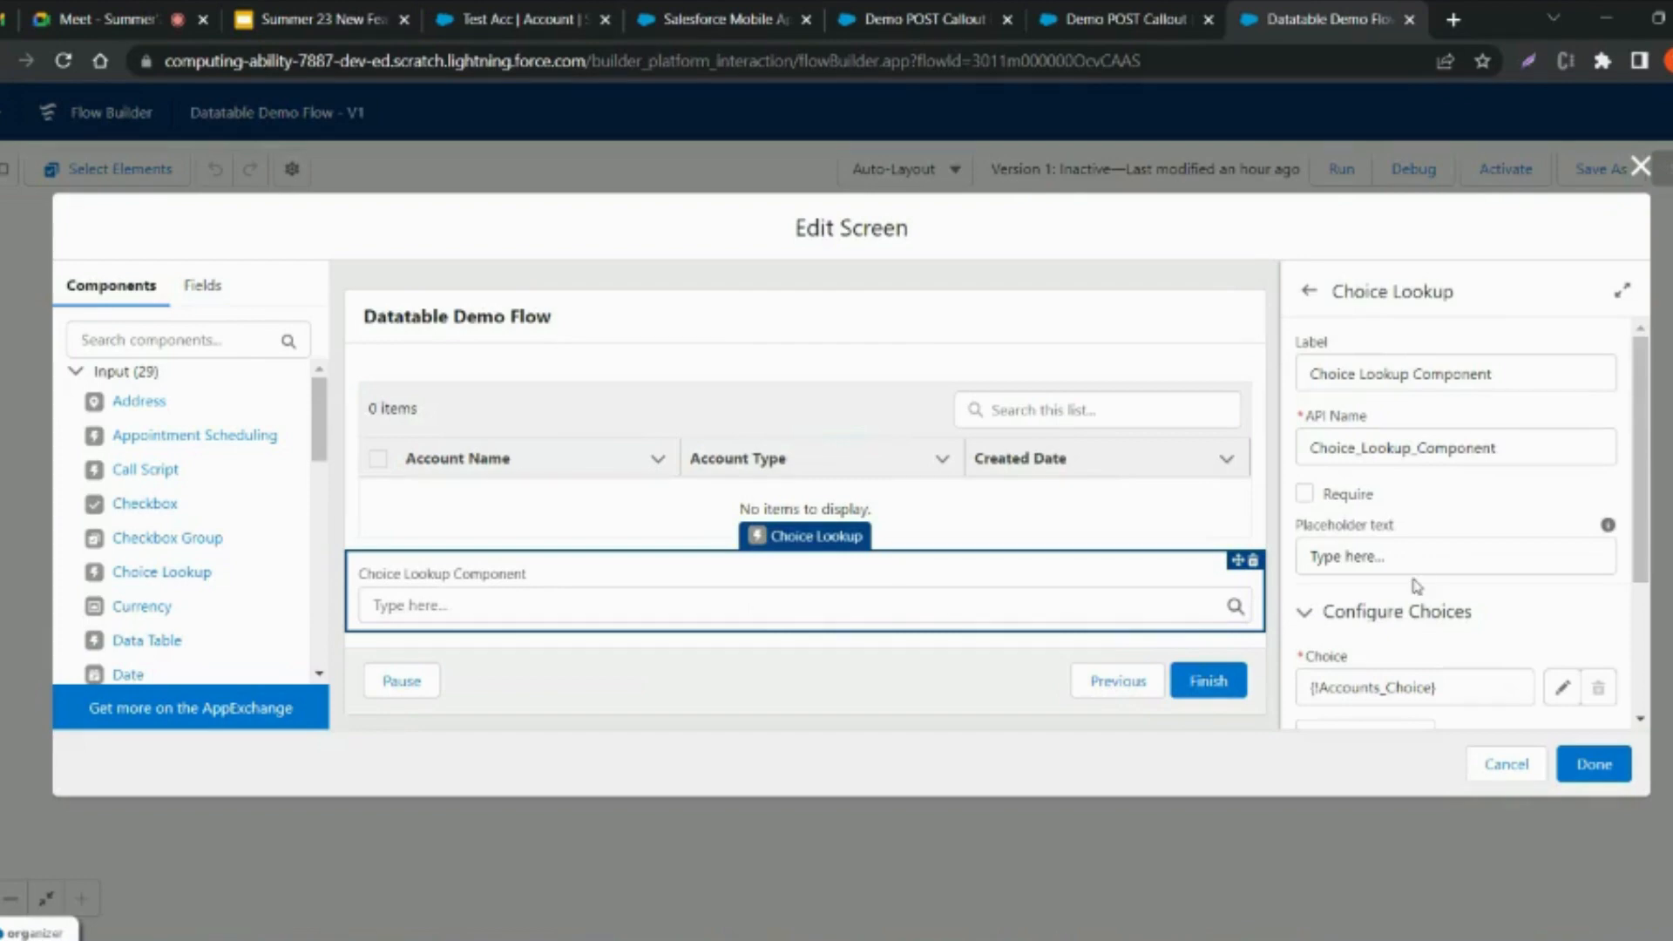
scroll(1415, 585, down, 3)
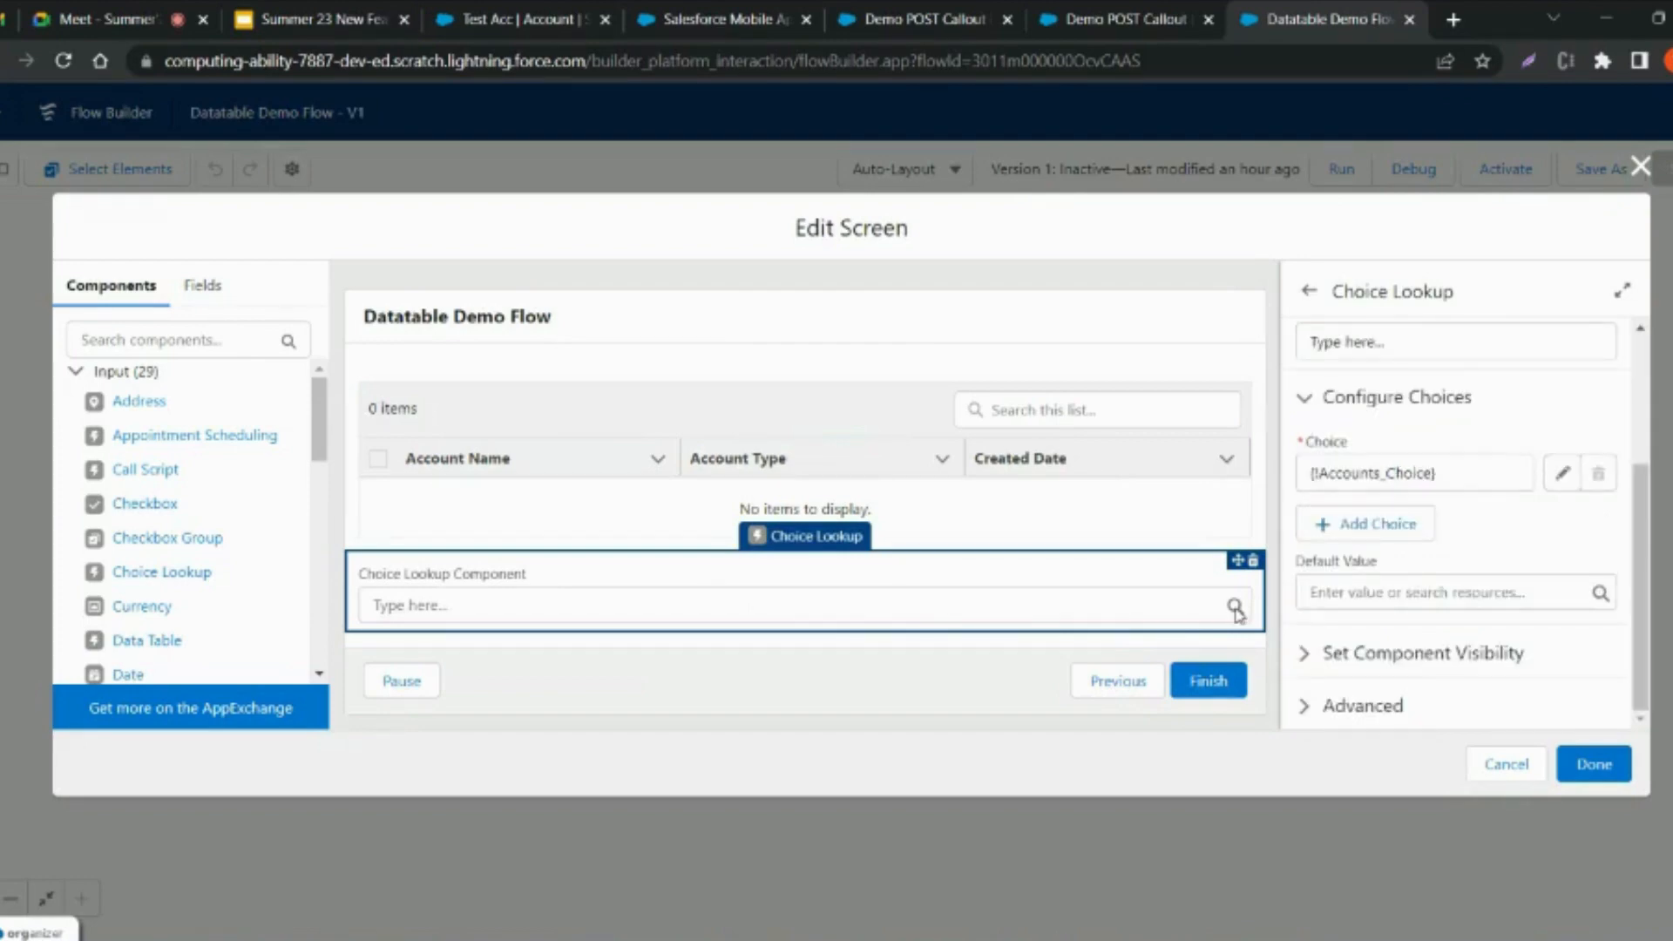
scroll(1386, 629, up, 1)
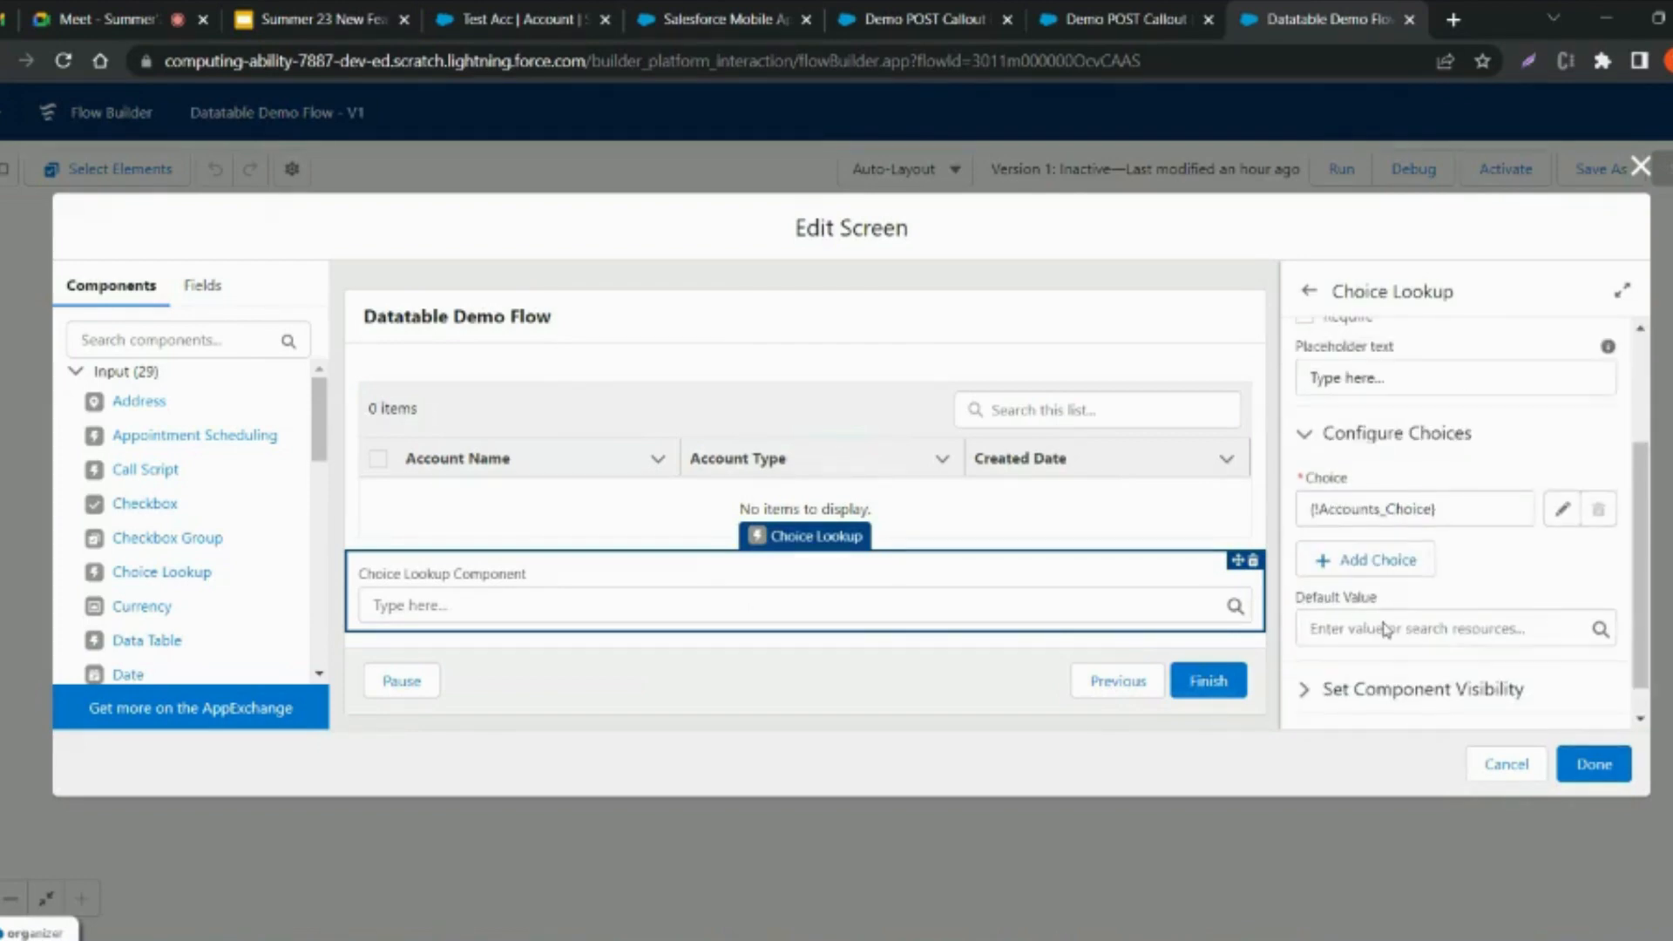
scroll(1386, 629, down, 1)
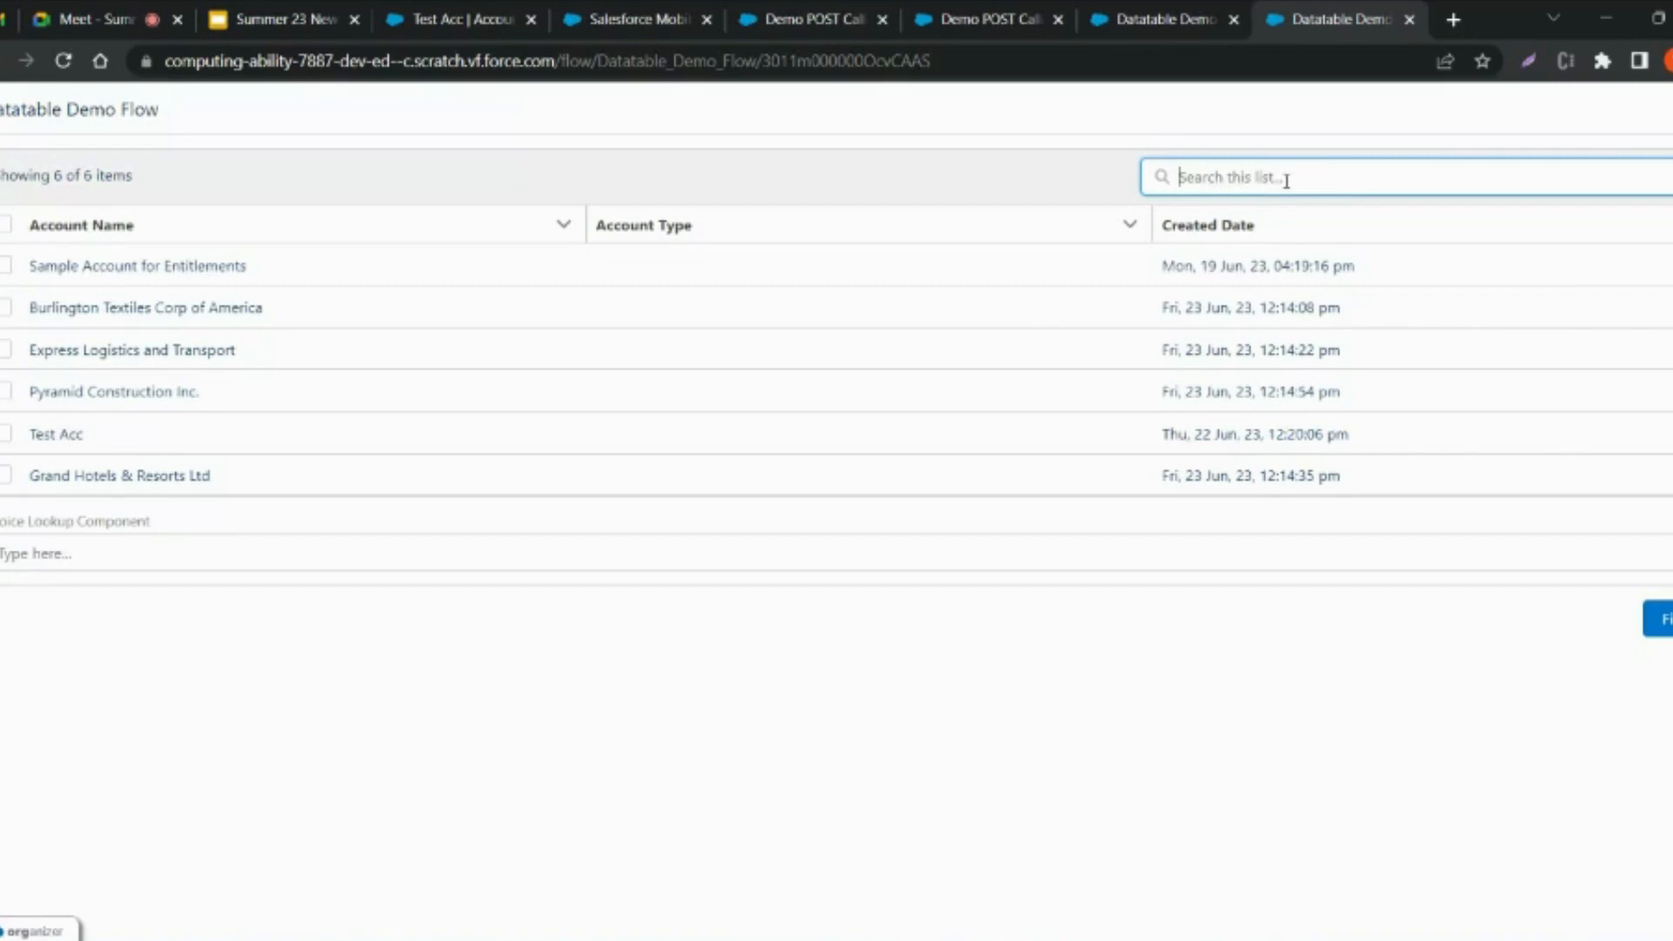
- In the running Datatable Demo Flow, search the account table for Test Acc and select Test Acc in the Choice Lookup Component
text(Test Acc)
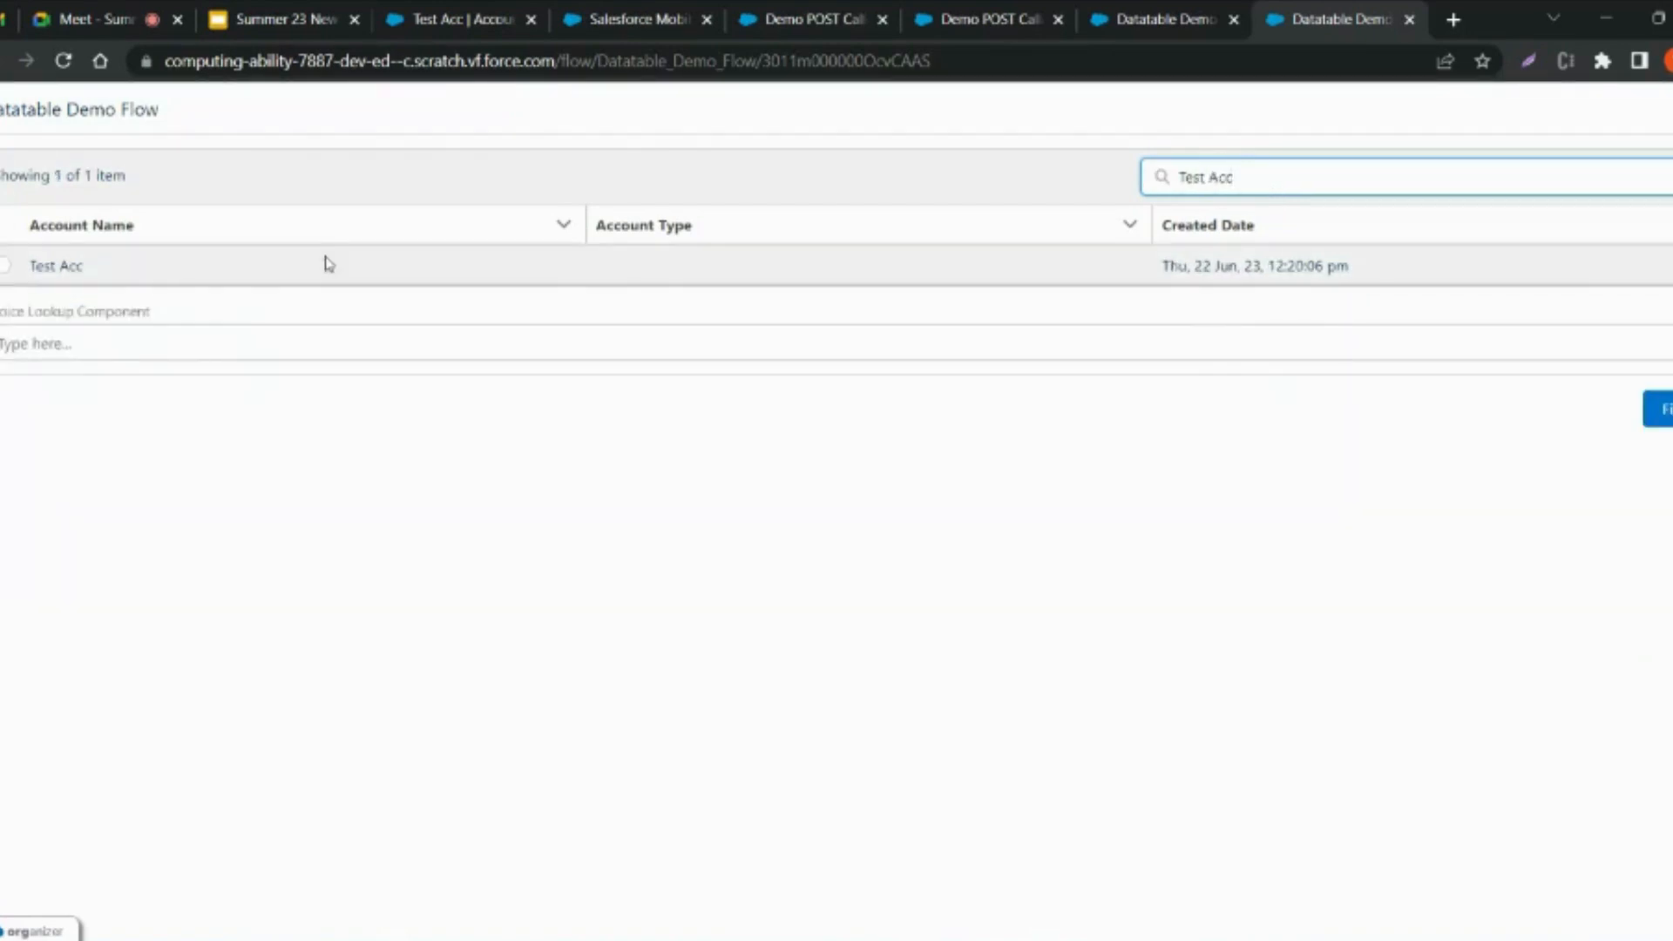
click(122, 346)
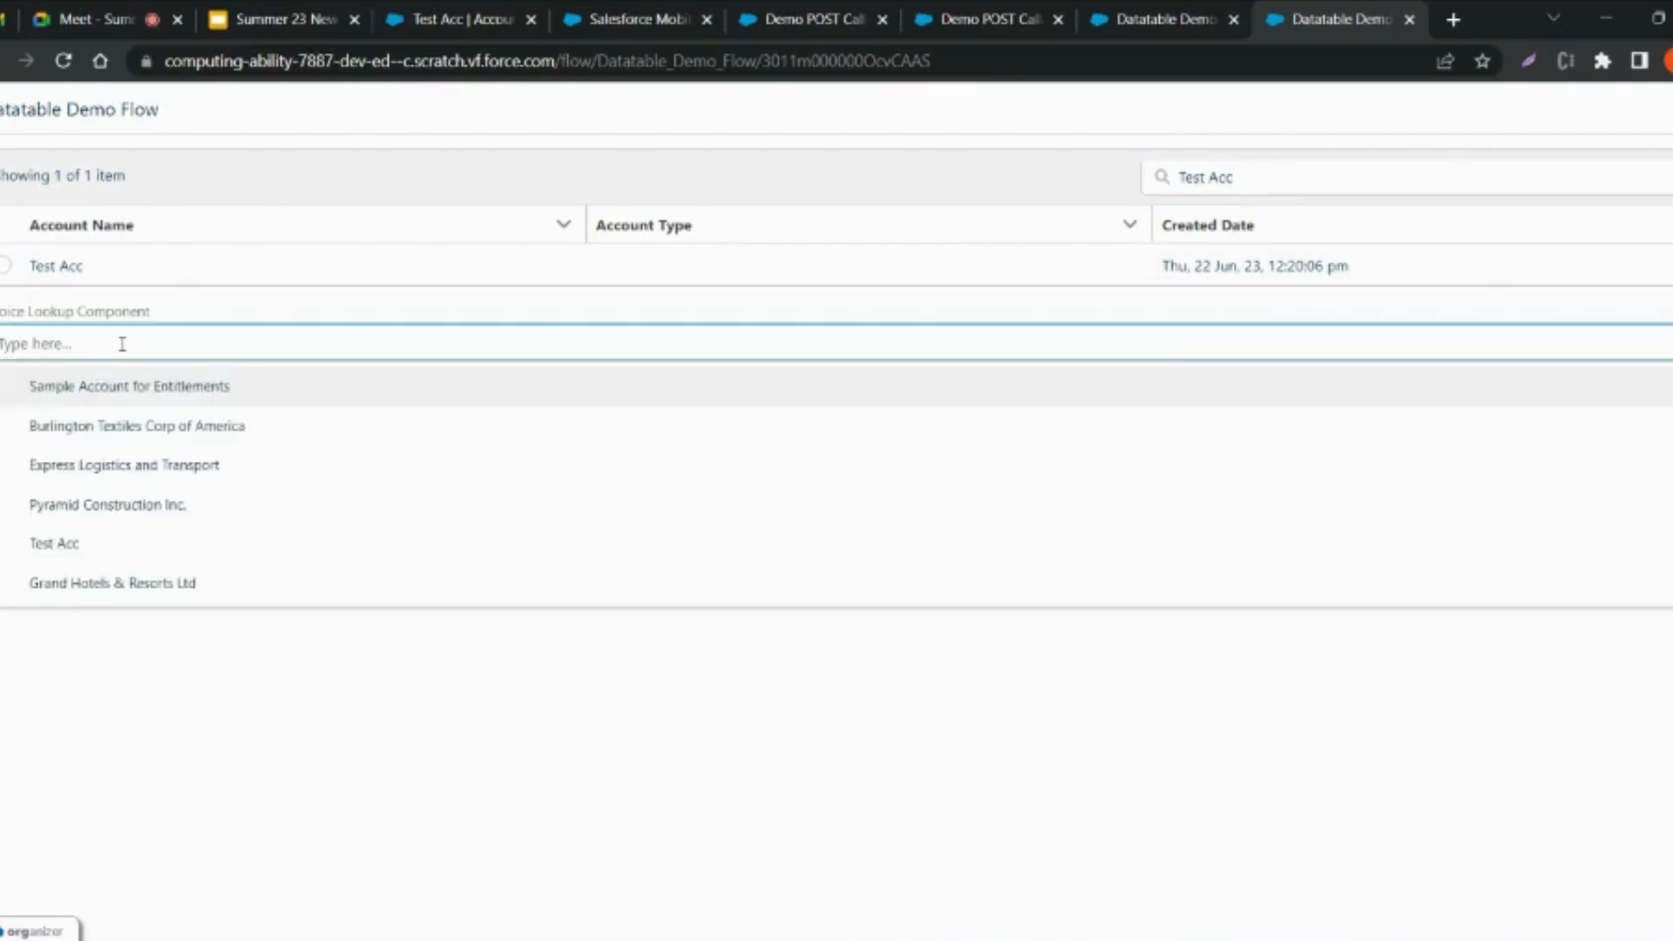
text(Test A)
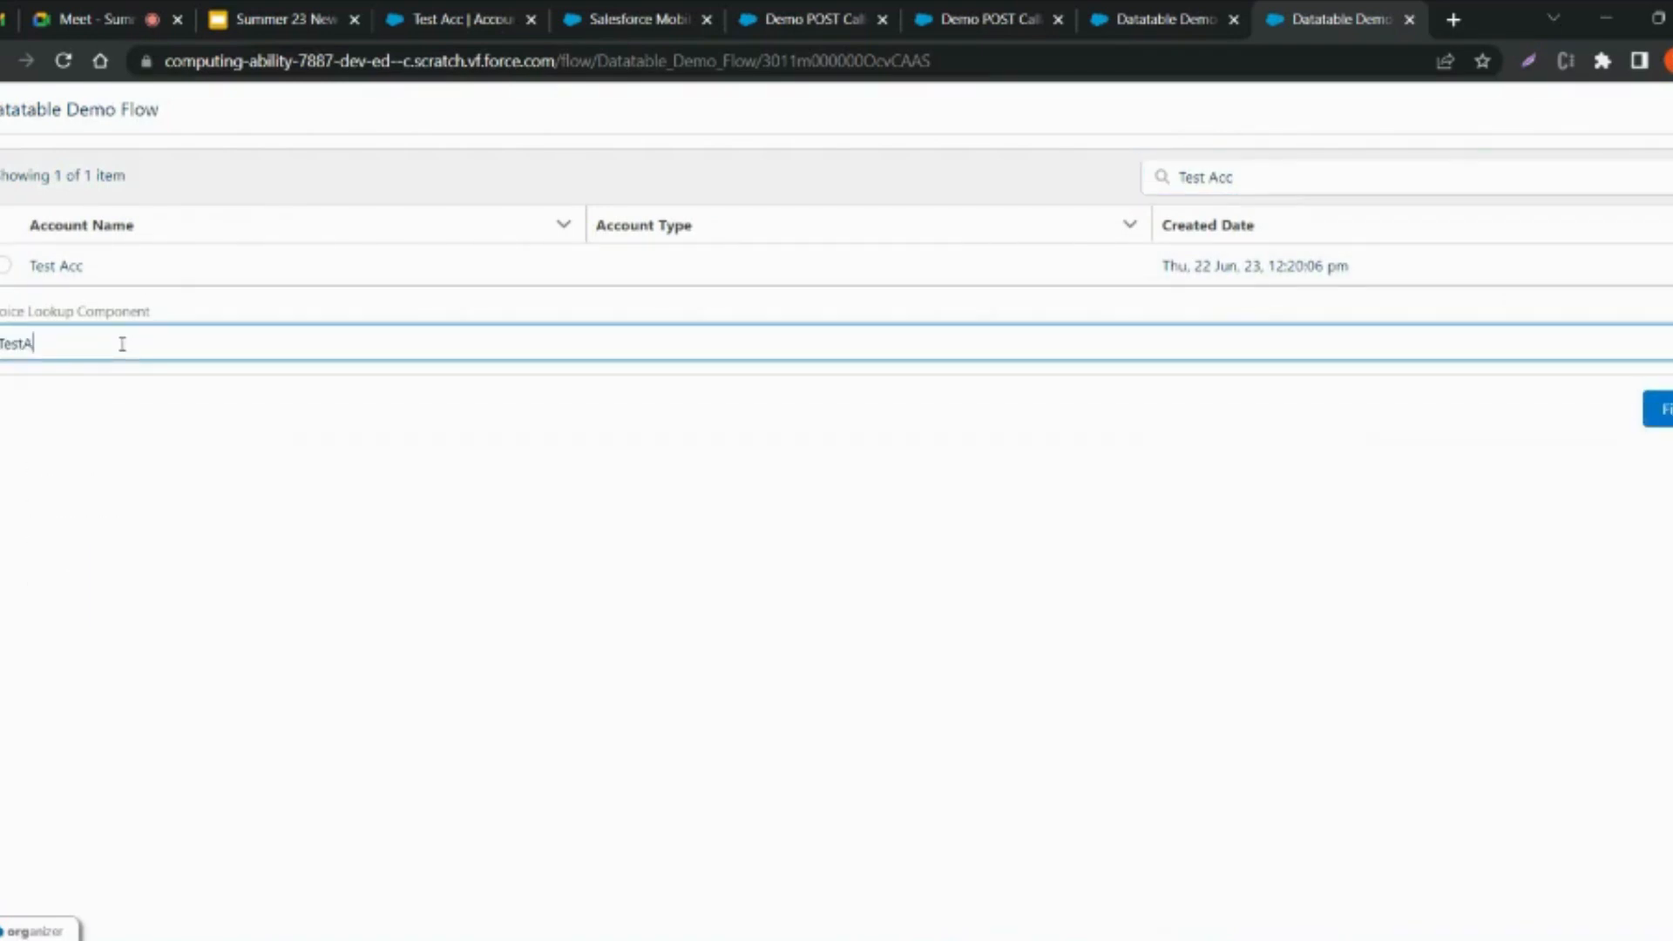
text(c)
key(BackSpace)
key(BackSpace)
text(Ac)
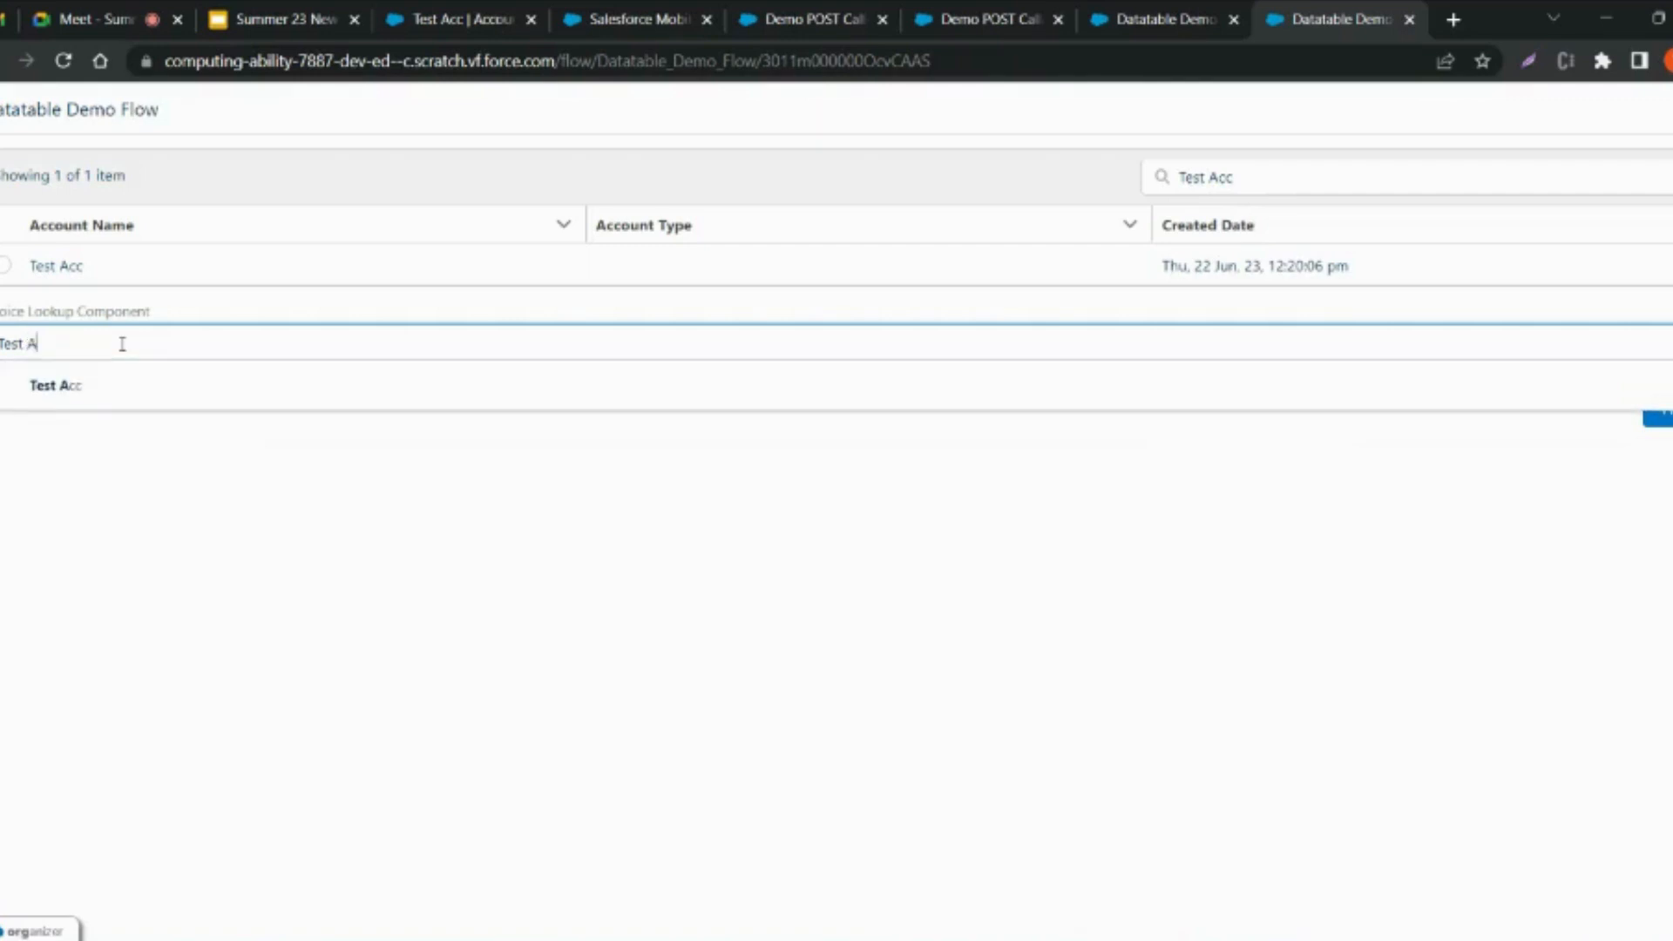
click(101, 383)
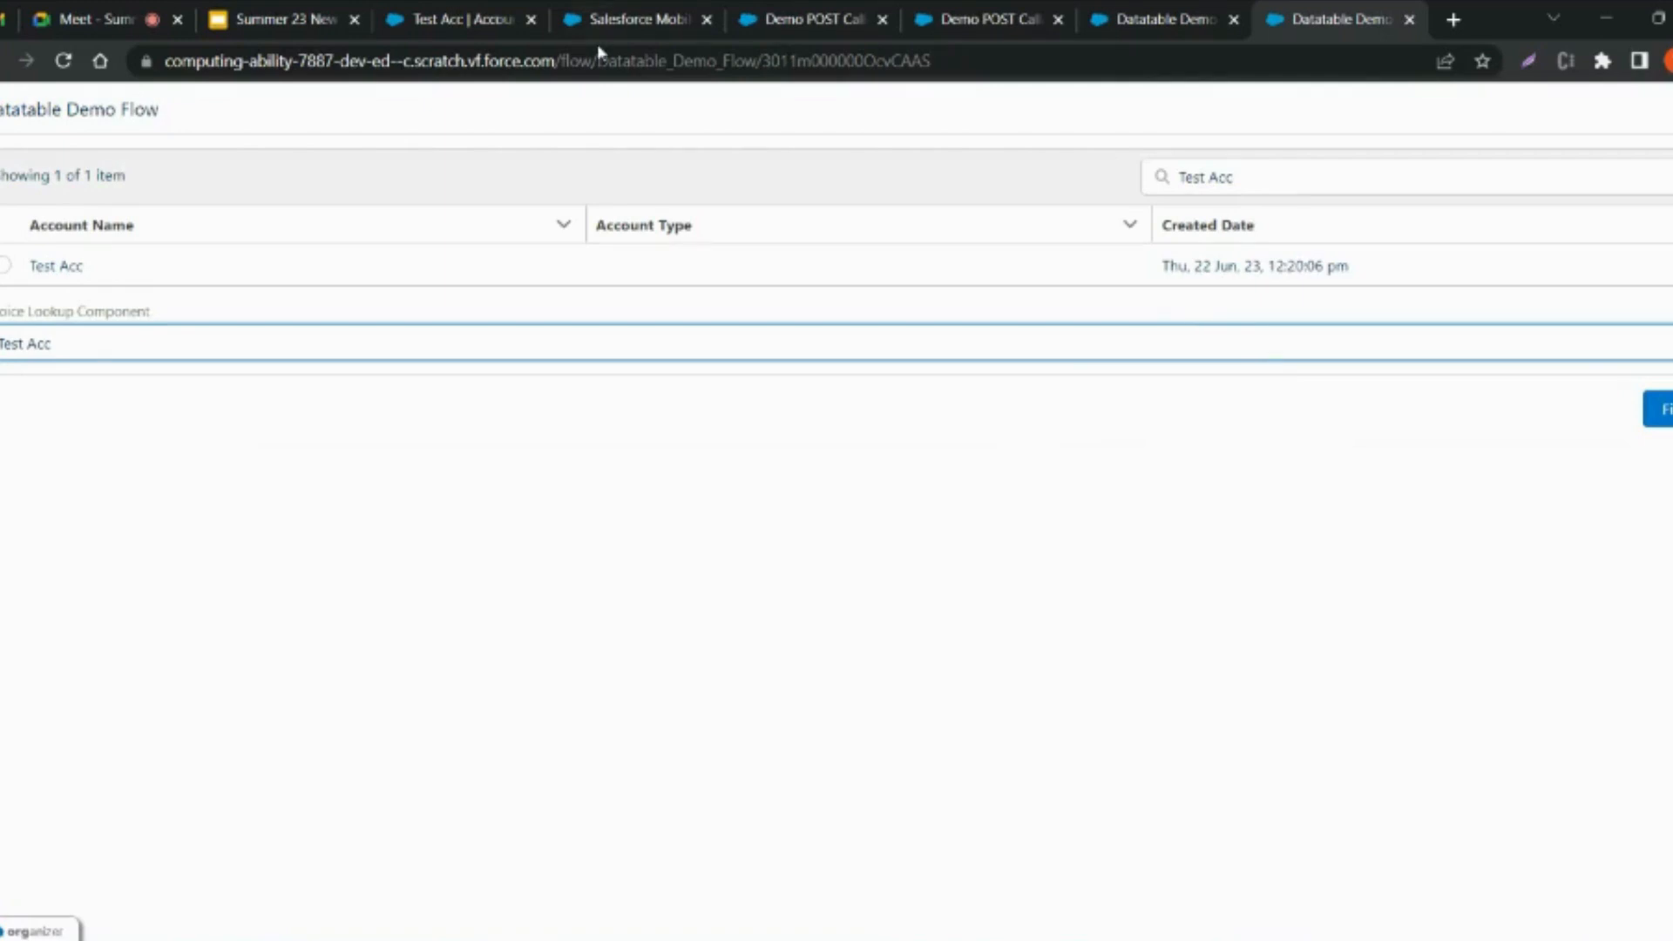
- Switch to the Summer 23 New Features presentation in Google Slides
click(288, 19)
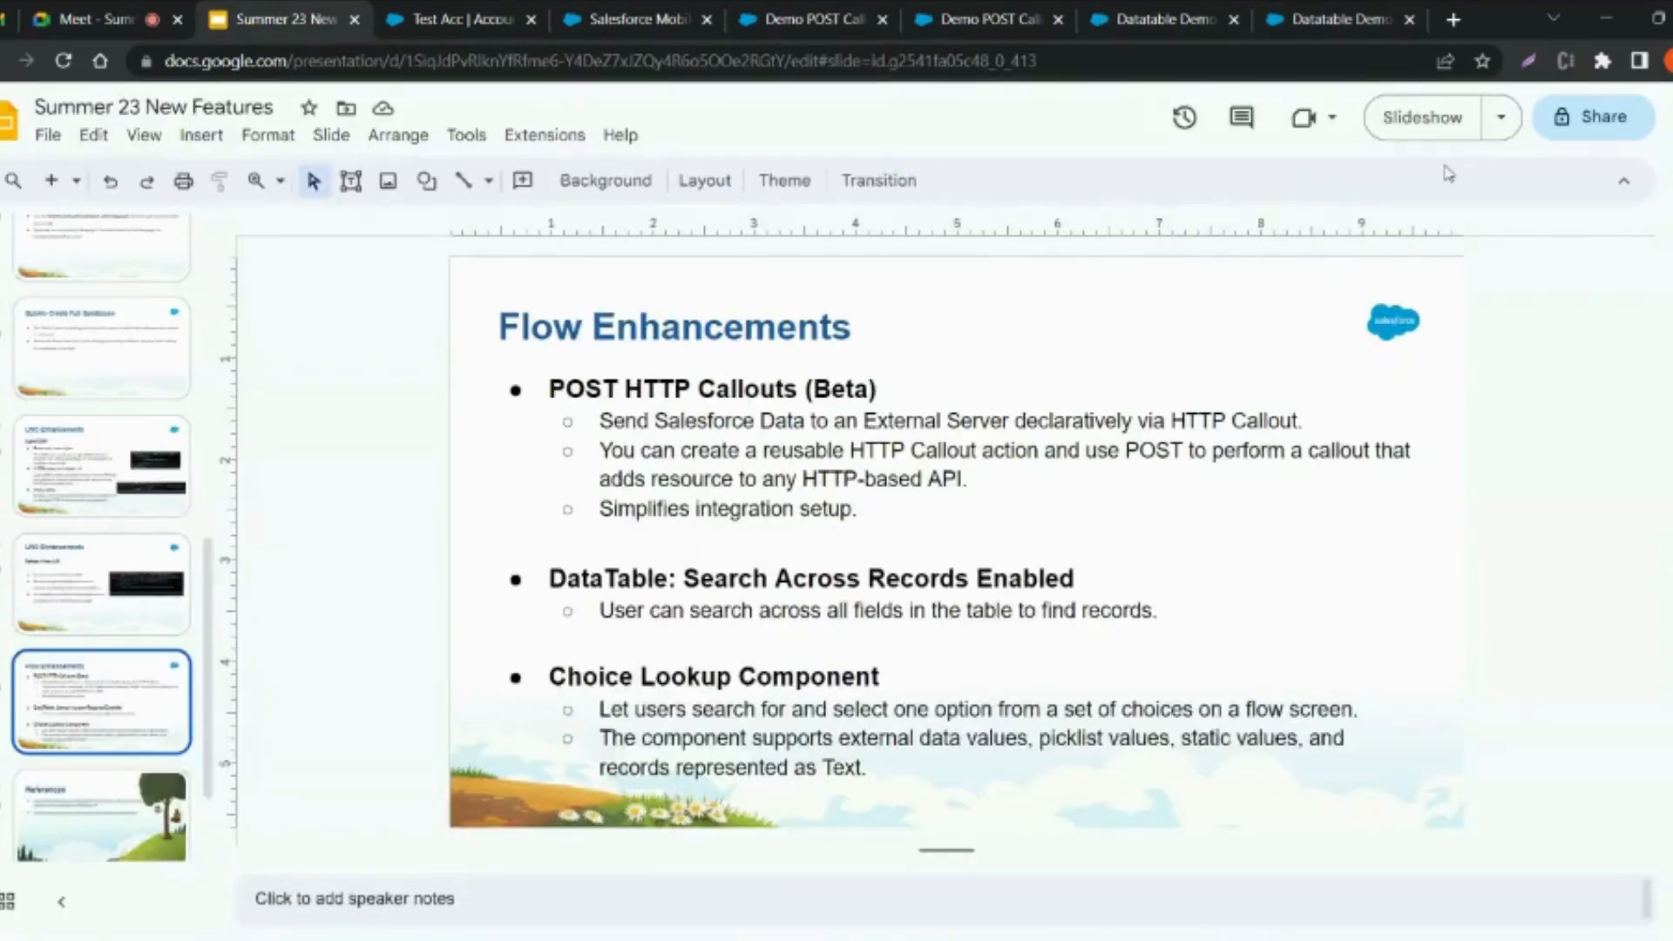